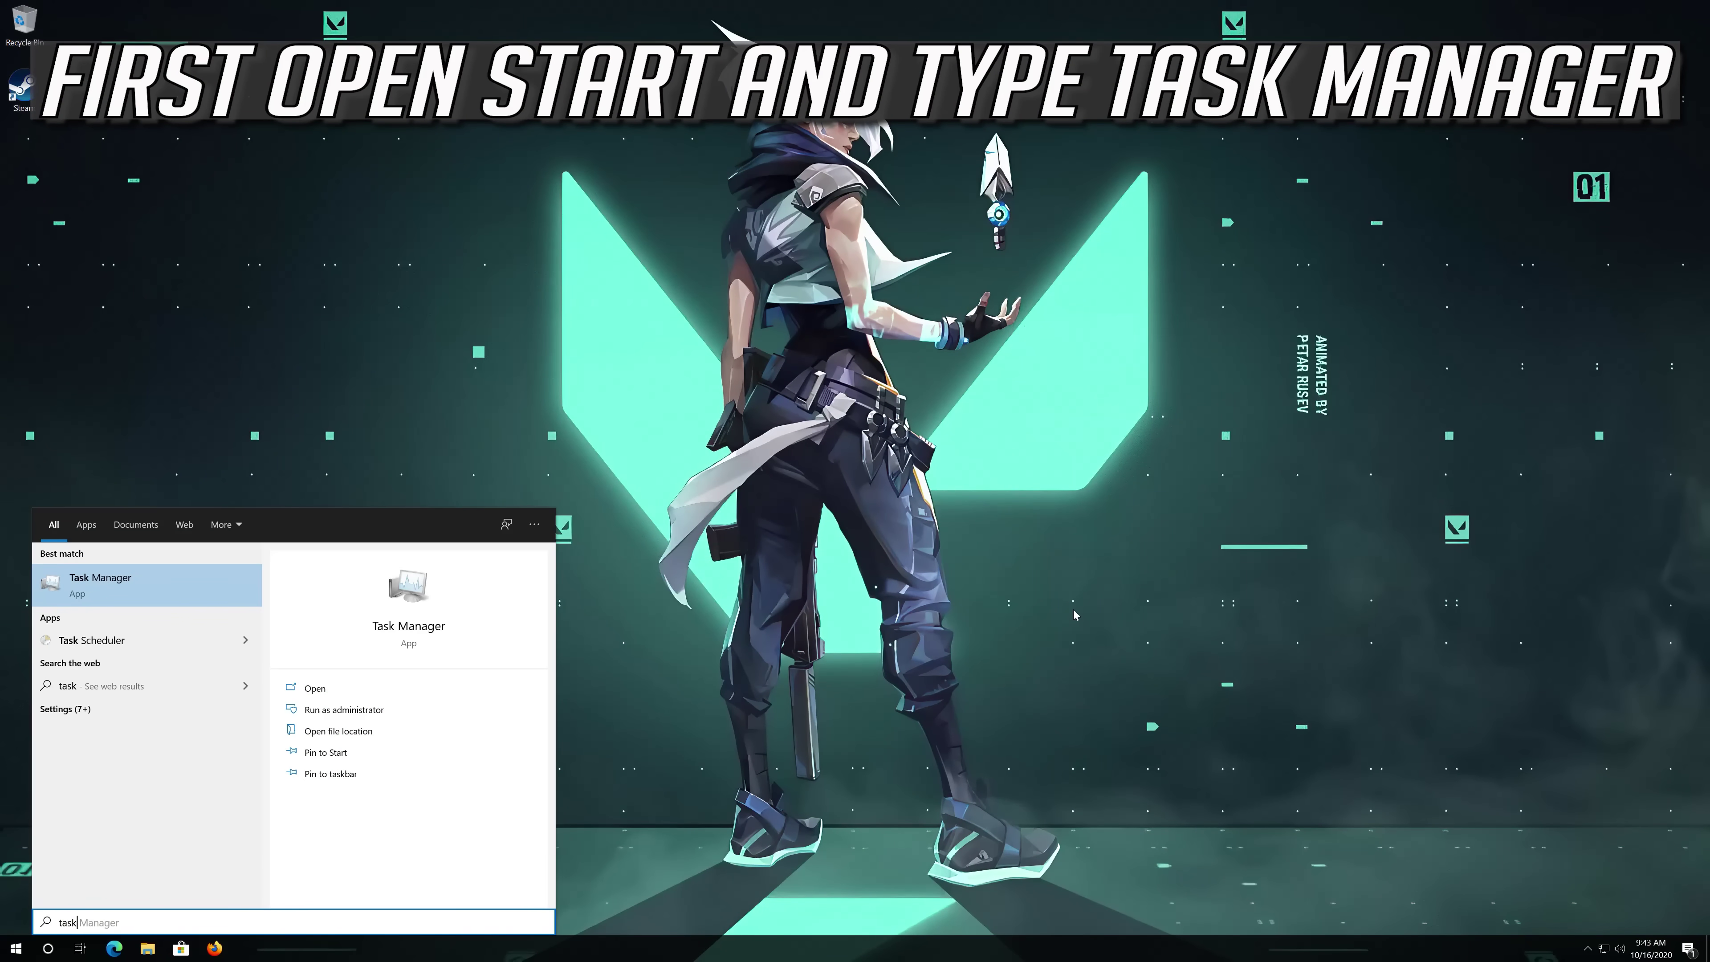
Open Task Manager and expand it to the detailed process view
text(nager)
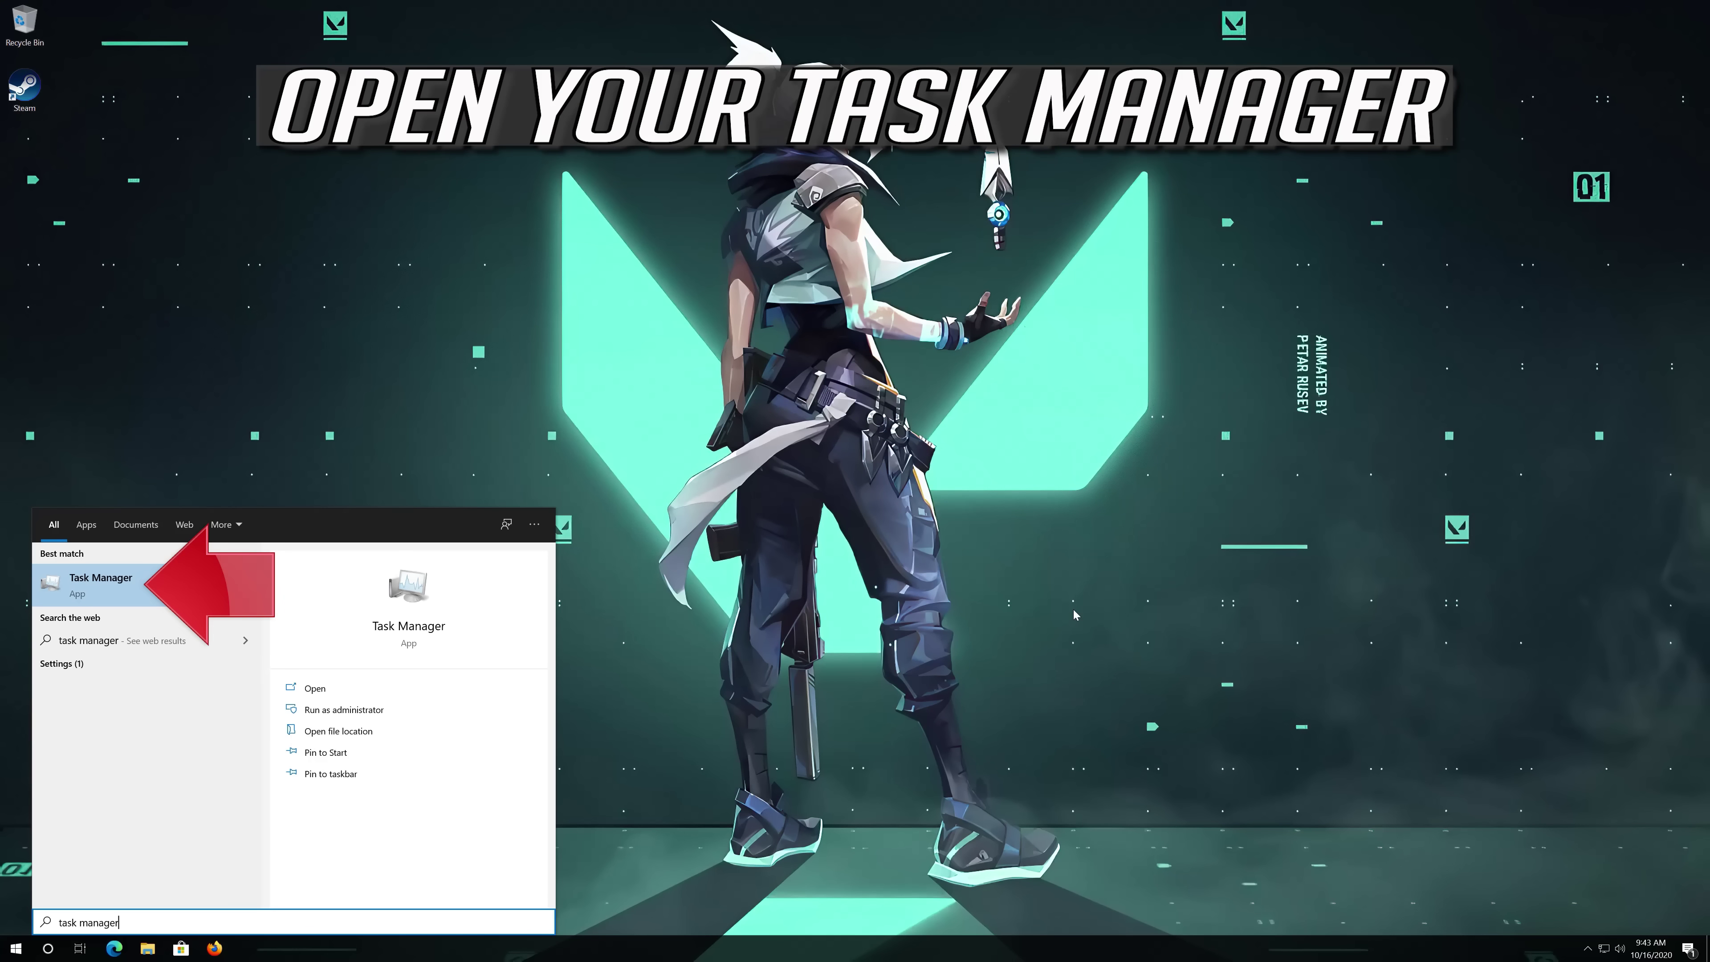
click(134, 590)
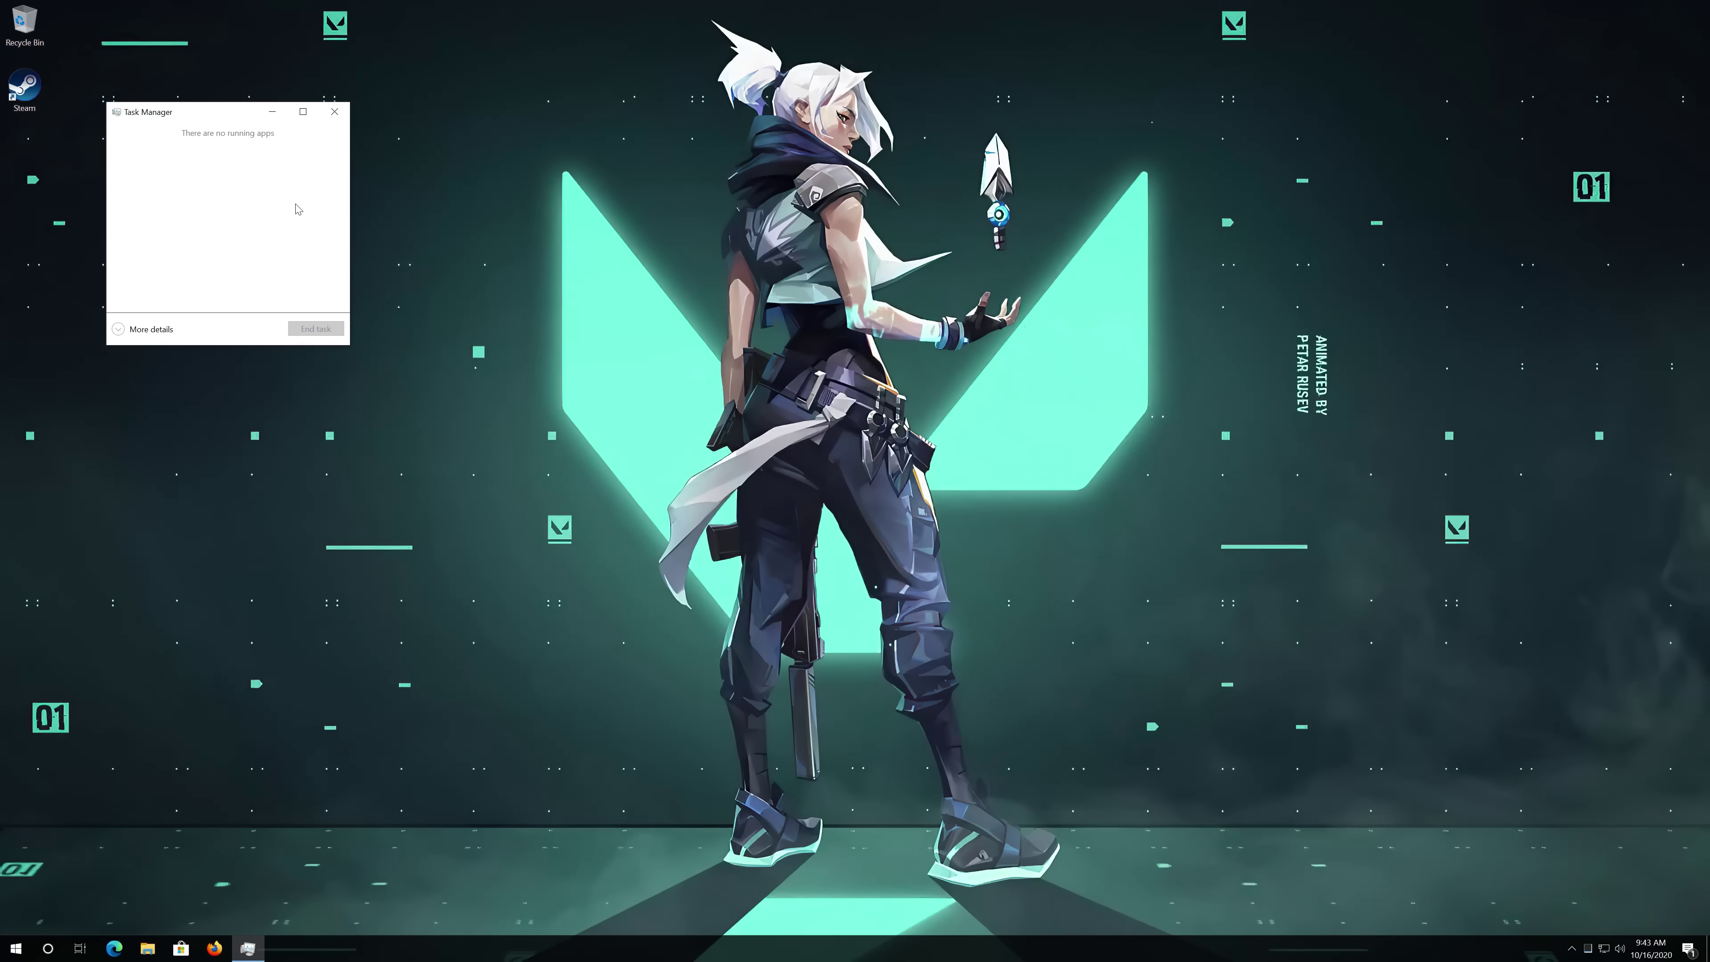
drag(243, 122, 747, 311)
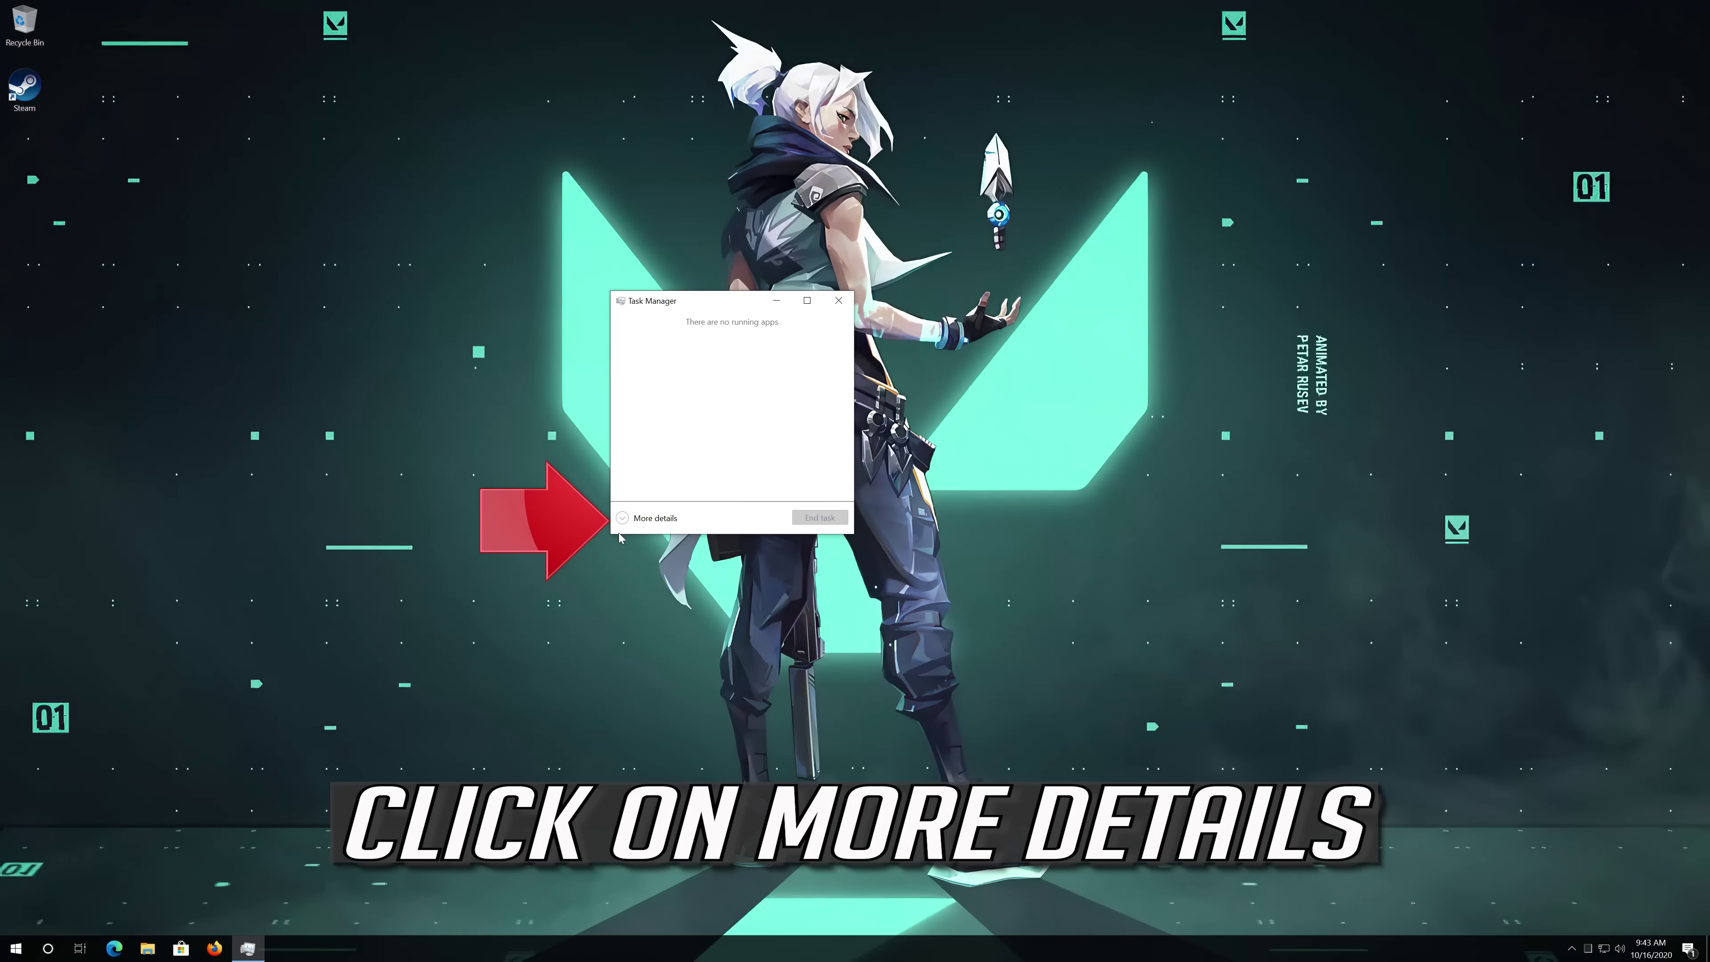
click(623, 518)
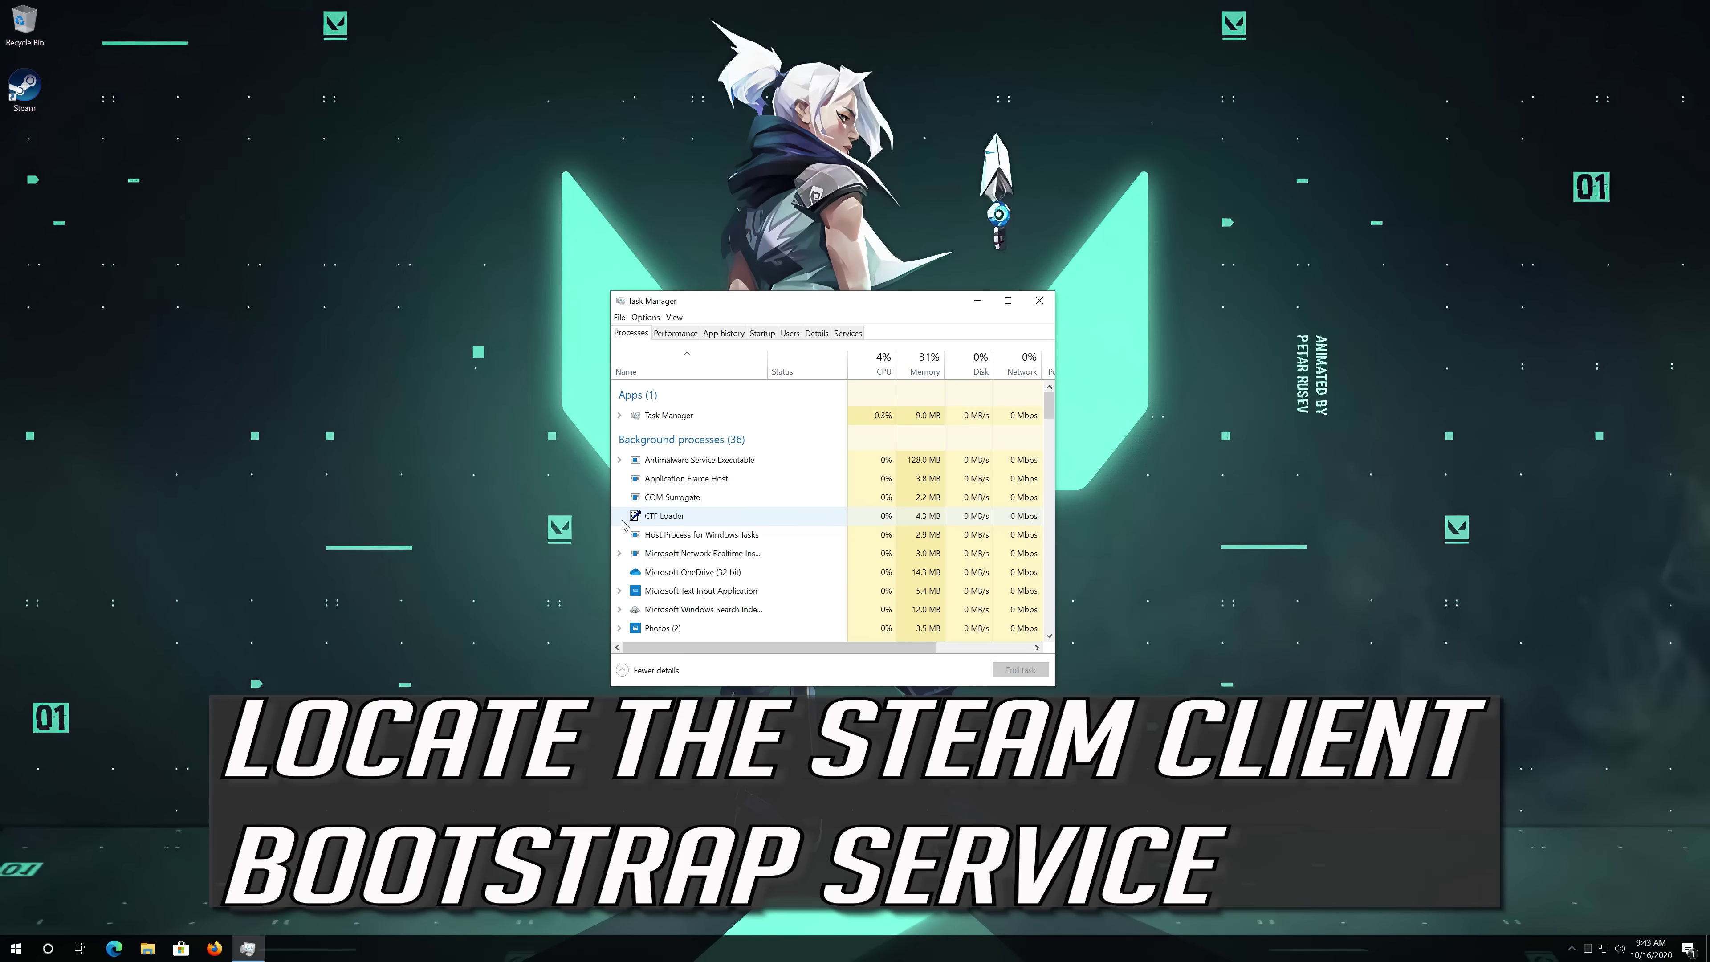
Find the Steam Client Bootstrapper among the background processes and end its task
scroll(708, 519, down, 2)
scroll(708, 517, down, 4)
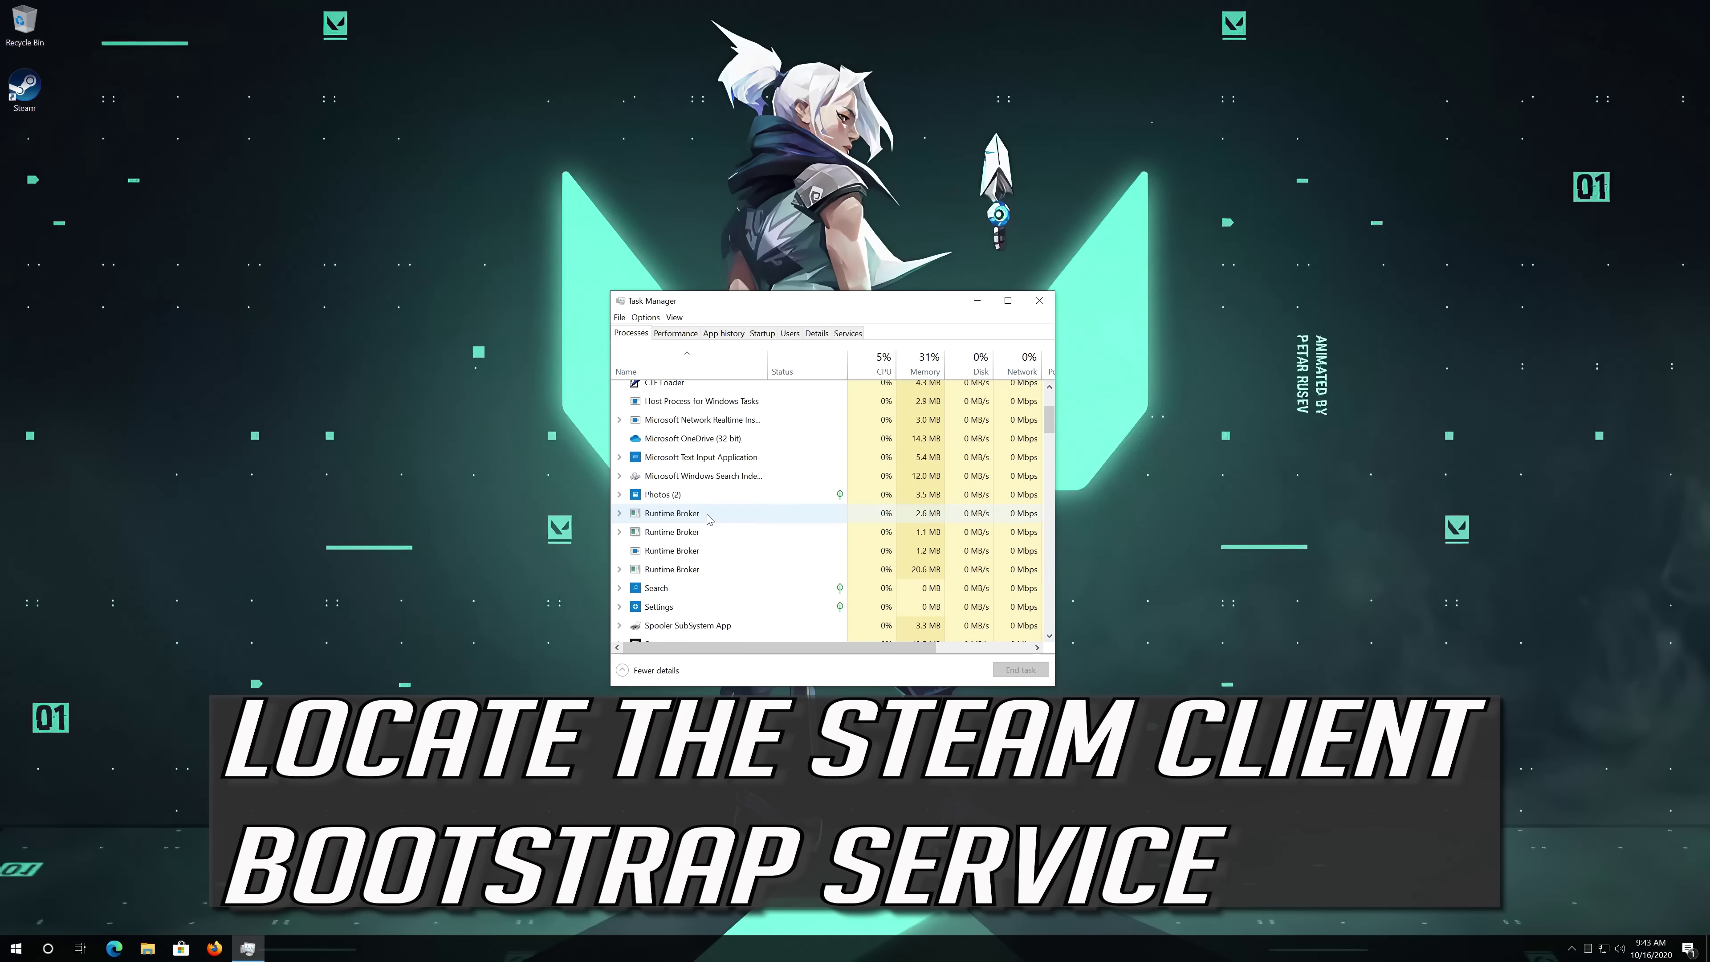
scroll(708, 519, down, 1)
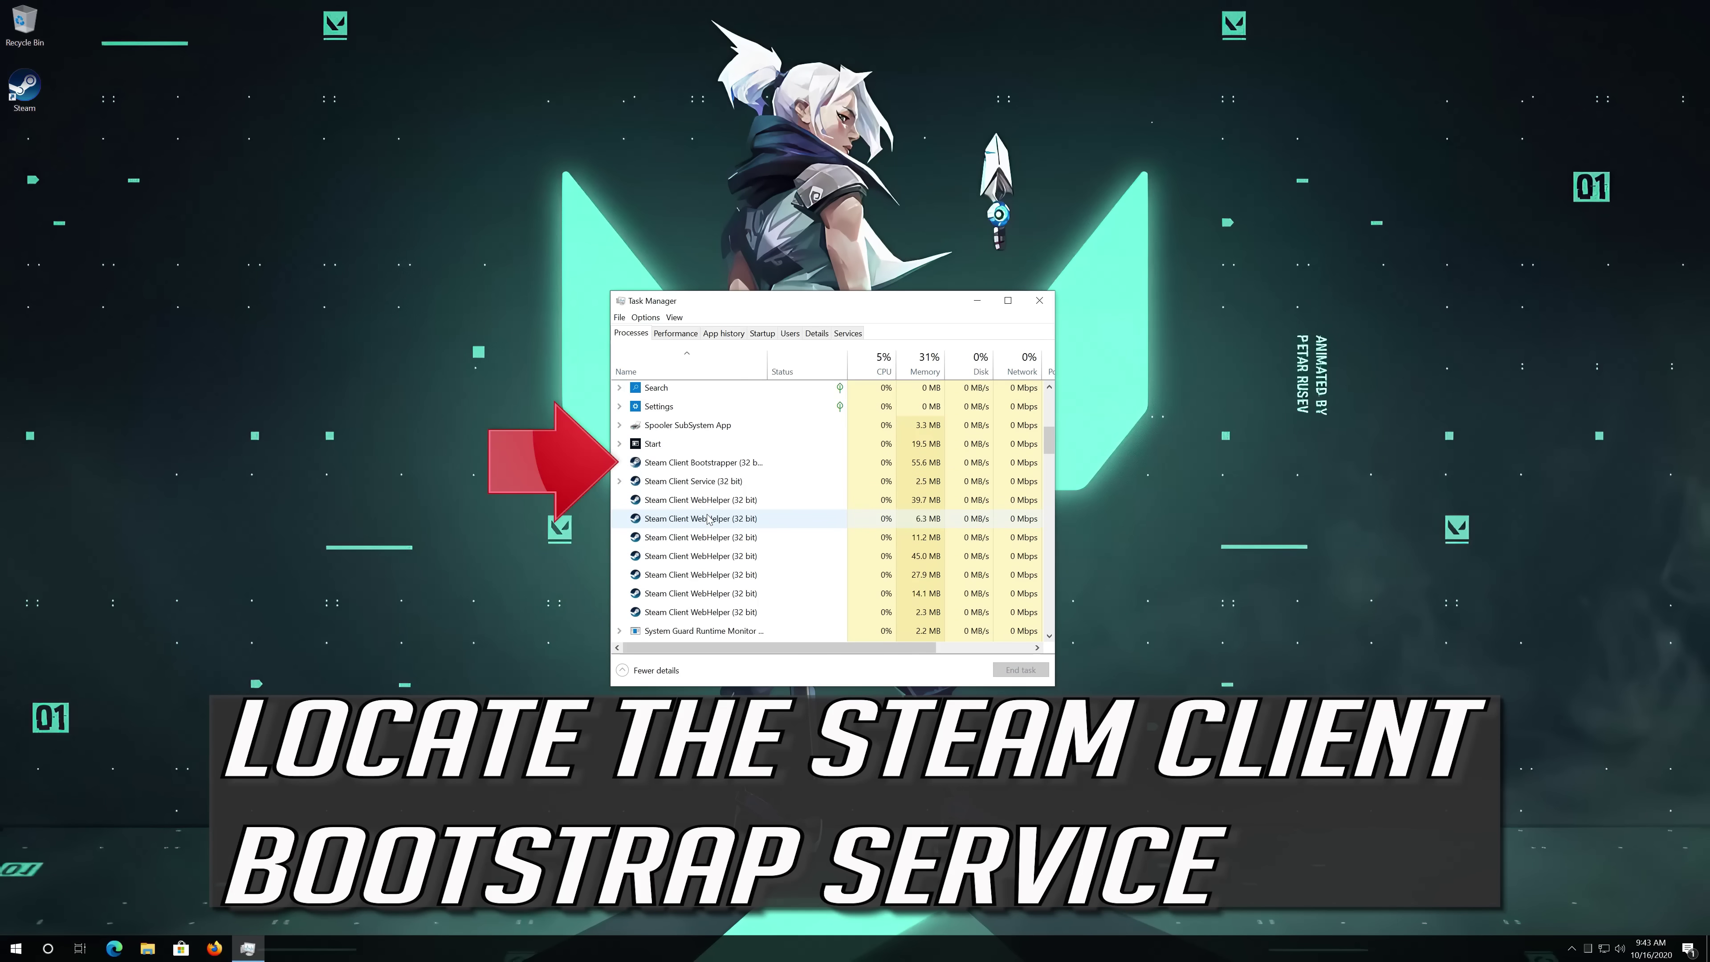
click(713, 465)
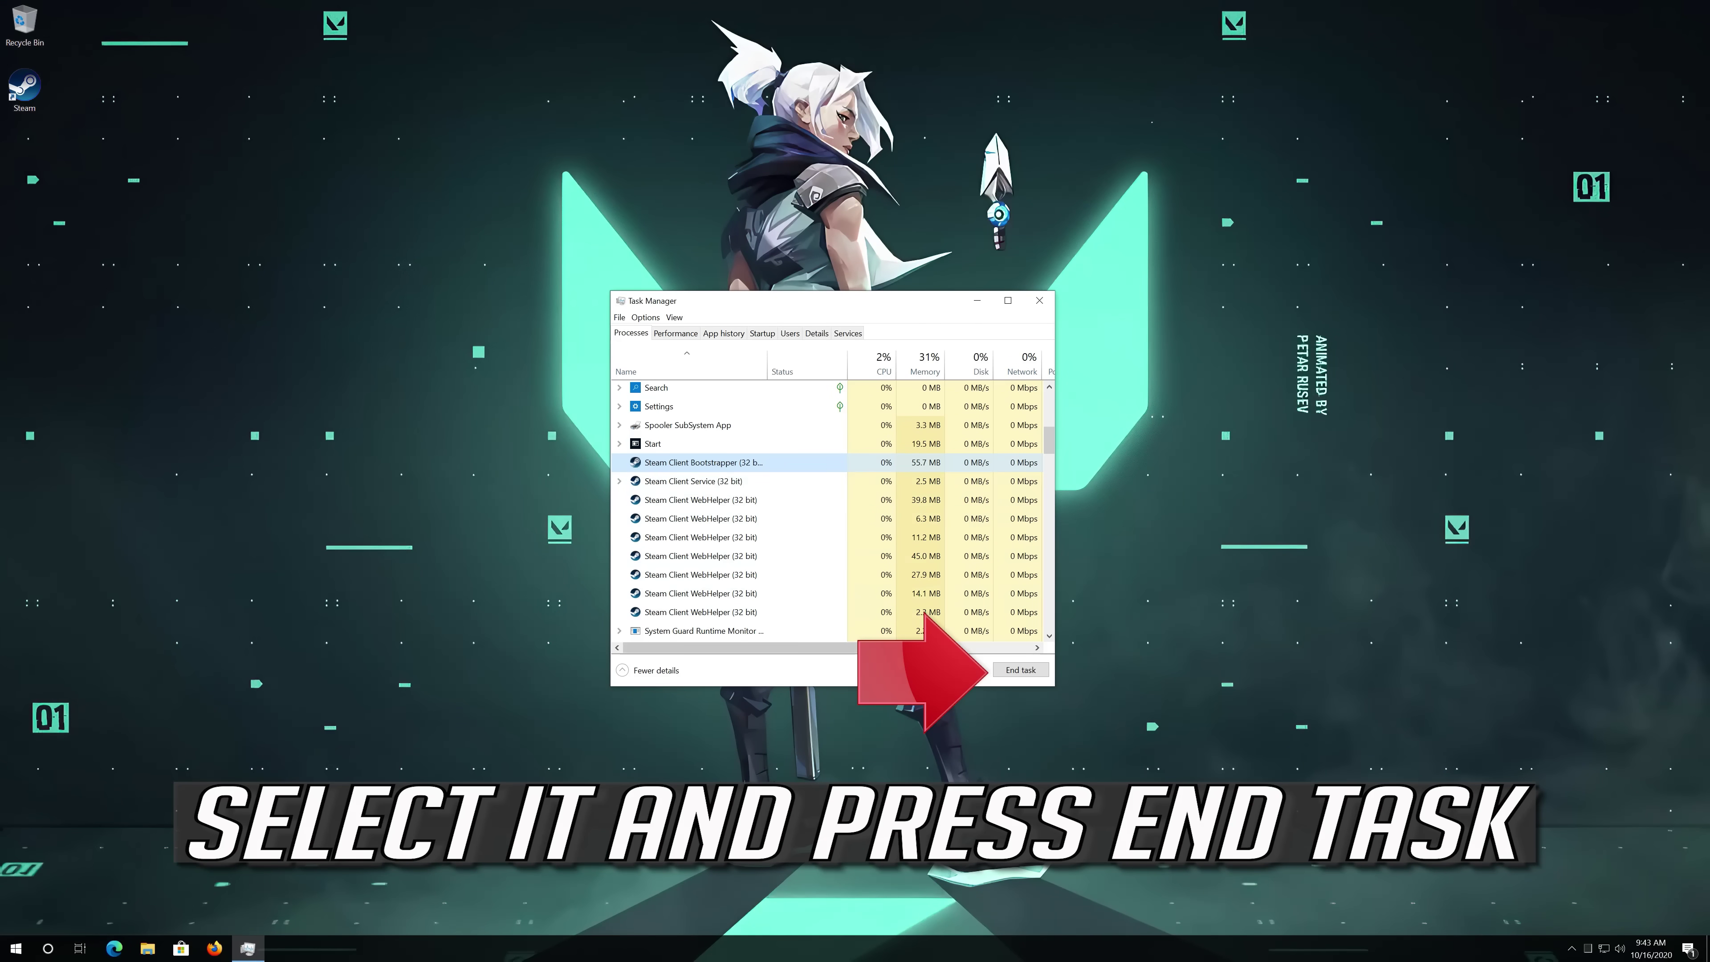
click(1020, 670)
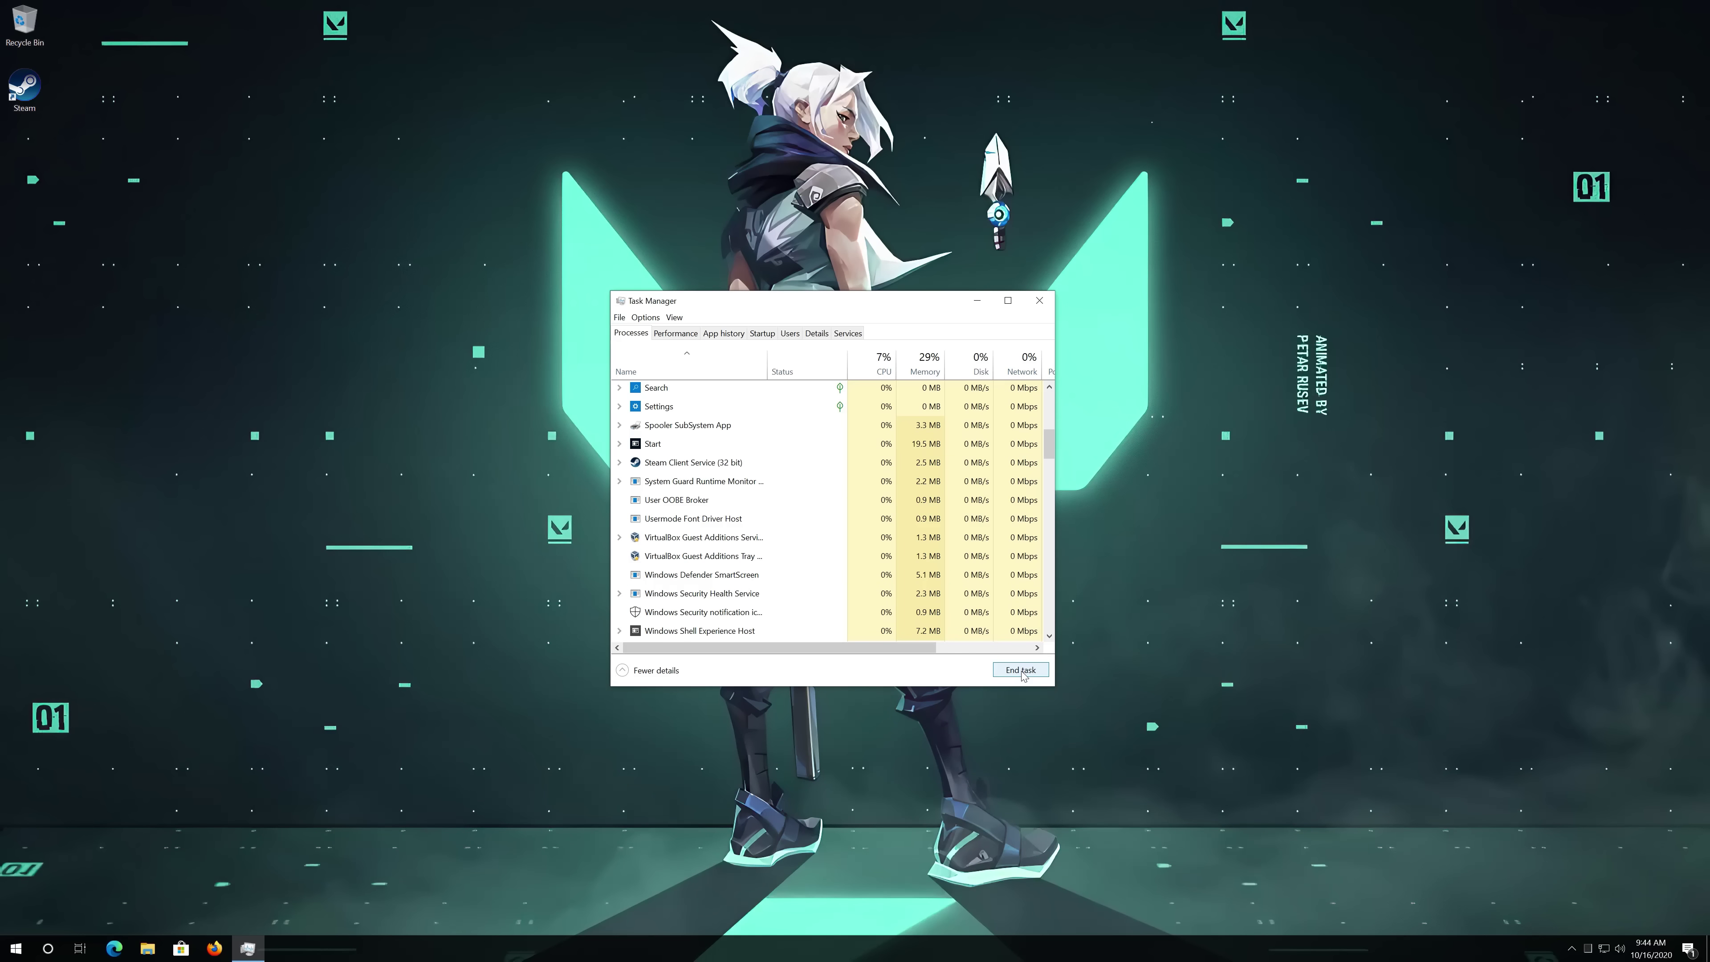
Check the process list for any remaining Steam services, starting with Steam Client Service, and close Task Manager
click(665, 462)
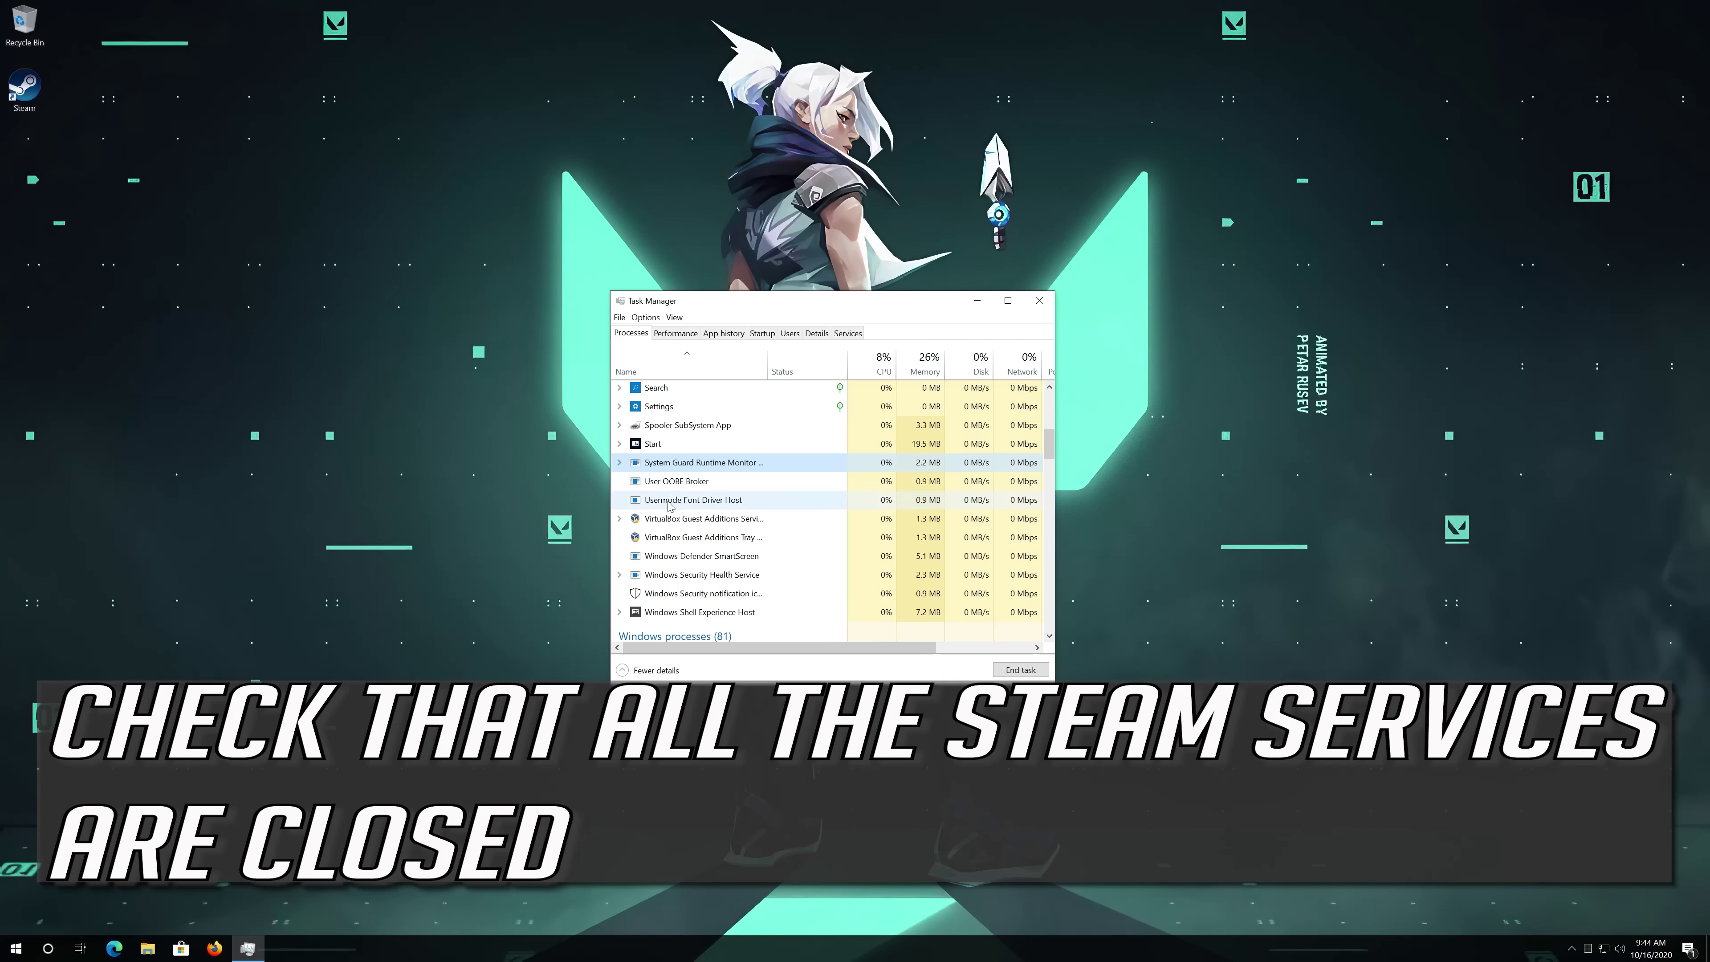
scroll(687, 518, up, 4)
scroll(707, 531, up, 3)
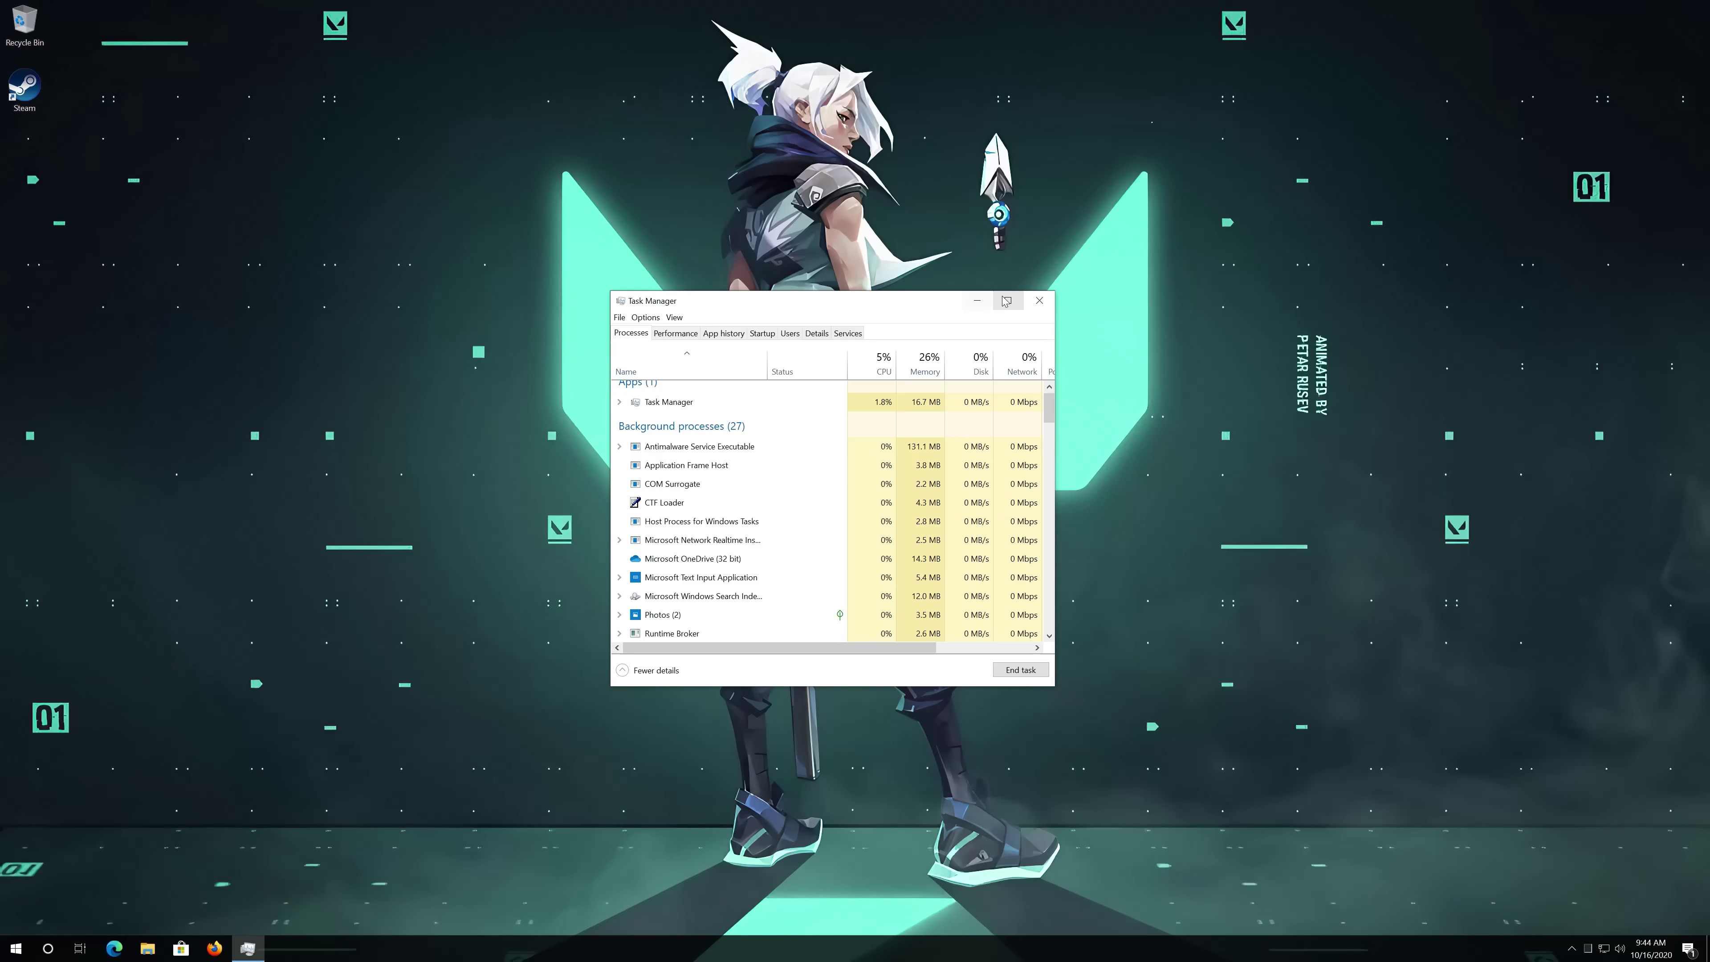
click(1040, 301)
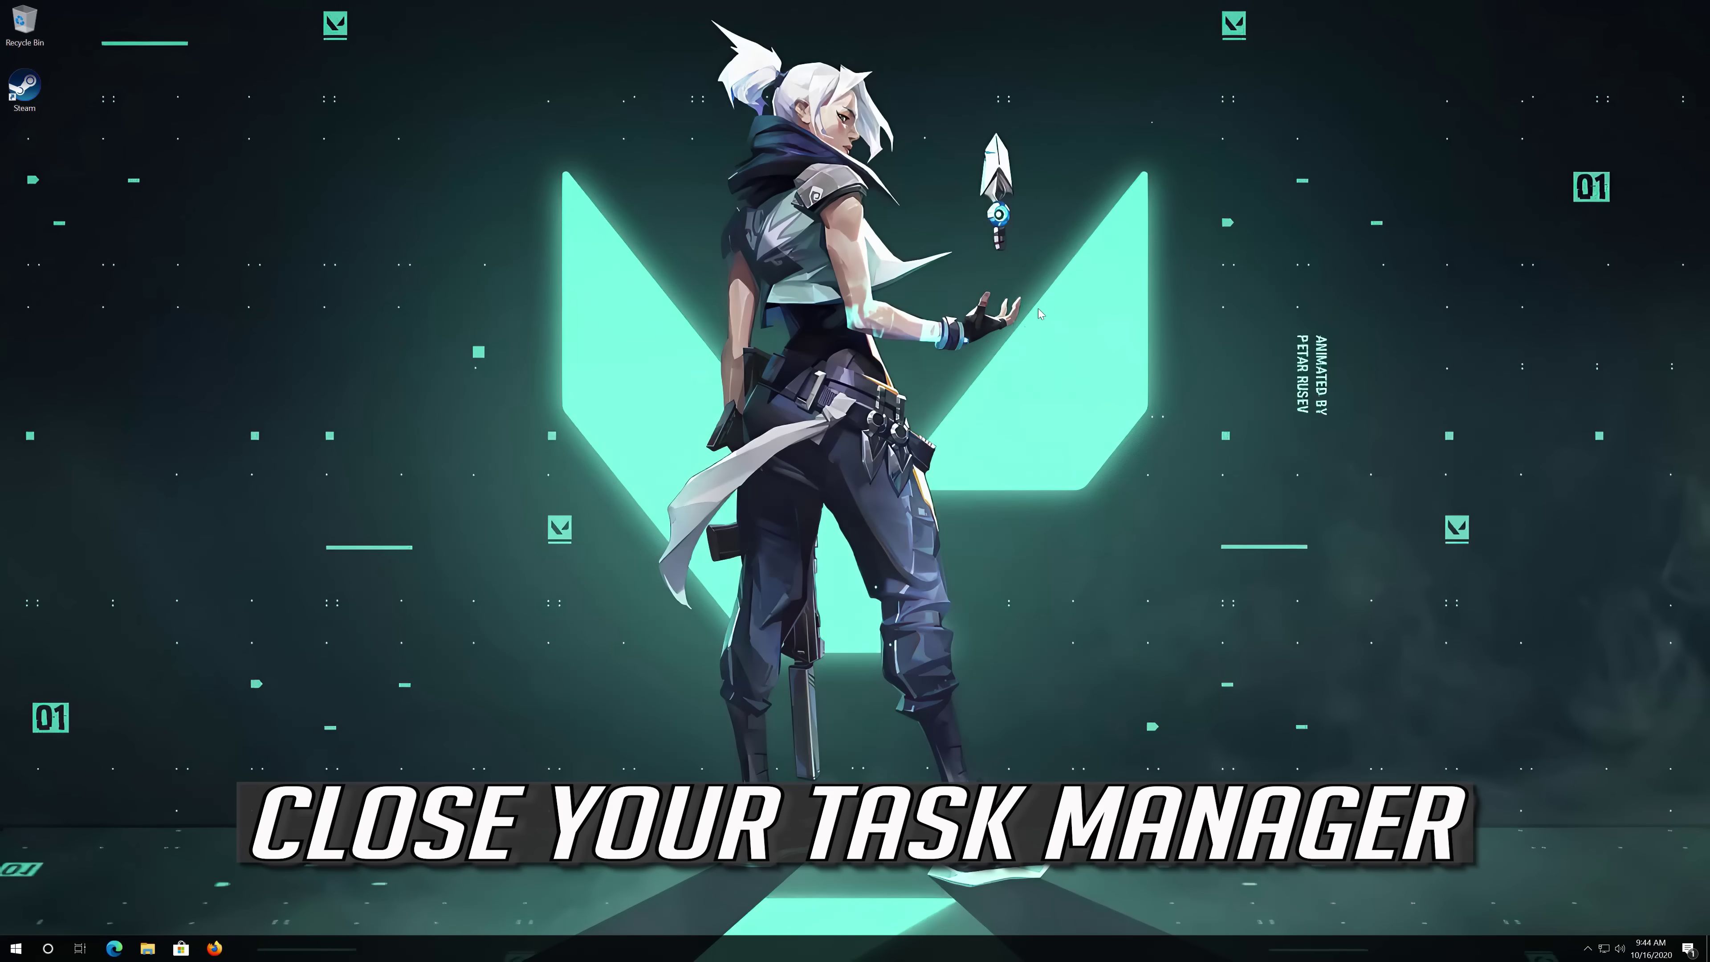
Append -tcp to the end of the desktop Steam shortcut's target, save it with administrator permission, and launch Steam
right_click(20, 94)
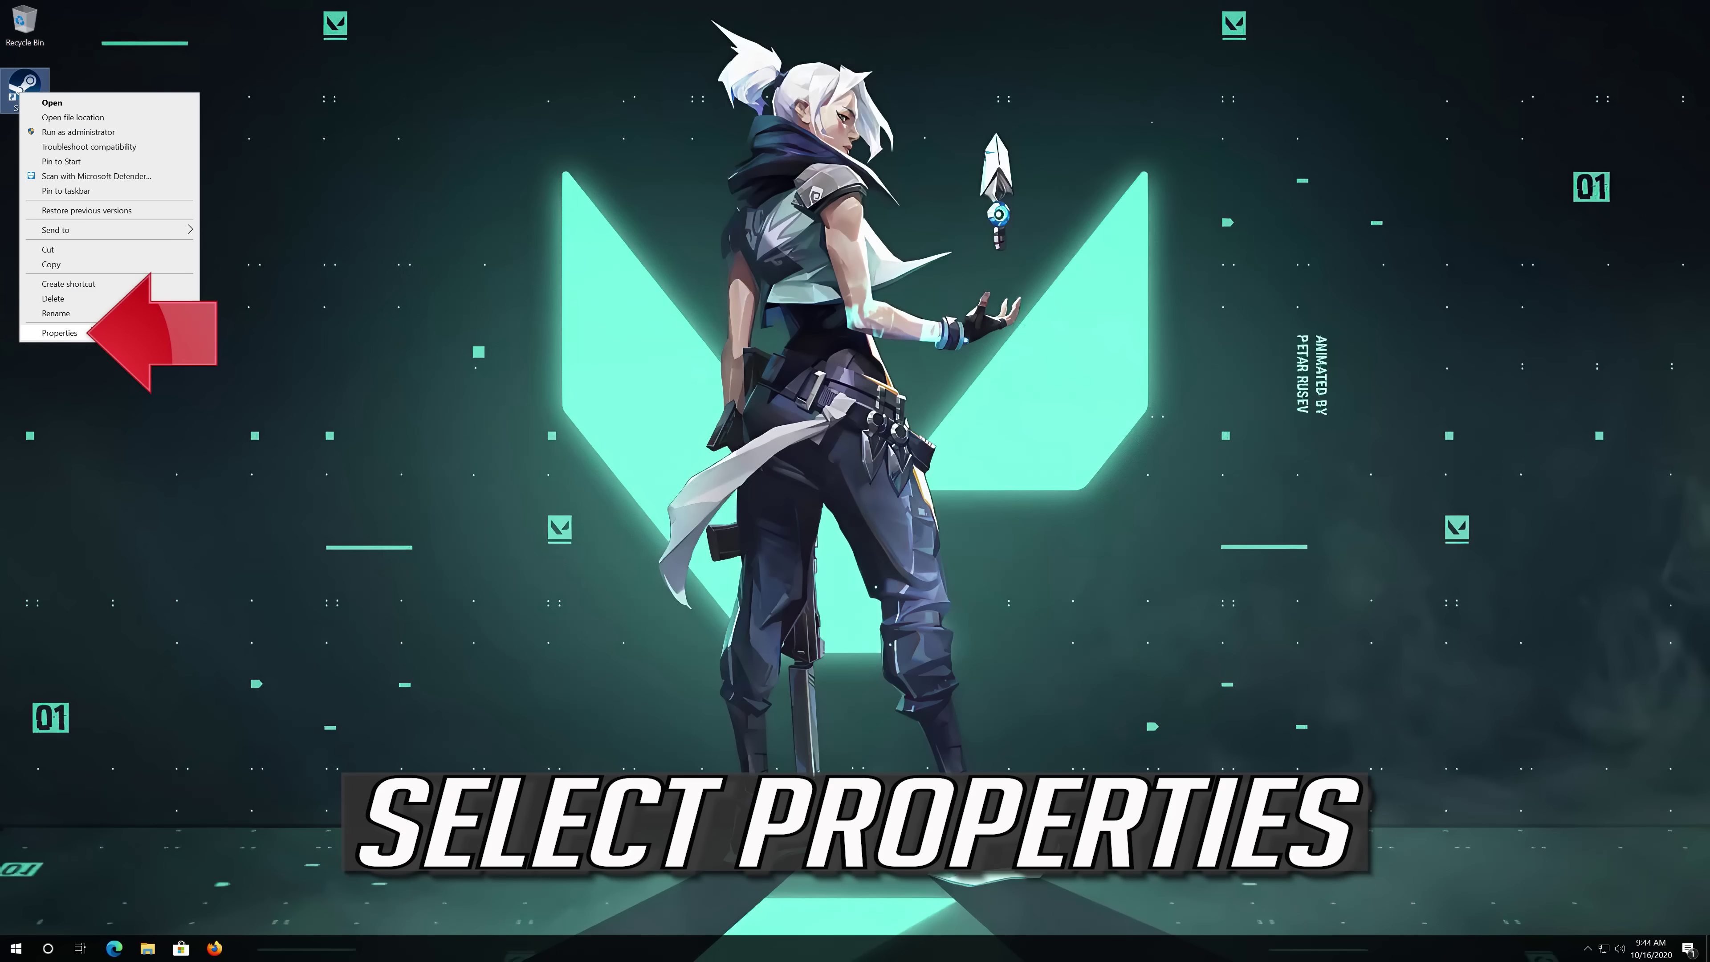
click(85, 333)
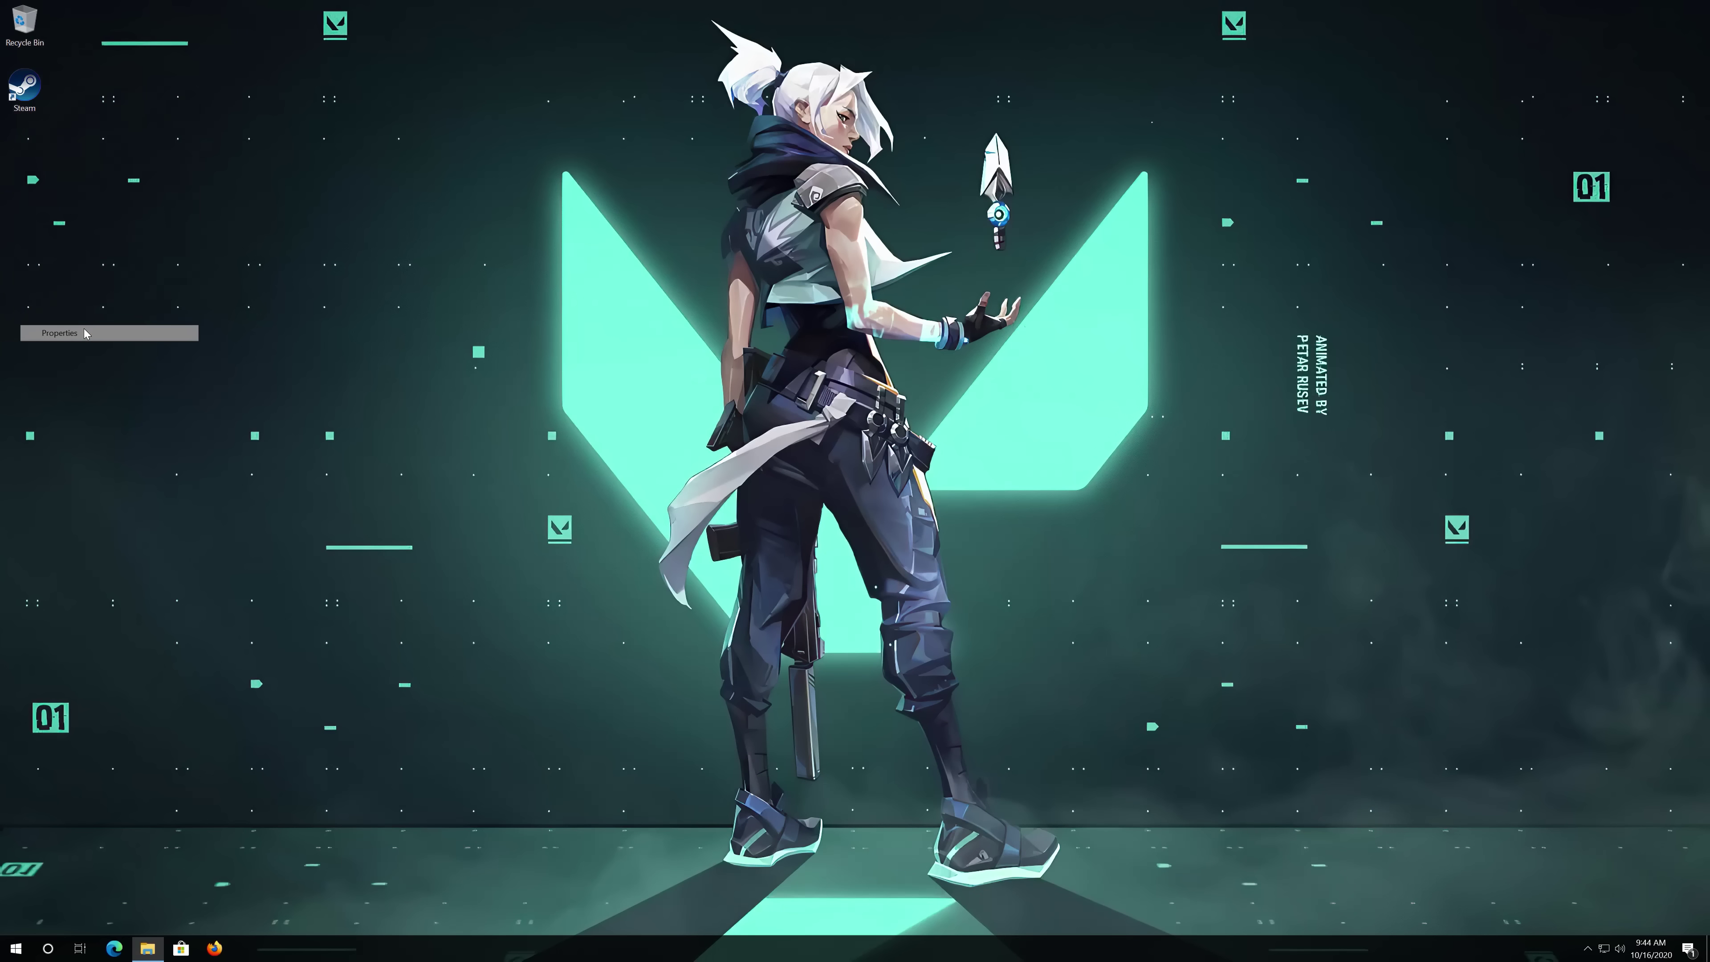
drag(154, 147, 830, 352)
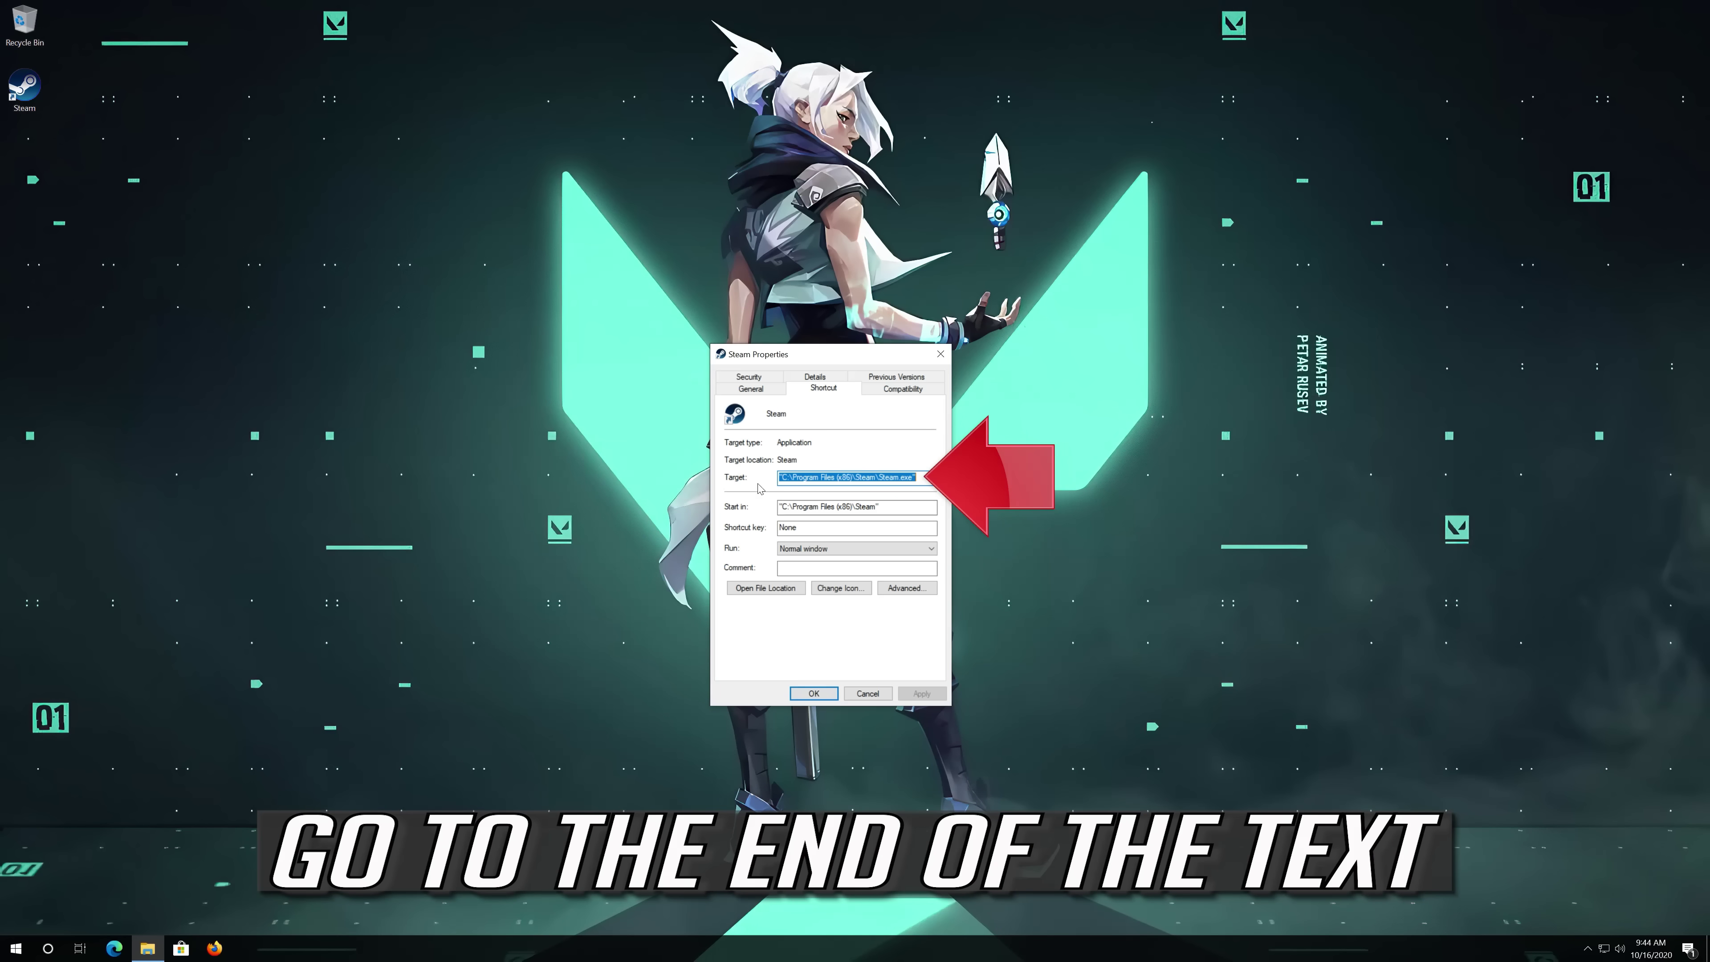
click(918, 477)
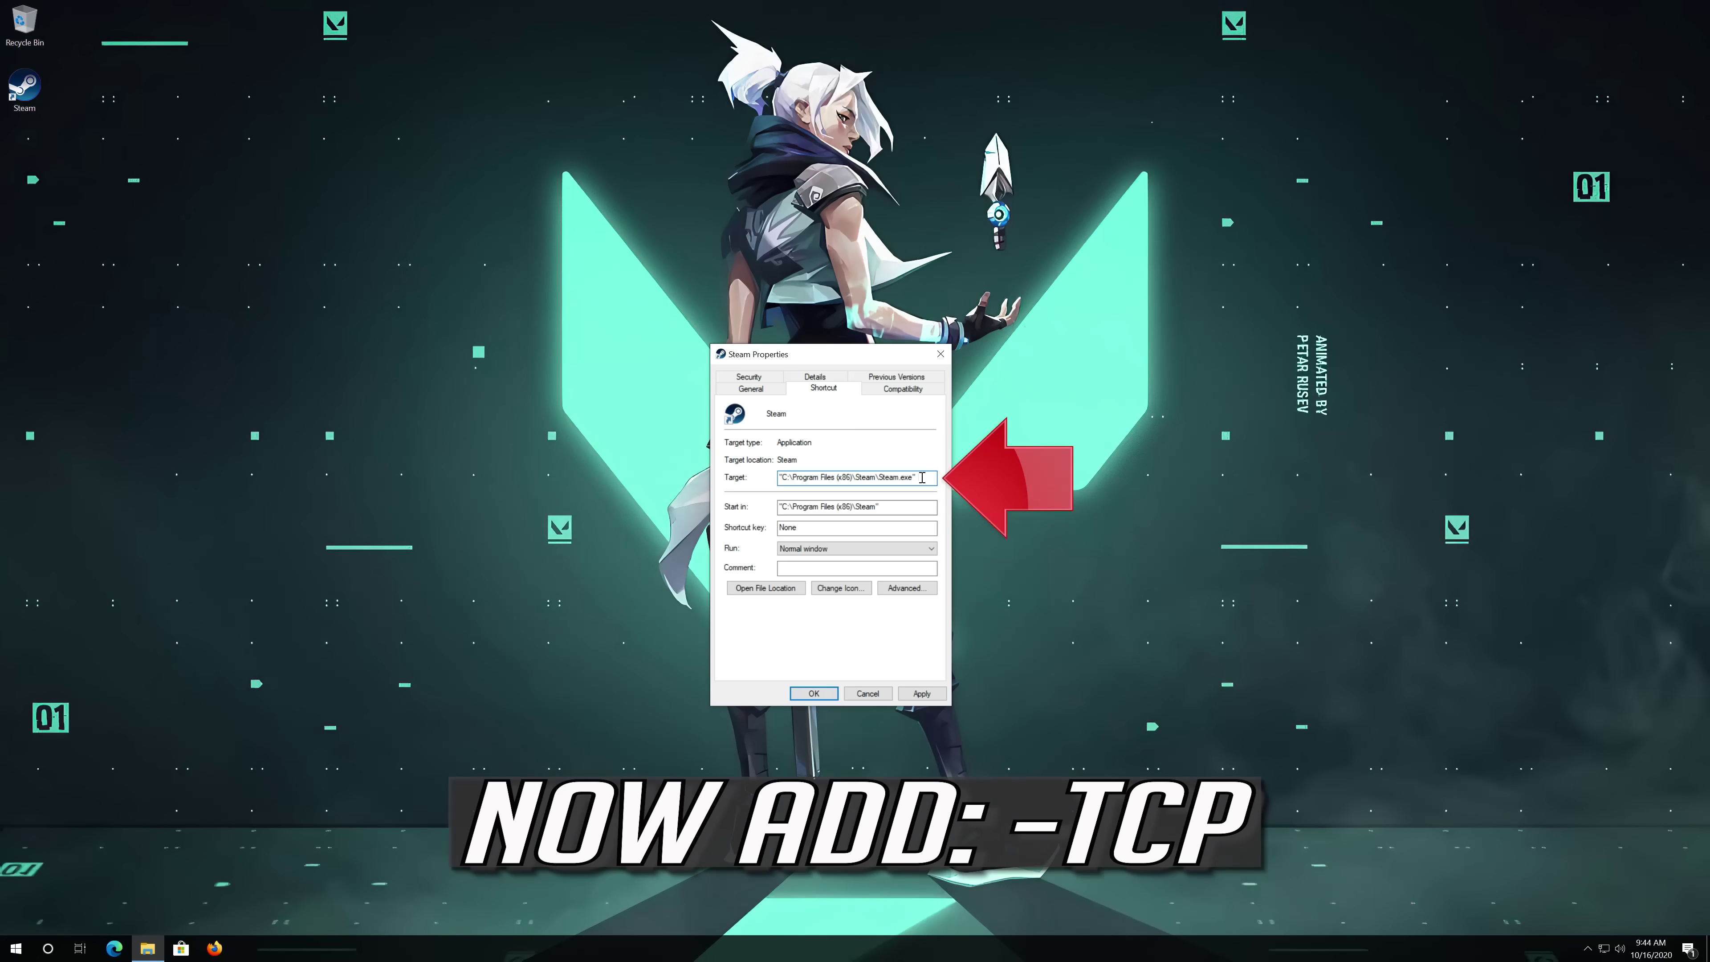
text(-tcp)
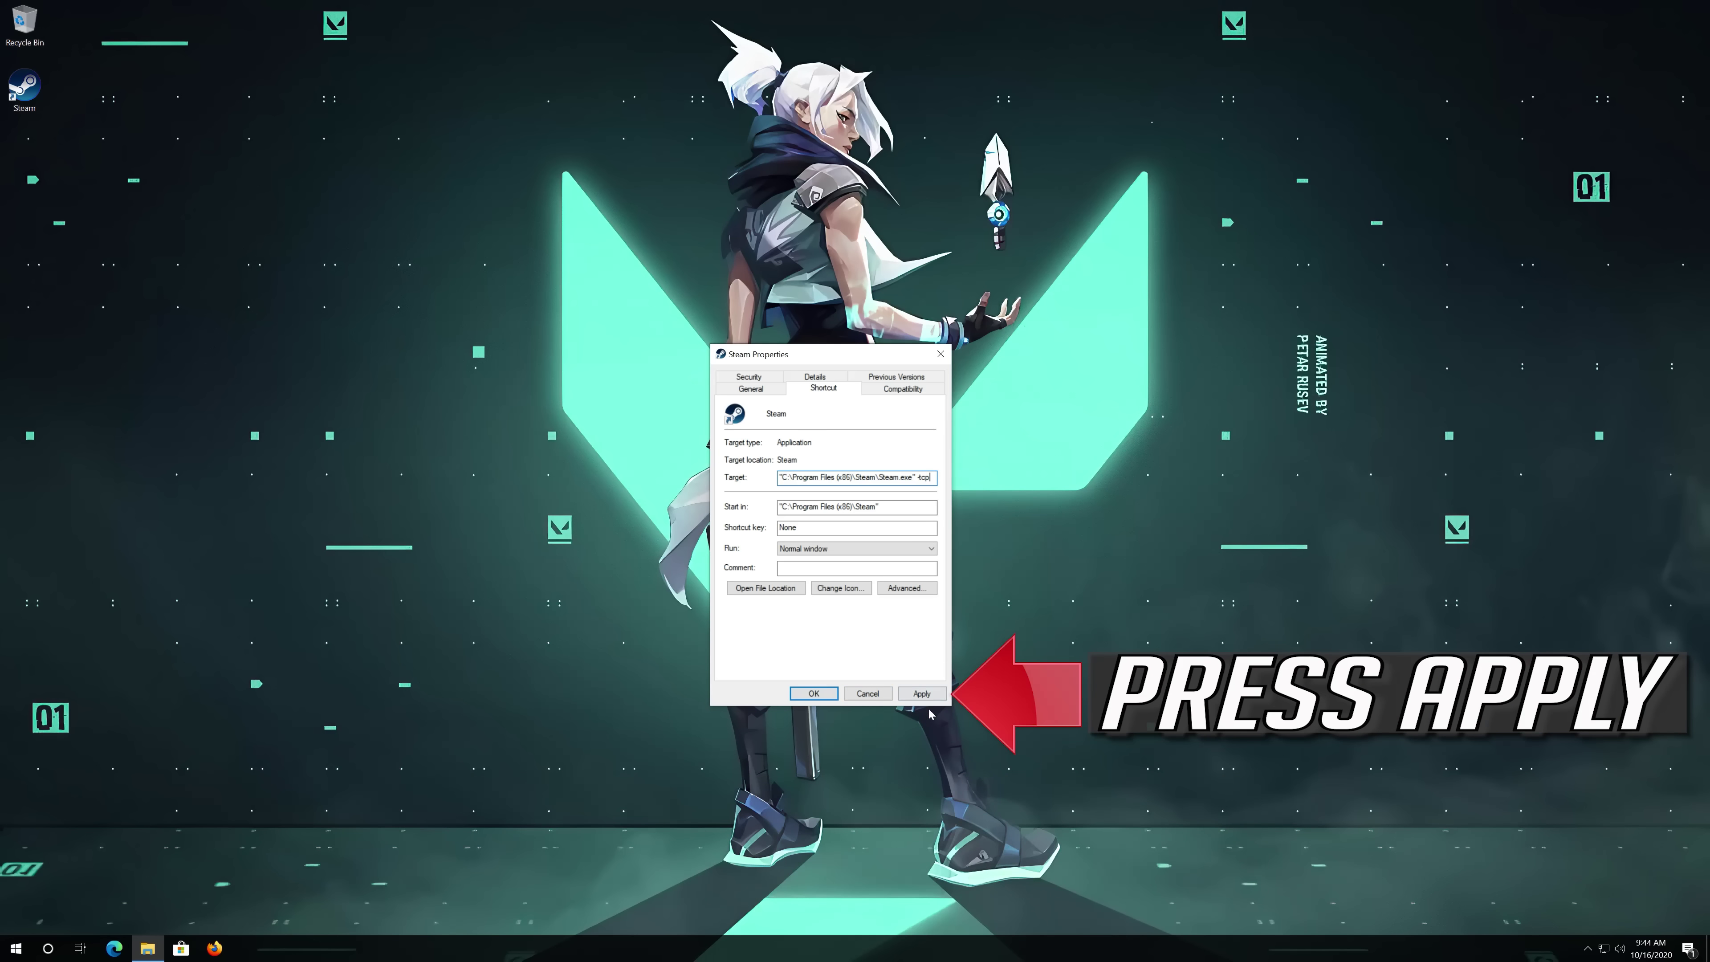
click(922, 694)
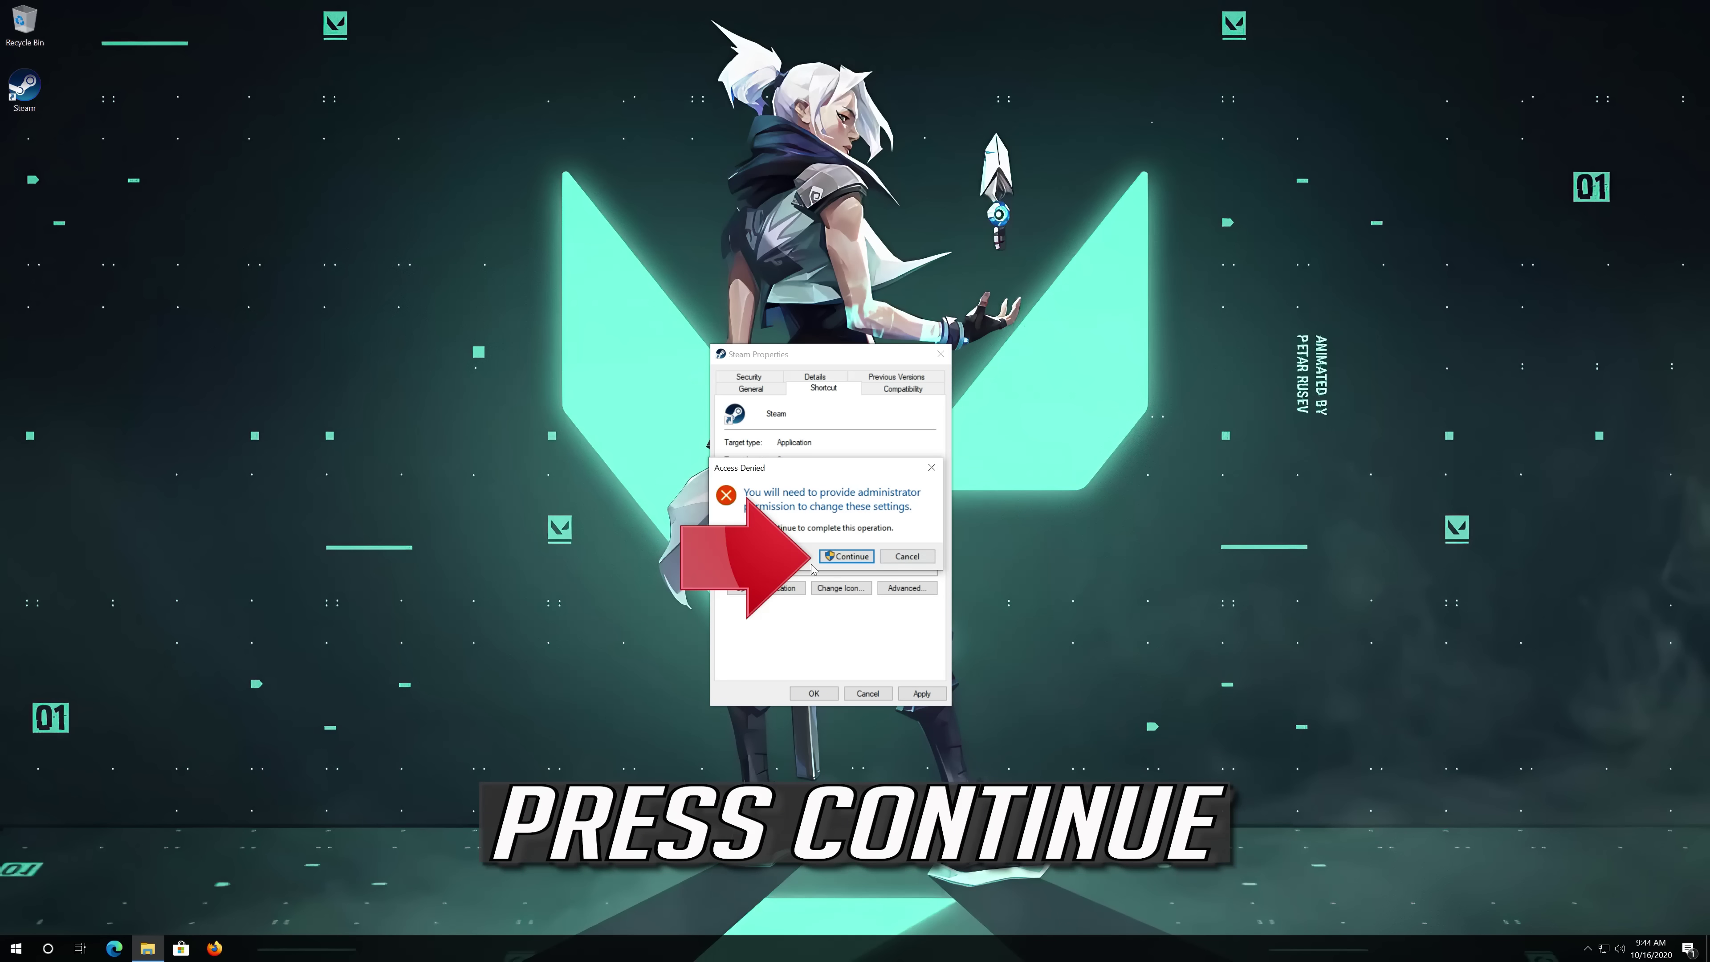
click(862, 557)
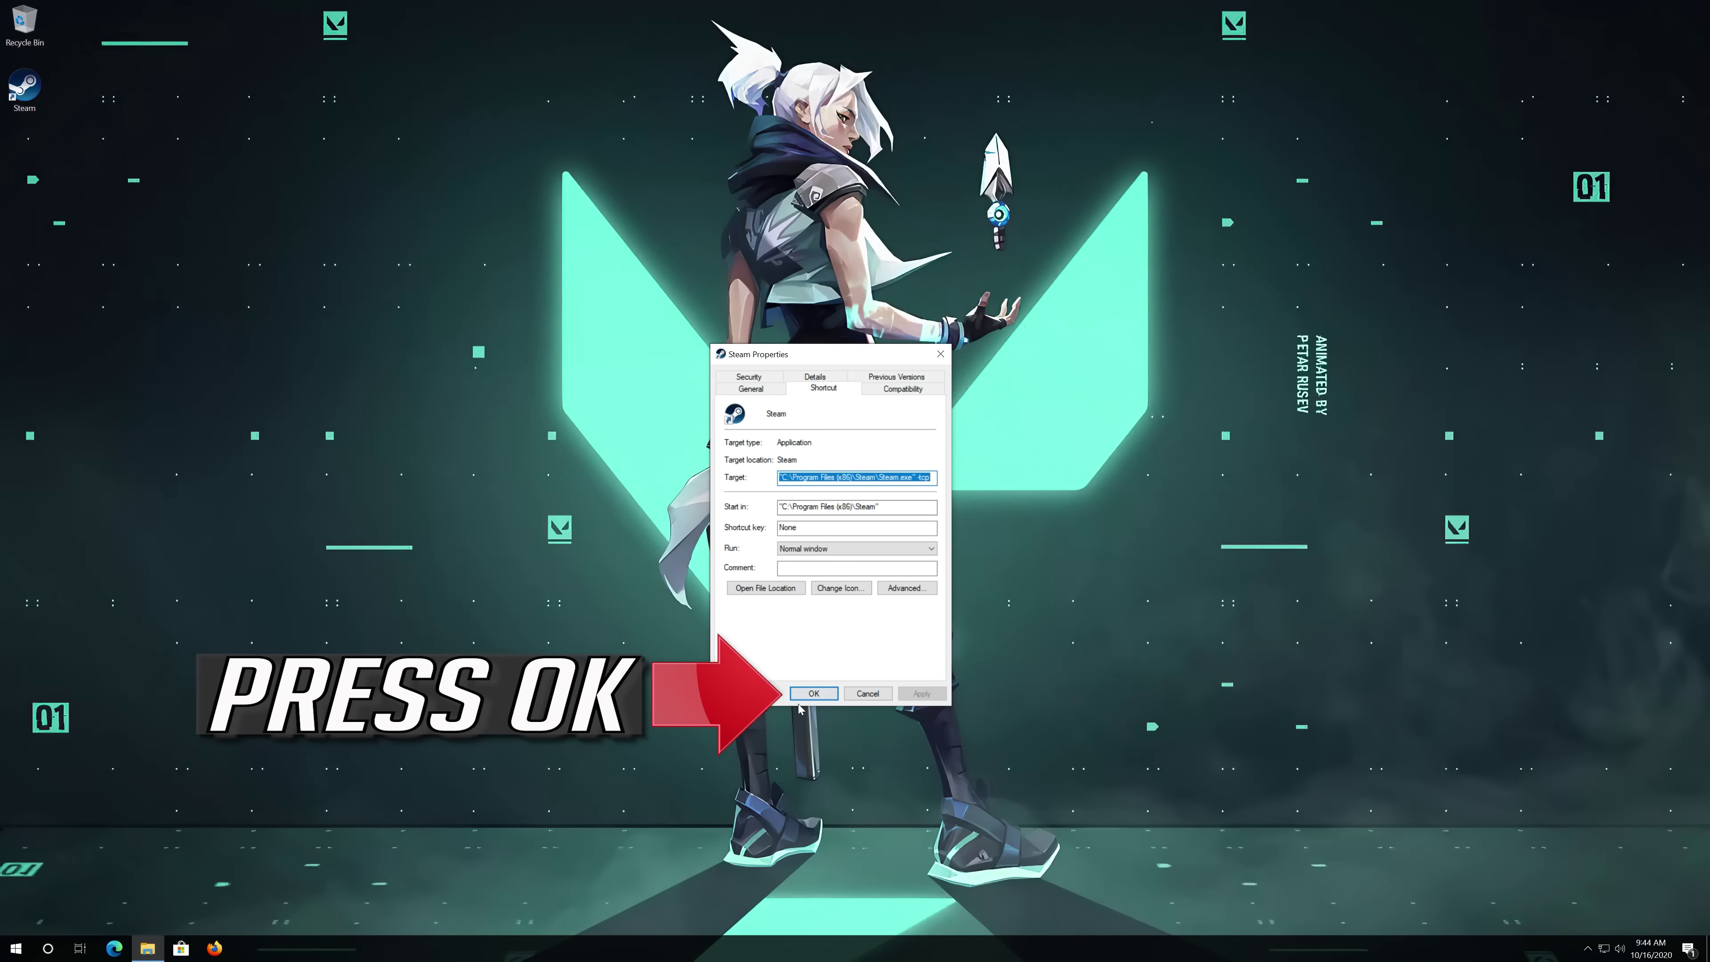
click(814, 694)
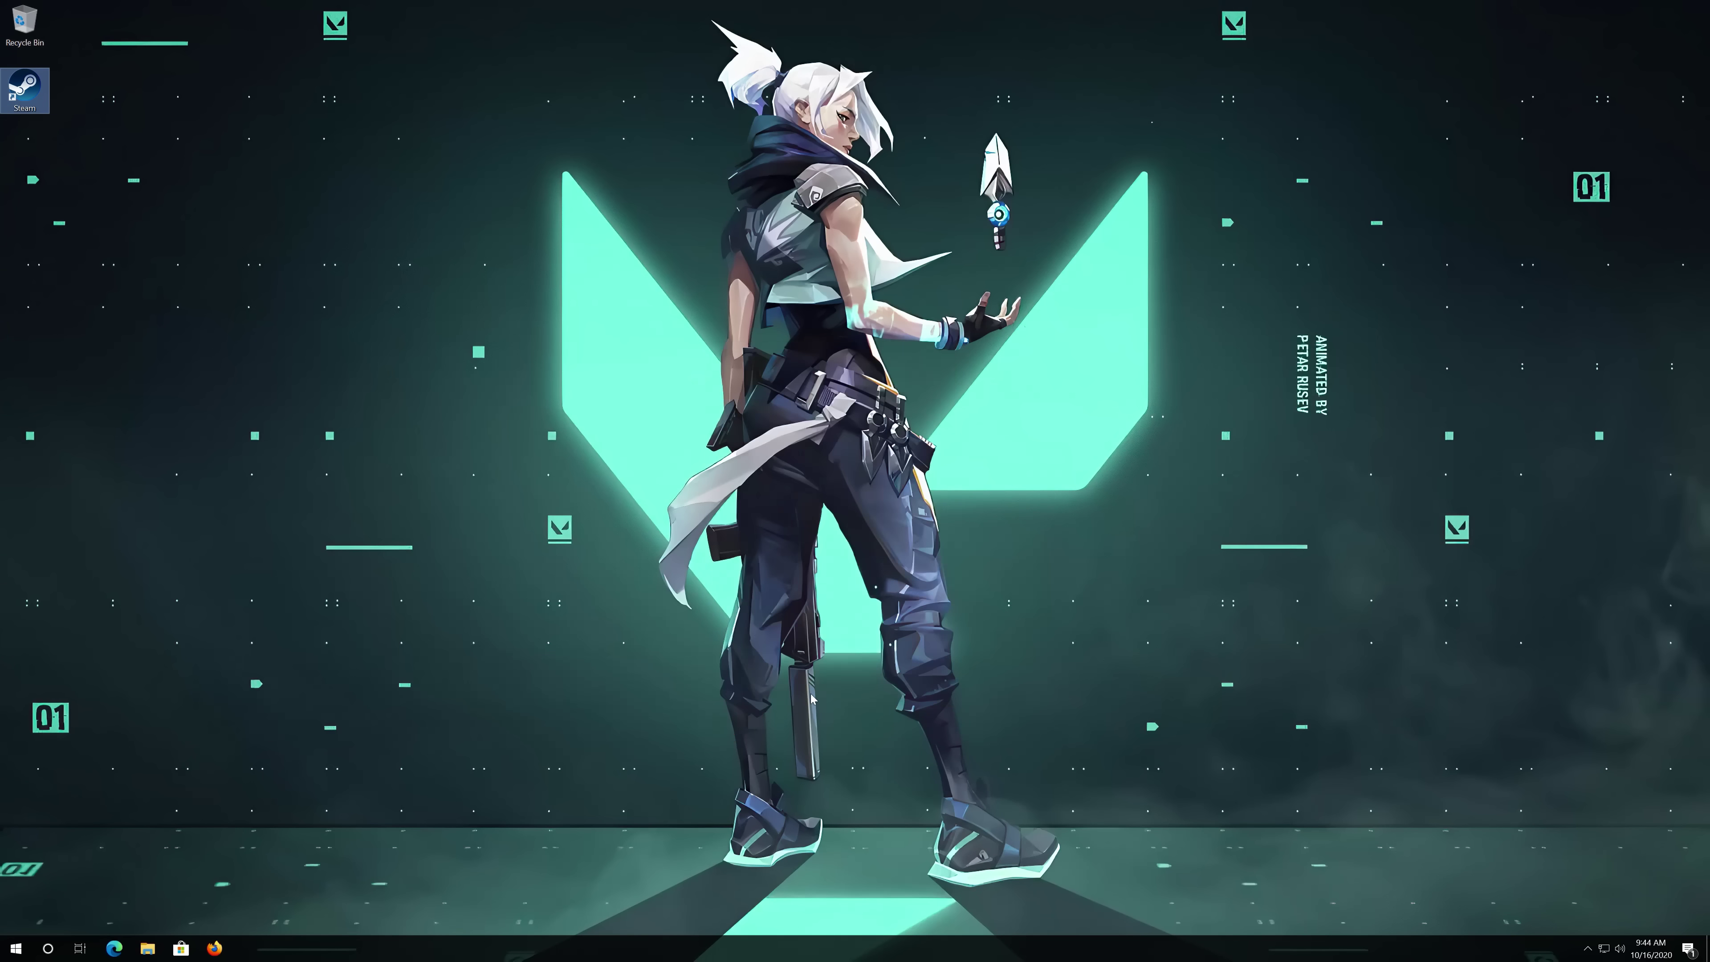
double_click(36, 91)
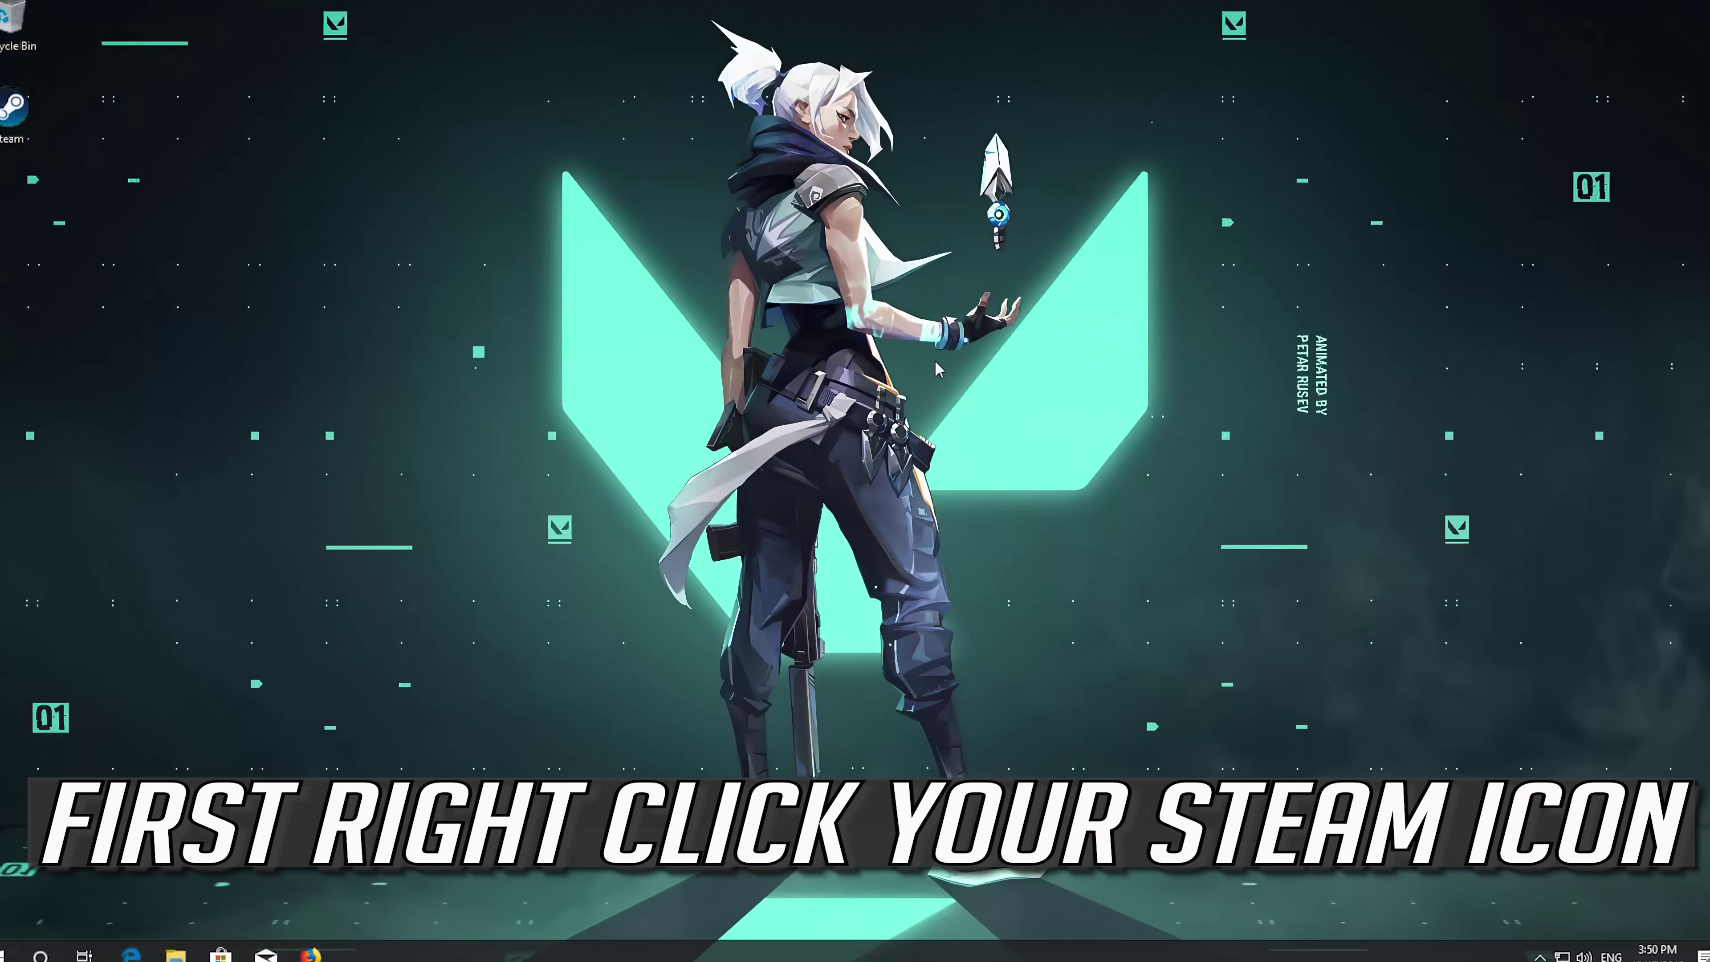
Set the desktop Steam shortcut's compatibility properties to run the program as an administrator and save the change
right_click(20, 120)
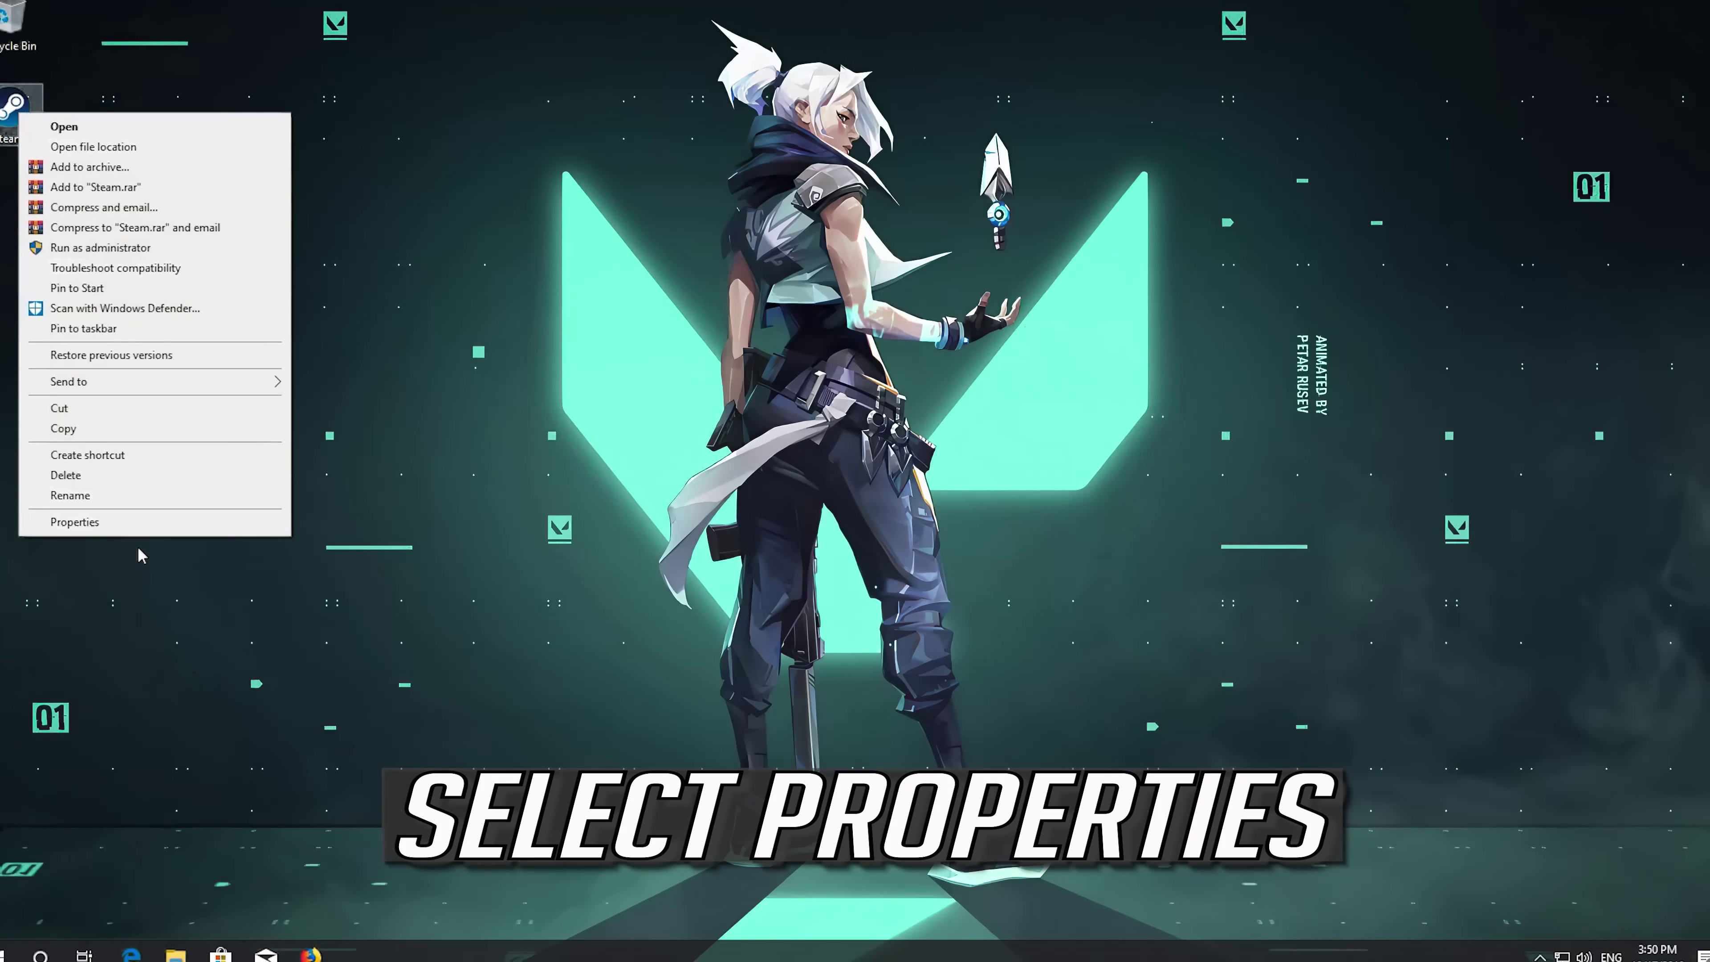
click(193, 520)
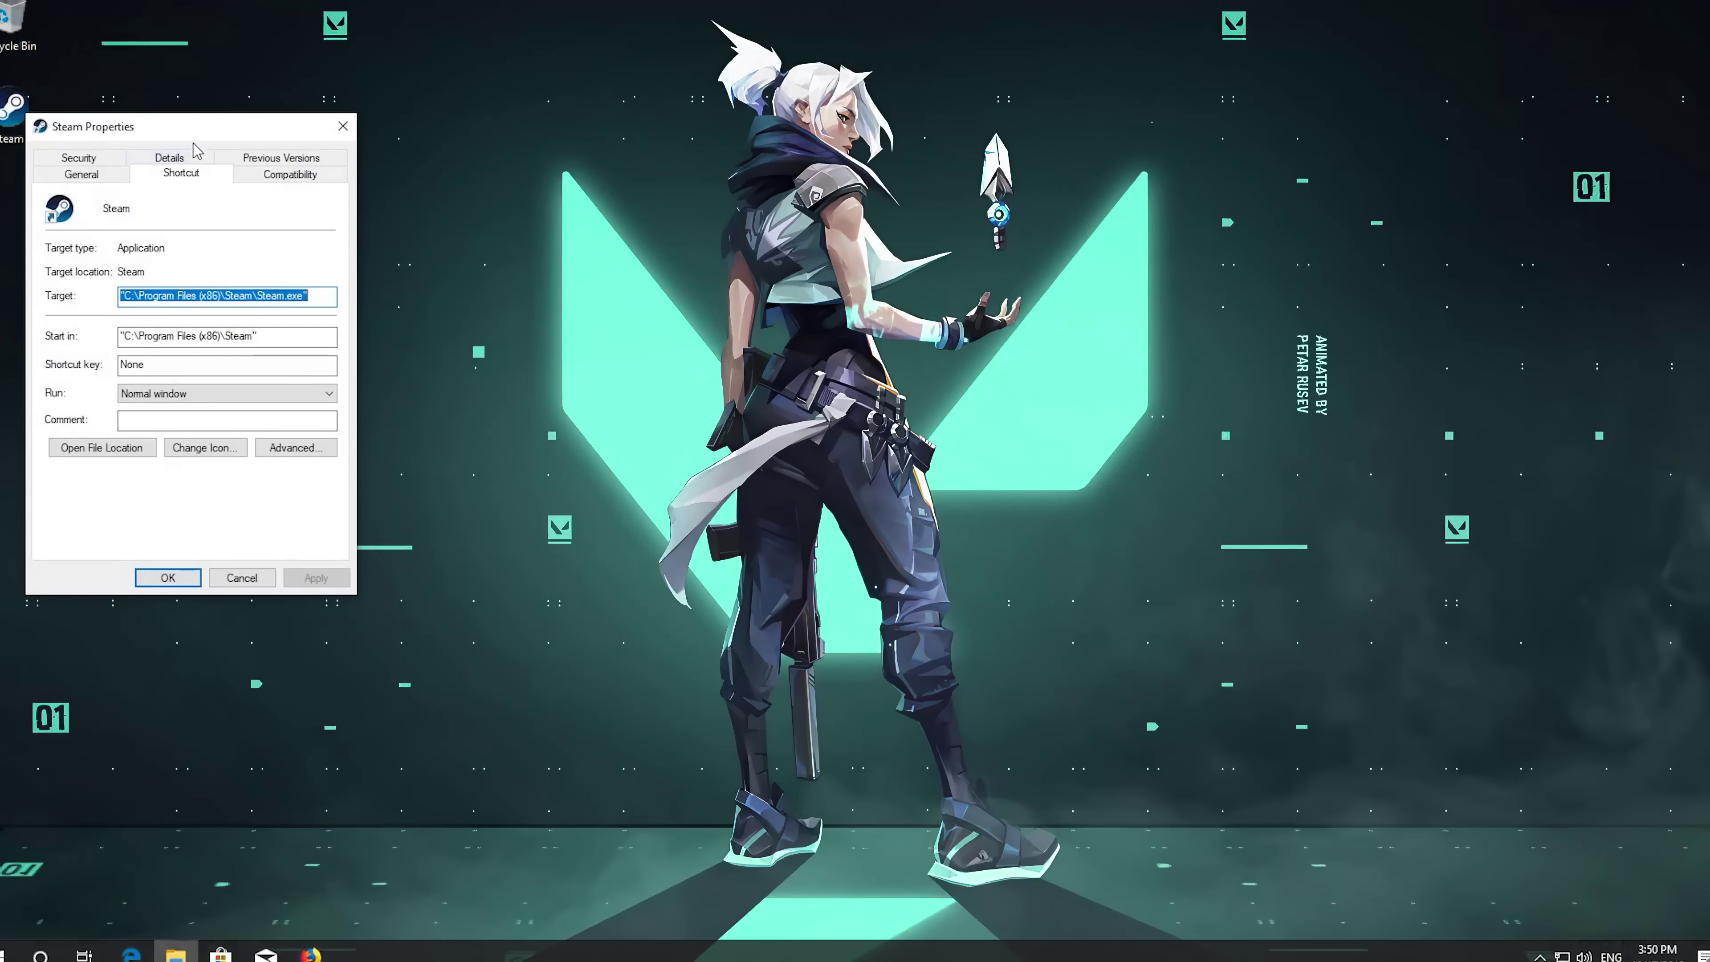
drag(200, 127, 883, 248)
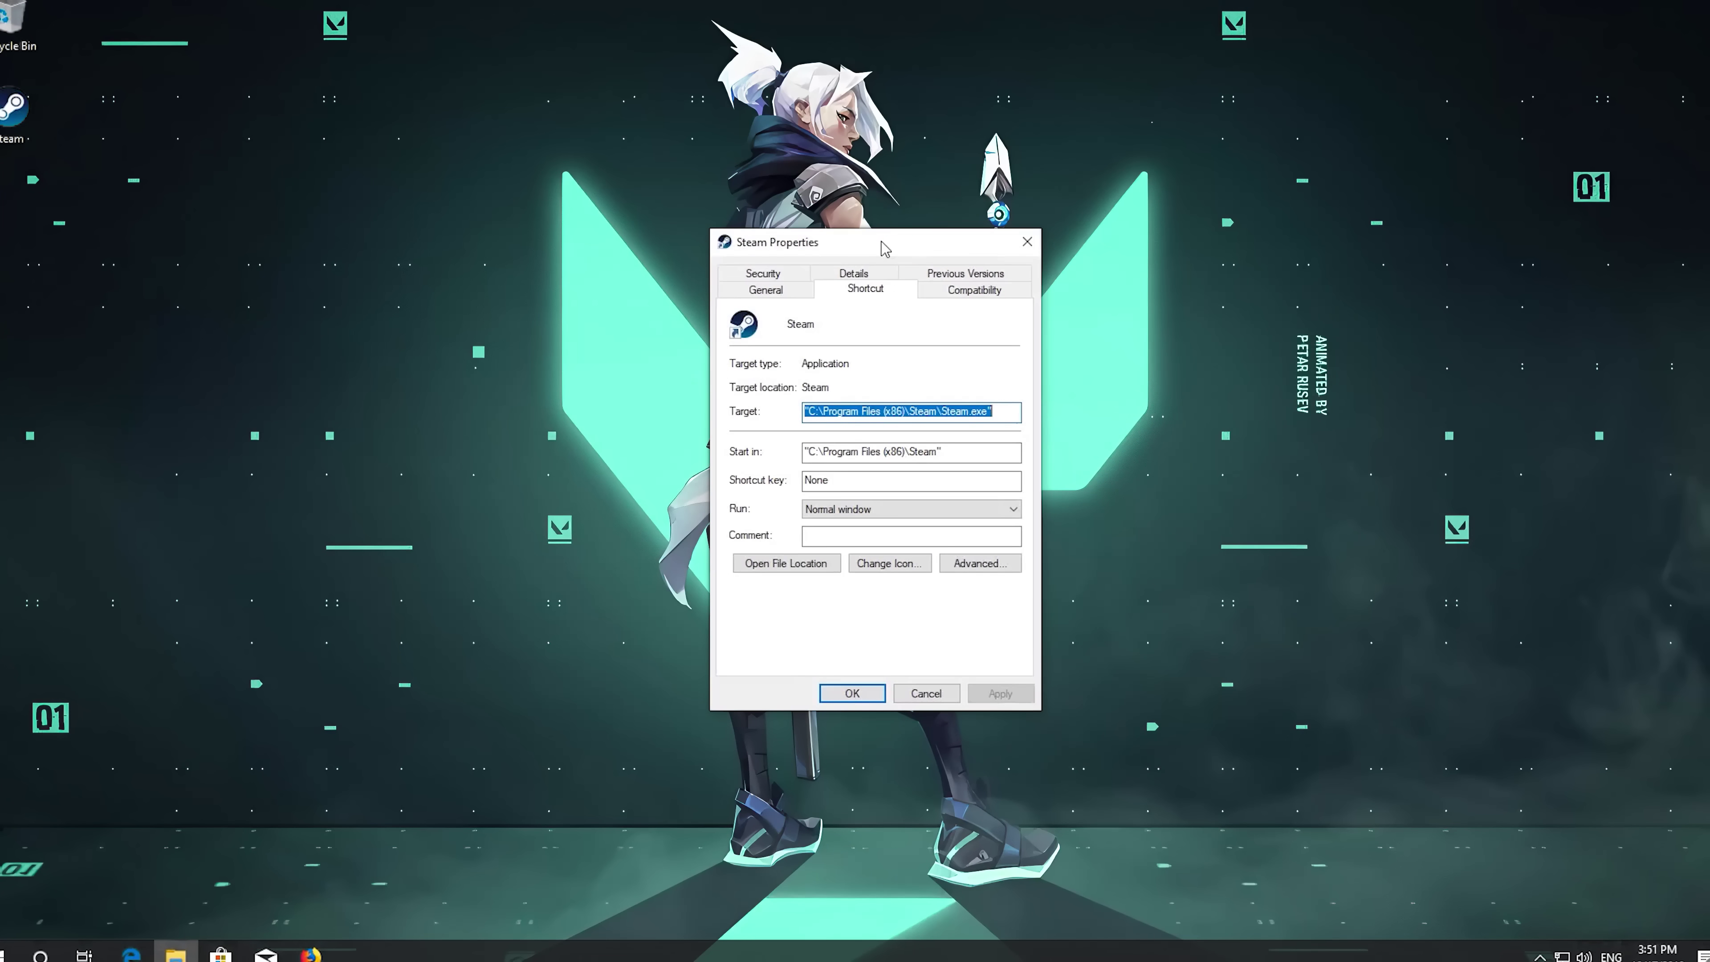
click(999, 297)
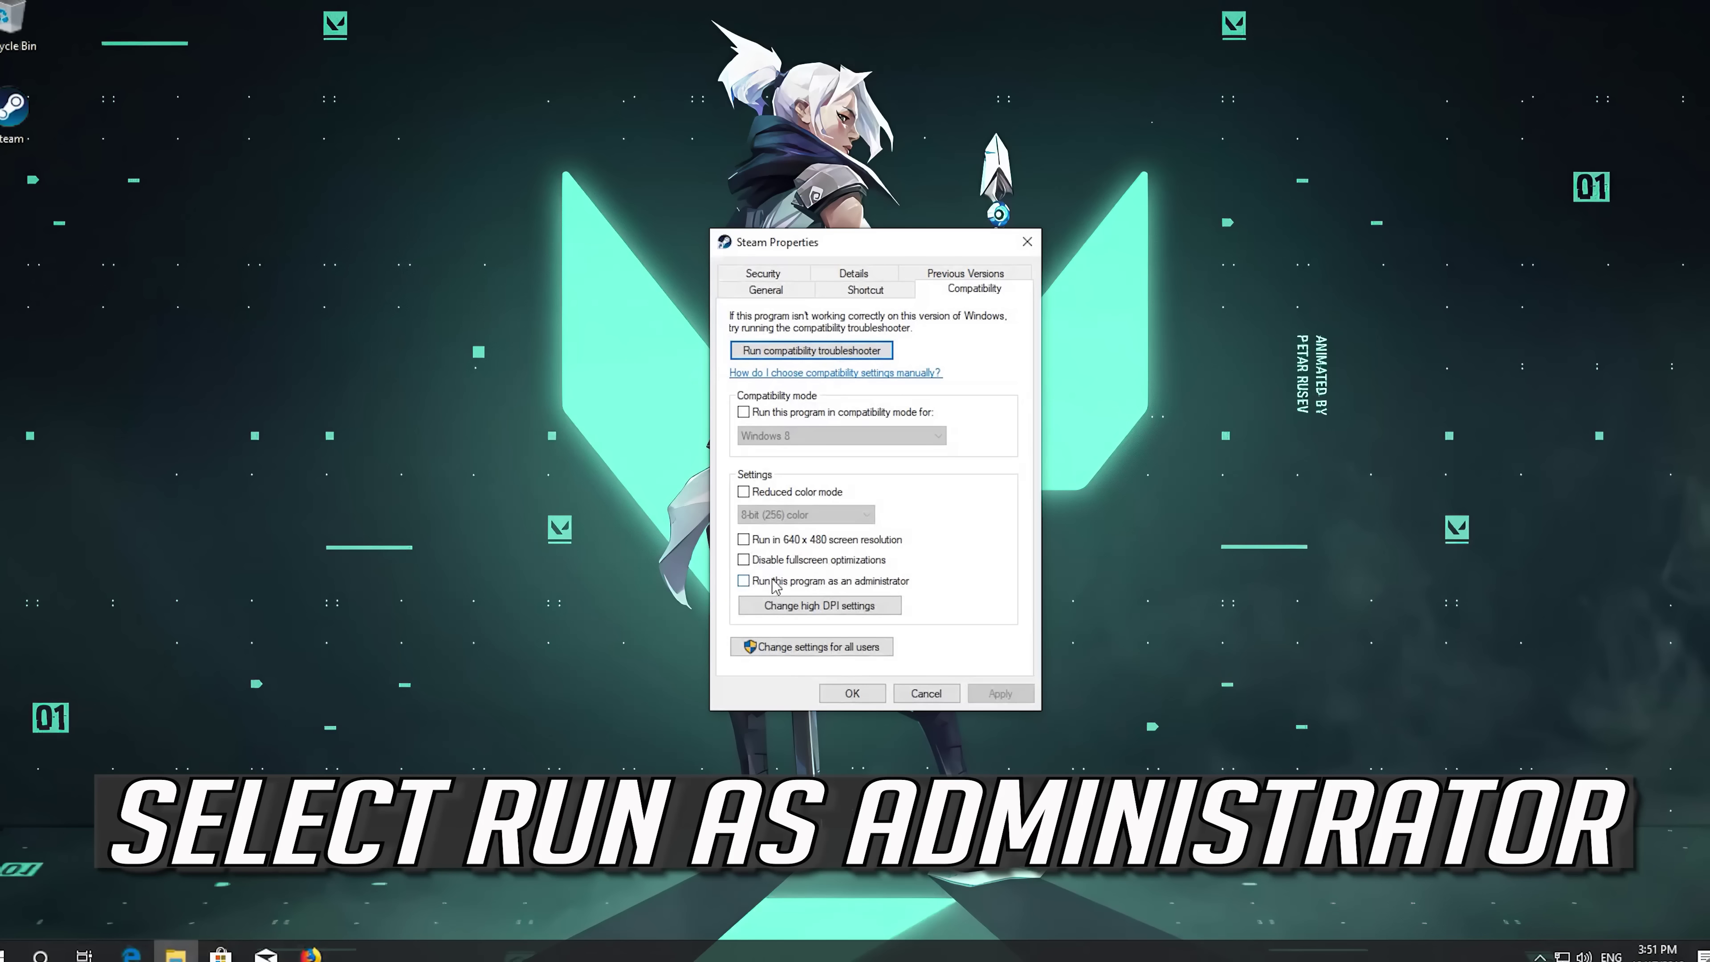
click(746, 583)
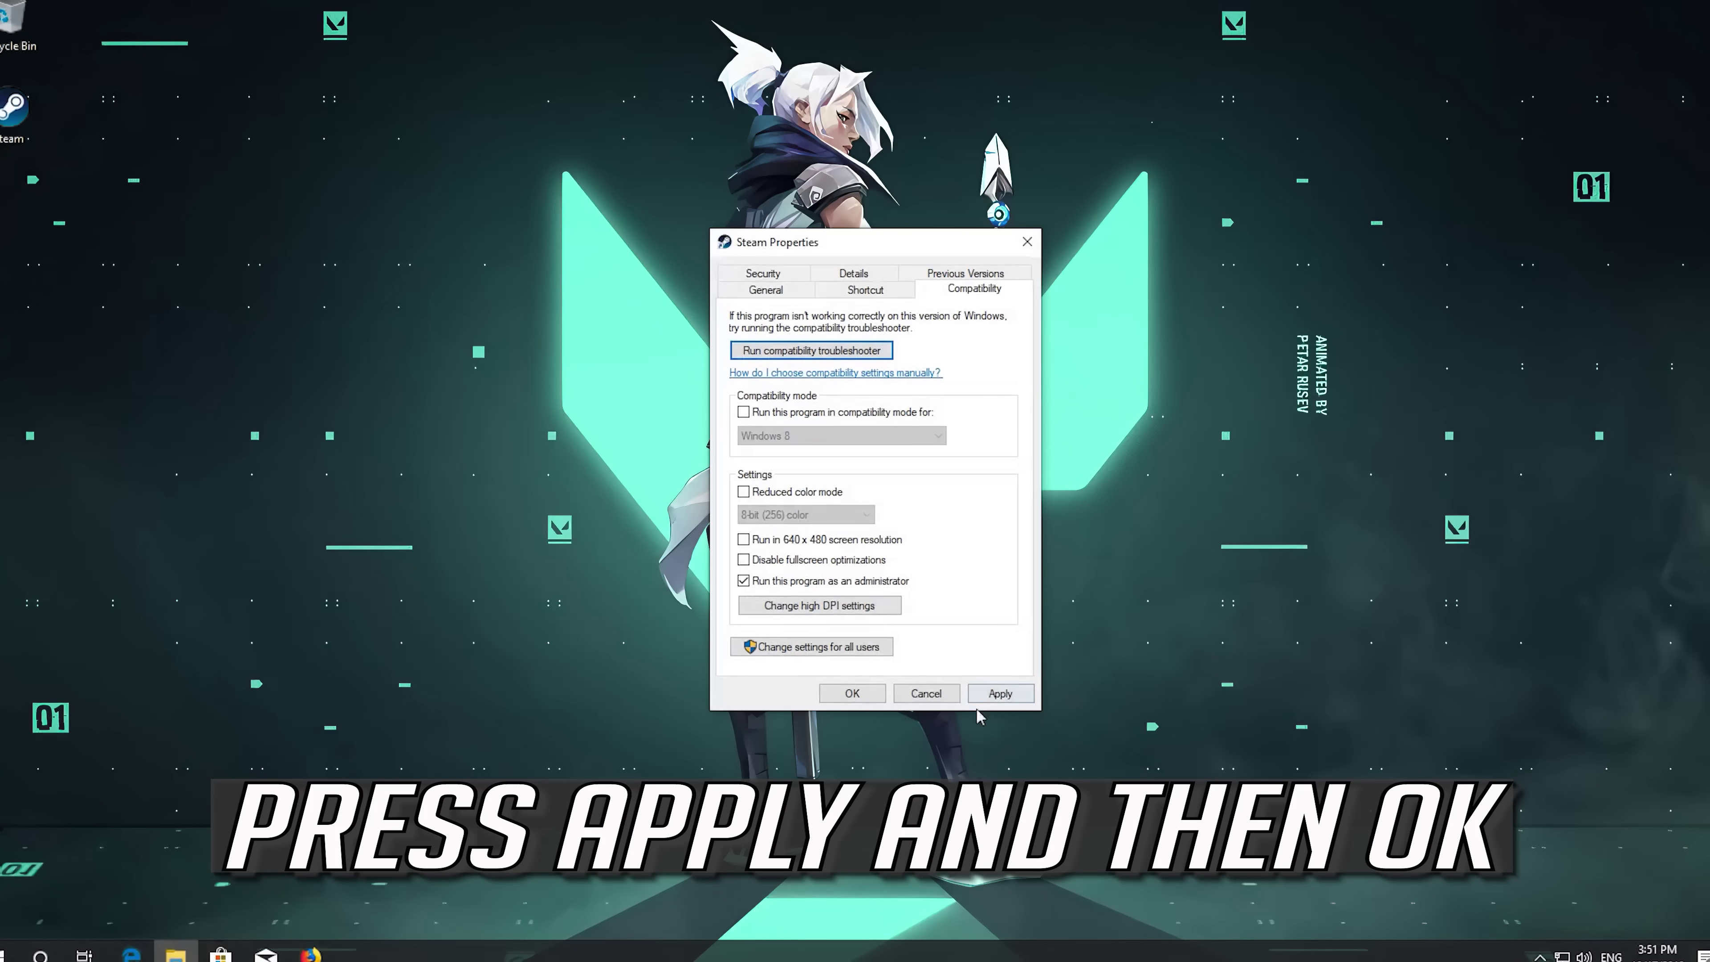
click(1001, 694)
click(853, 694)
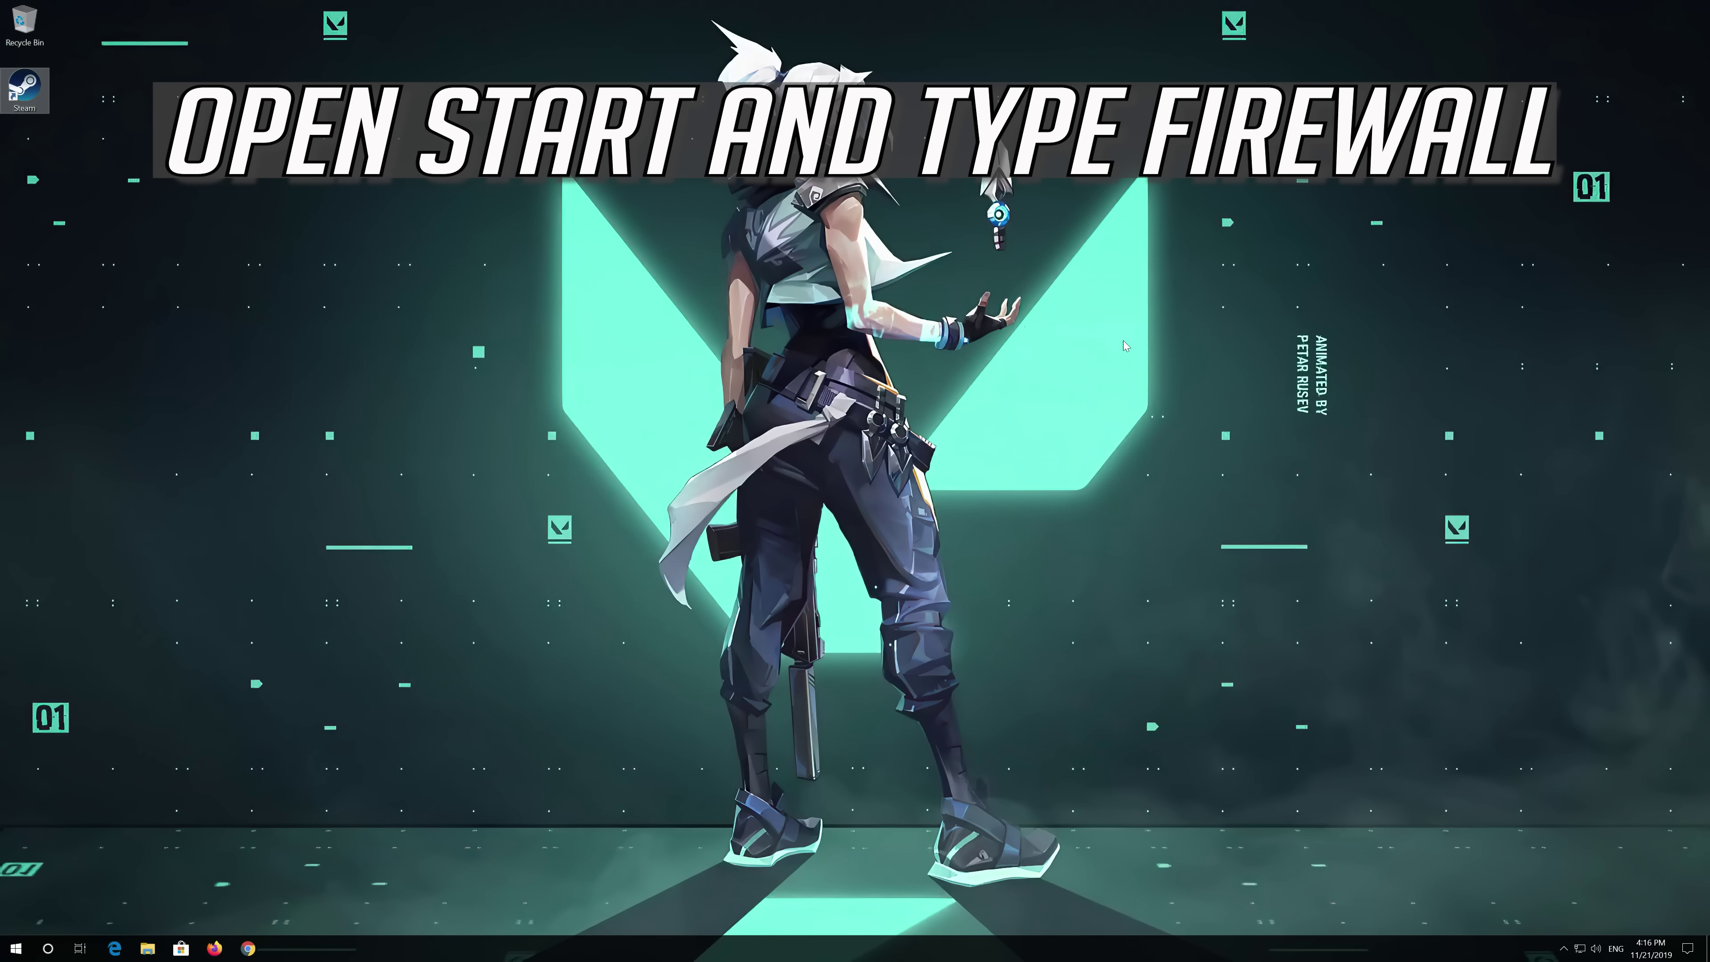
Turn off Windows Defender Firewall for both the private and public network settings
key(super)
text(firewall)
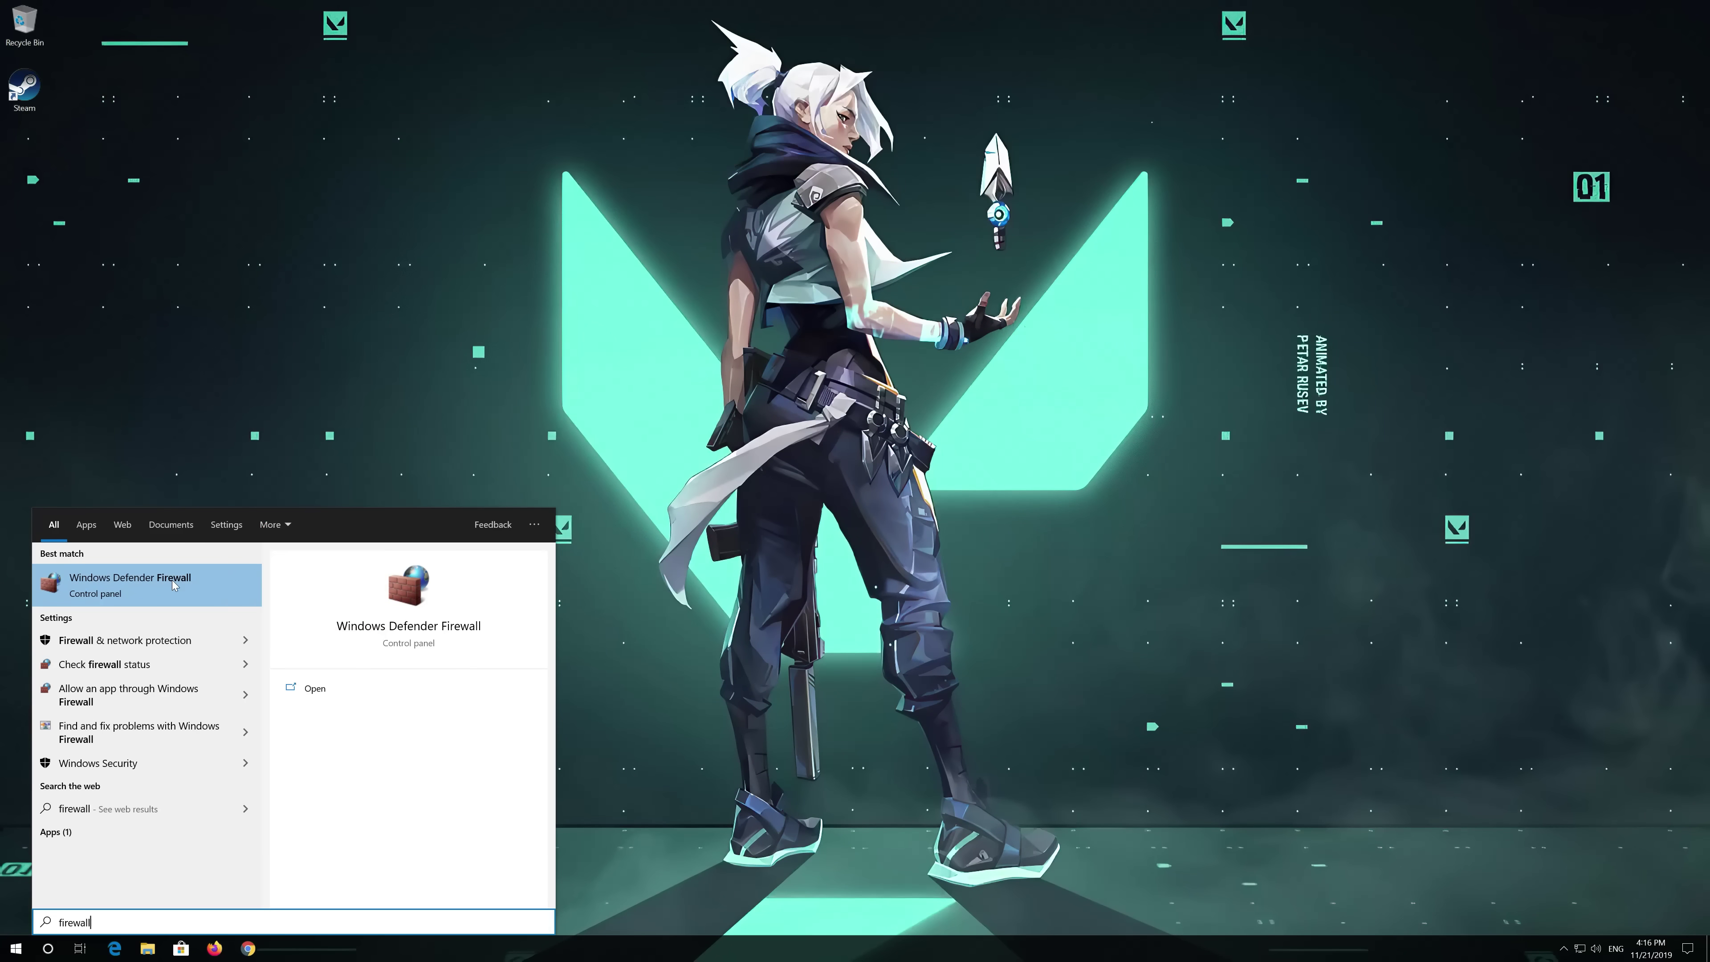
click(172, 581)
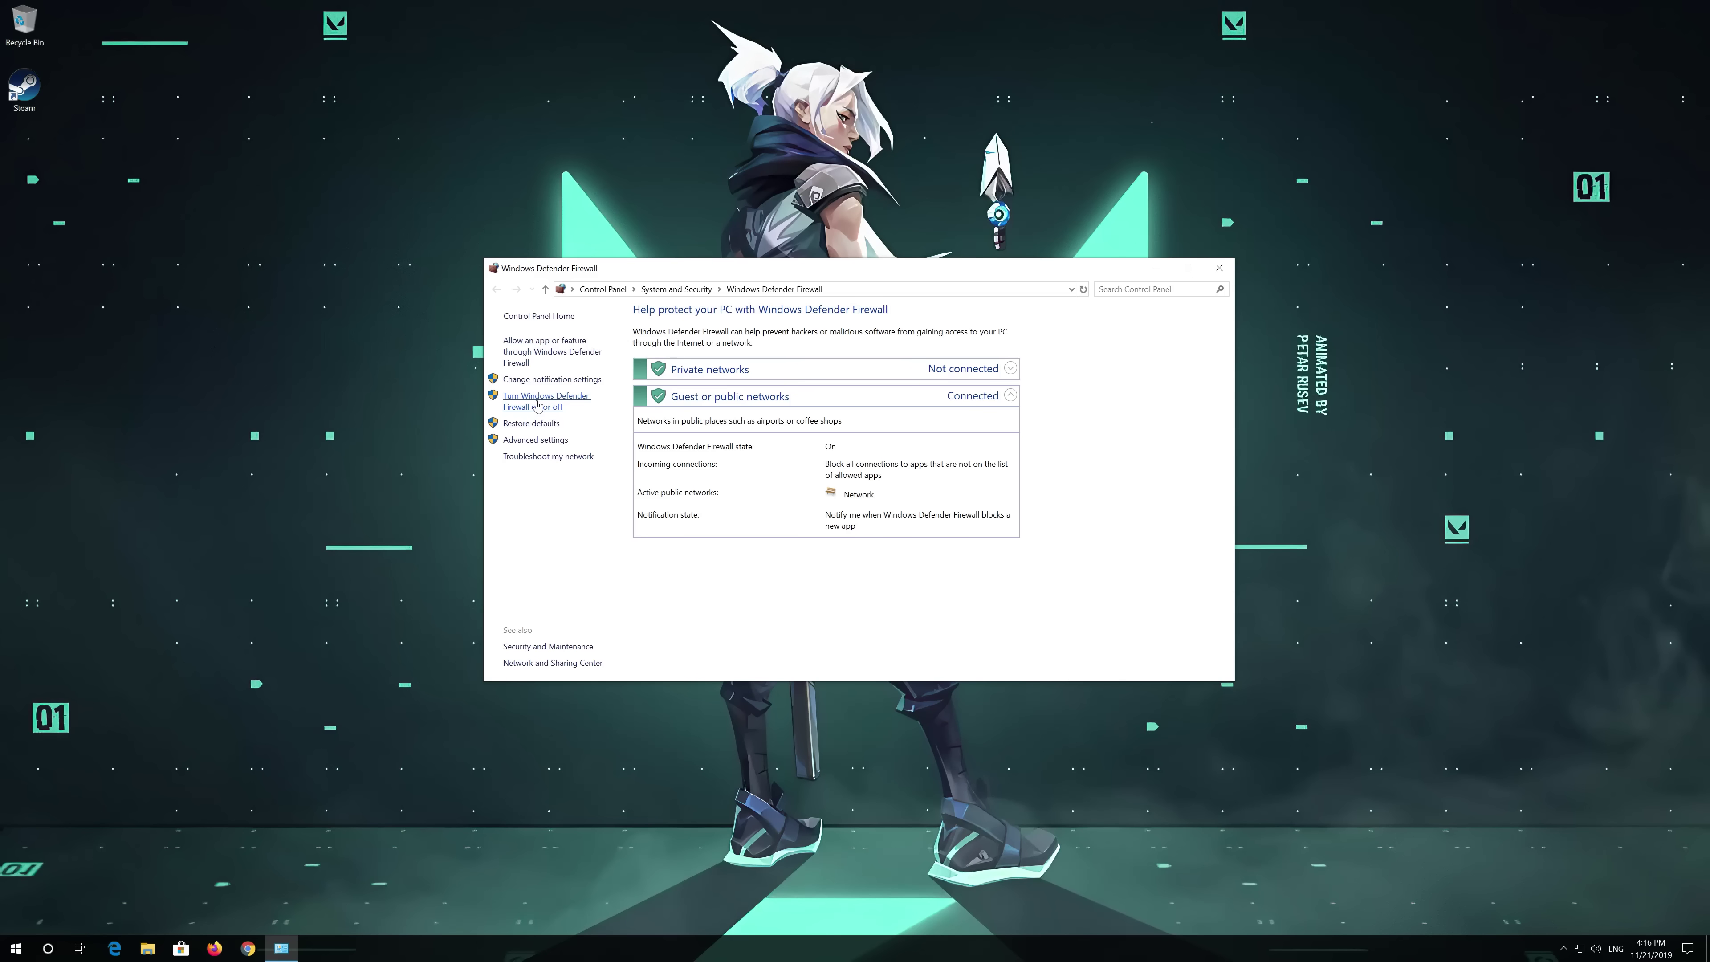
click(537, 405)
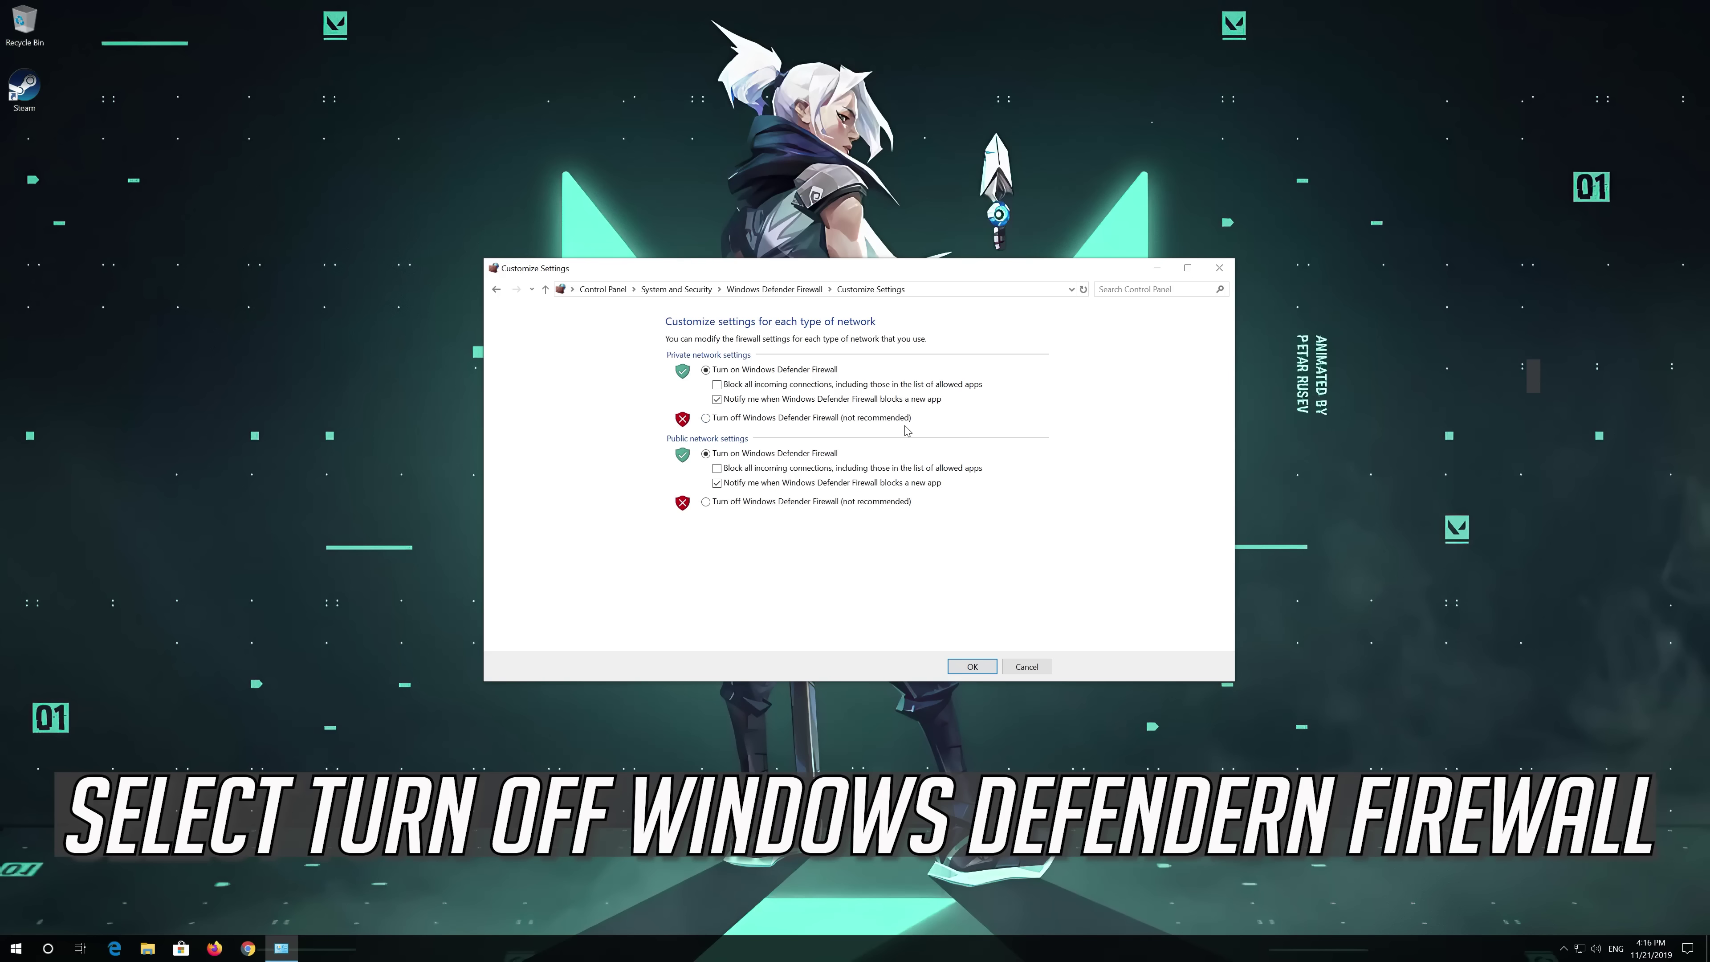
click(706, 419)
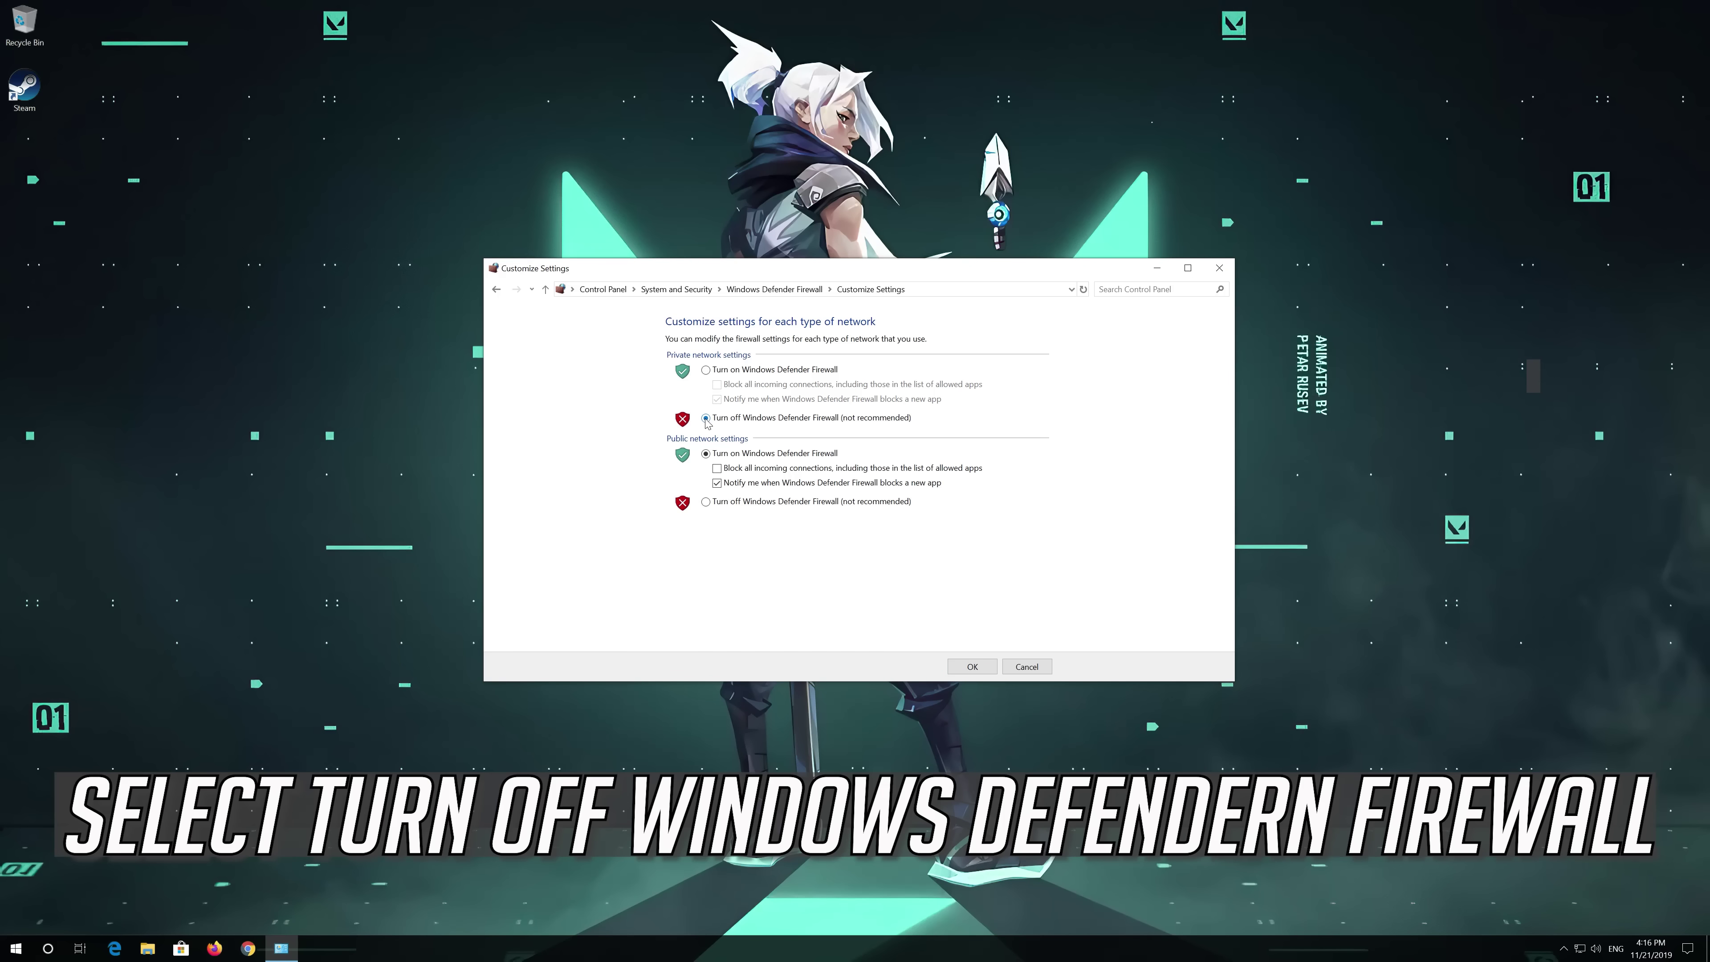
click(706, 502)
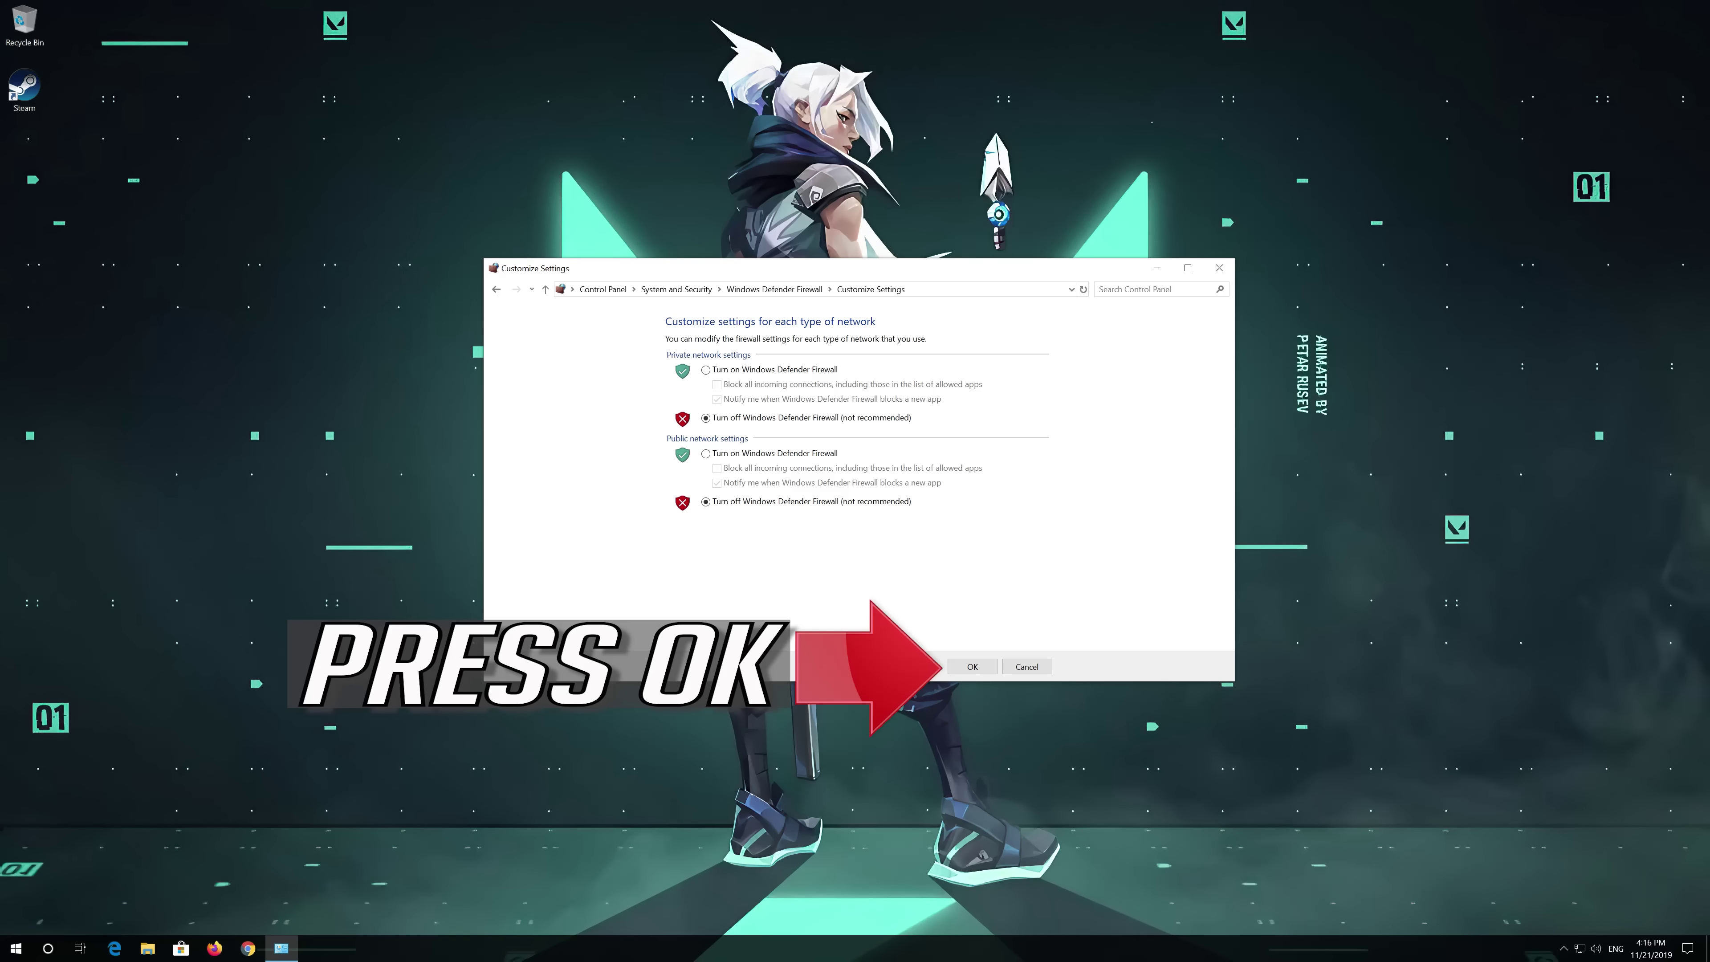
click(973, 667)
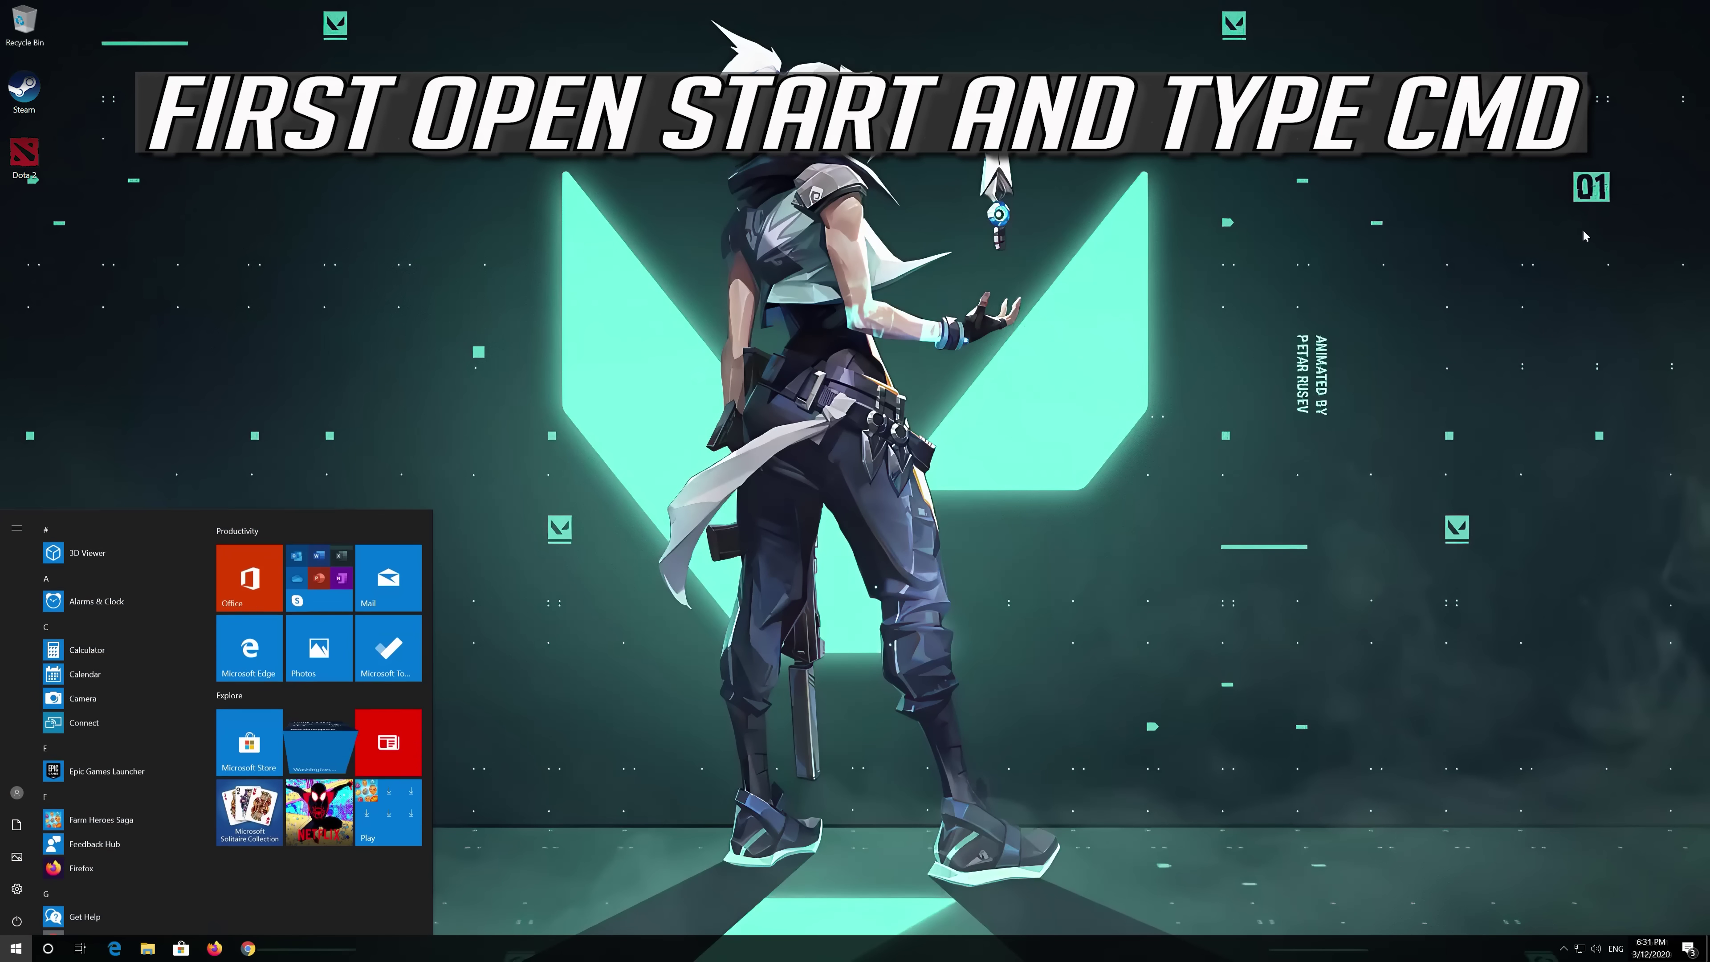
Open Command Prompt as administrator, allow it to make changes, and enlarge its window near the middle of the desktop
text(cmd)
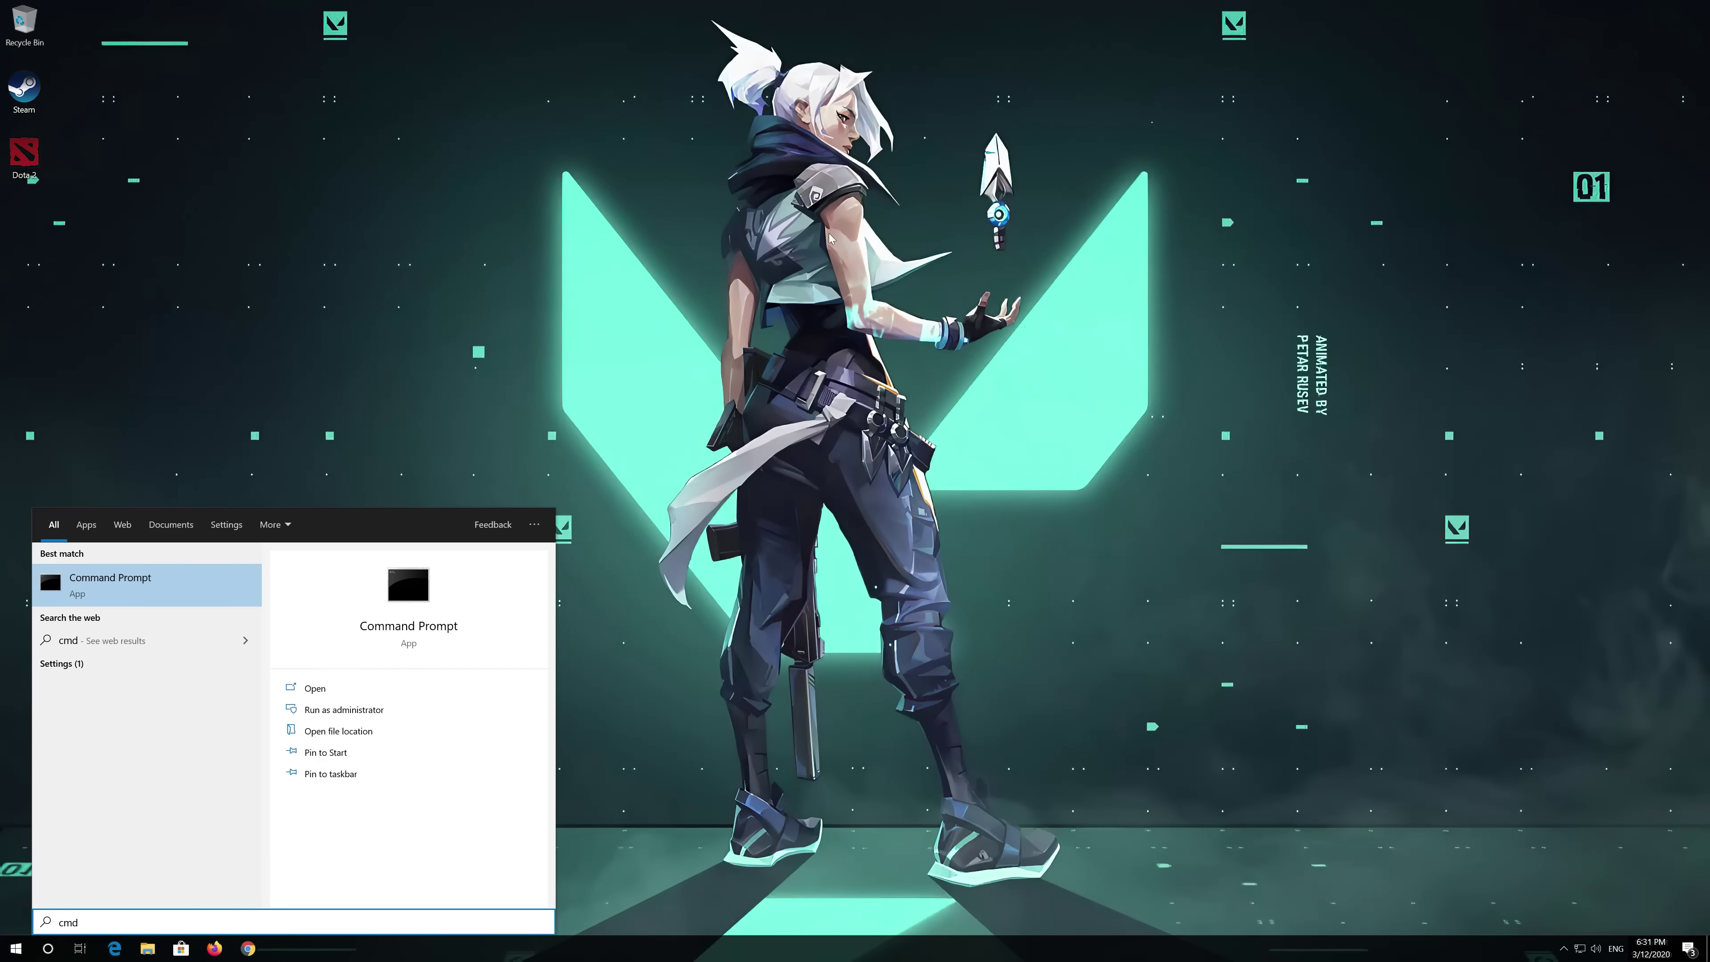
right_click(175, 599)
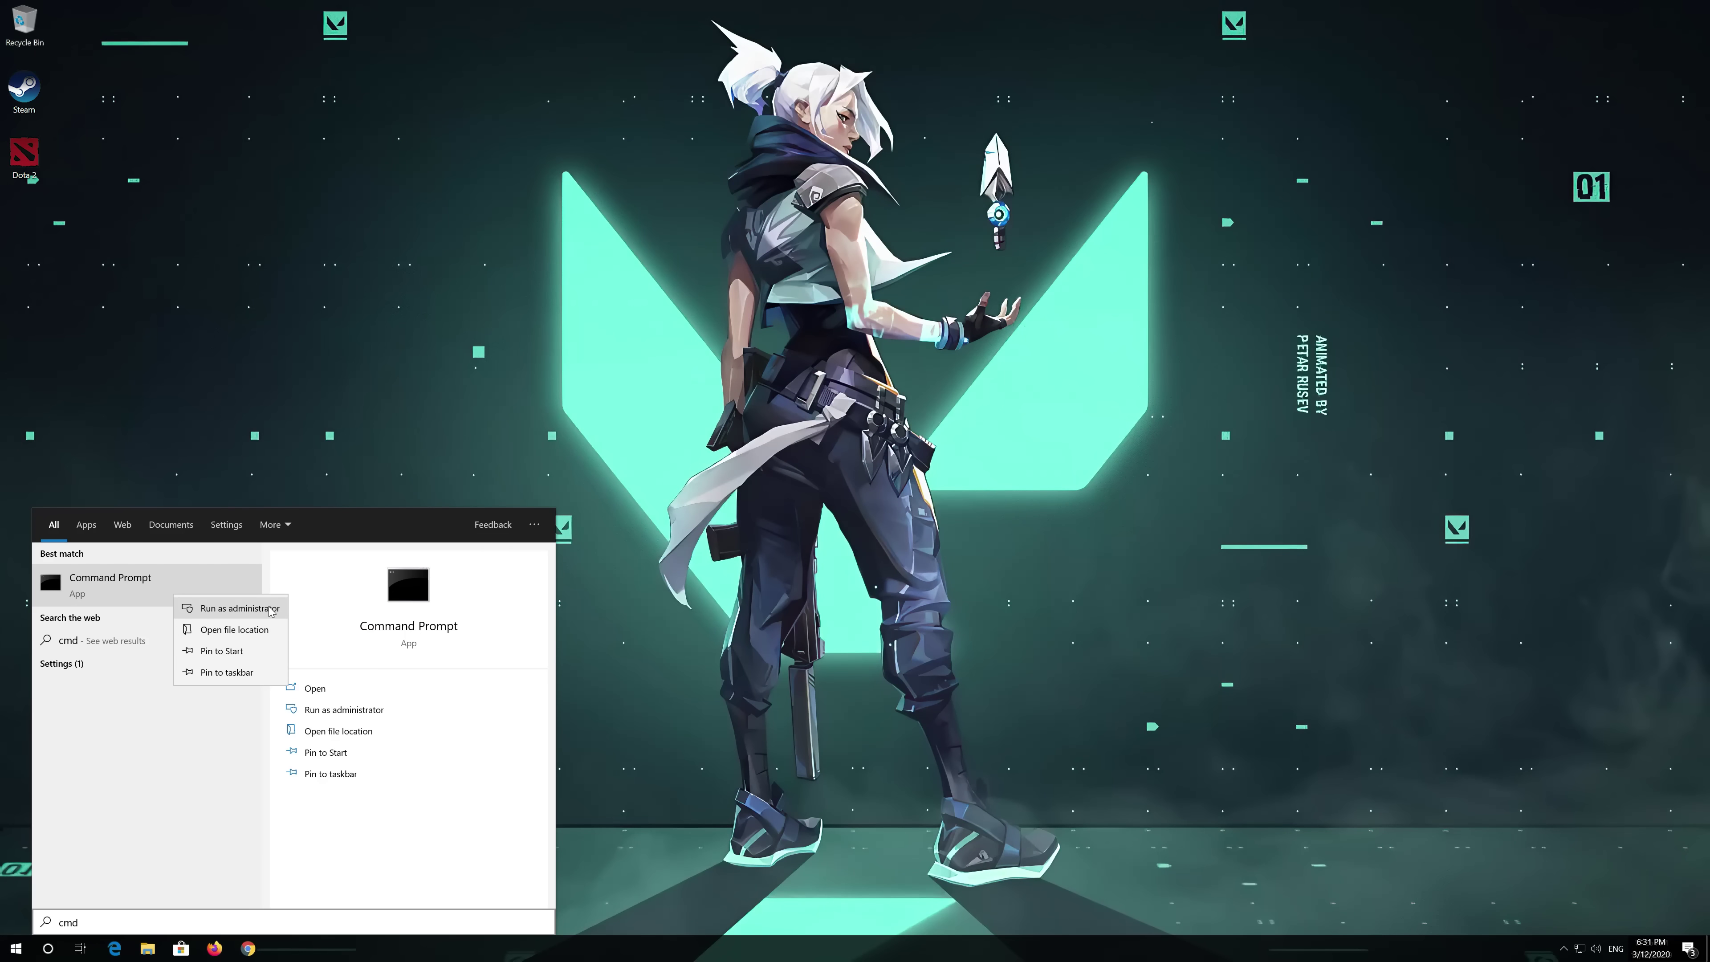
click(240, 608)
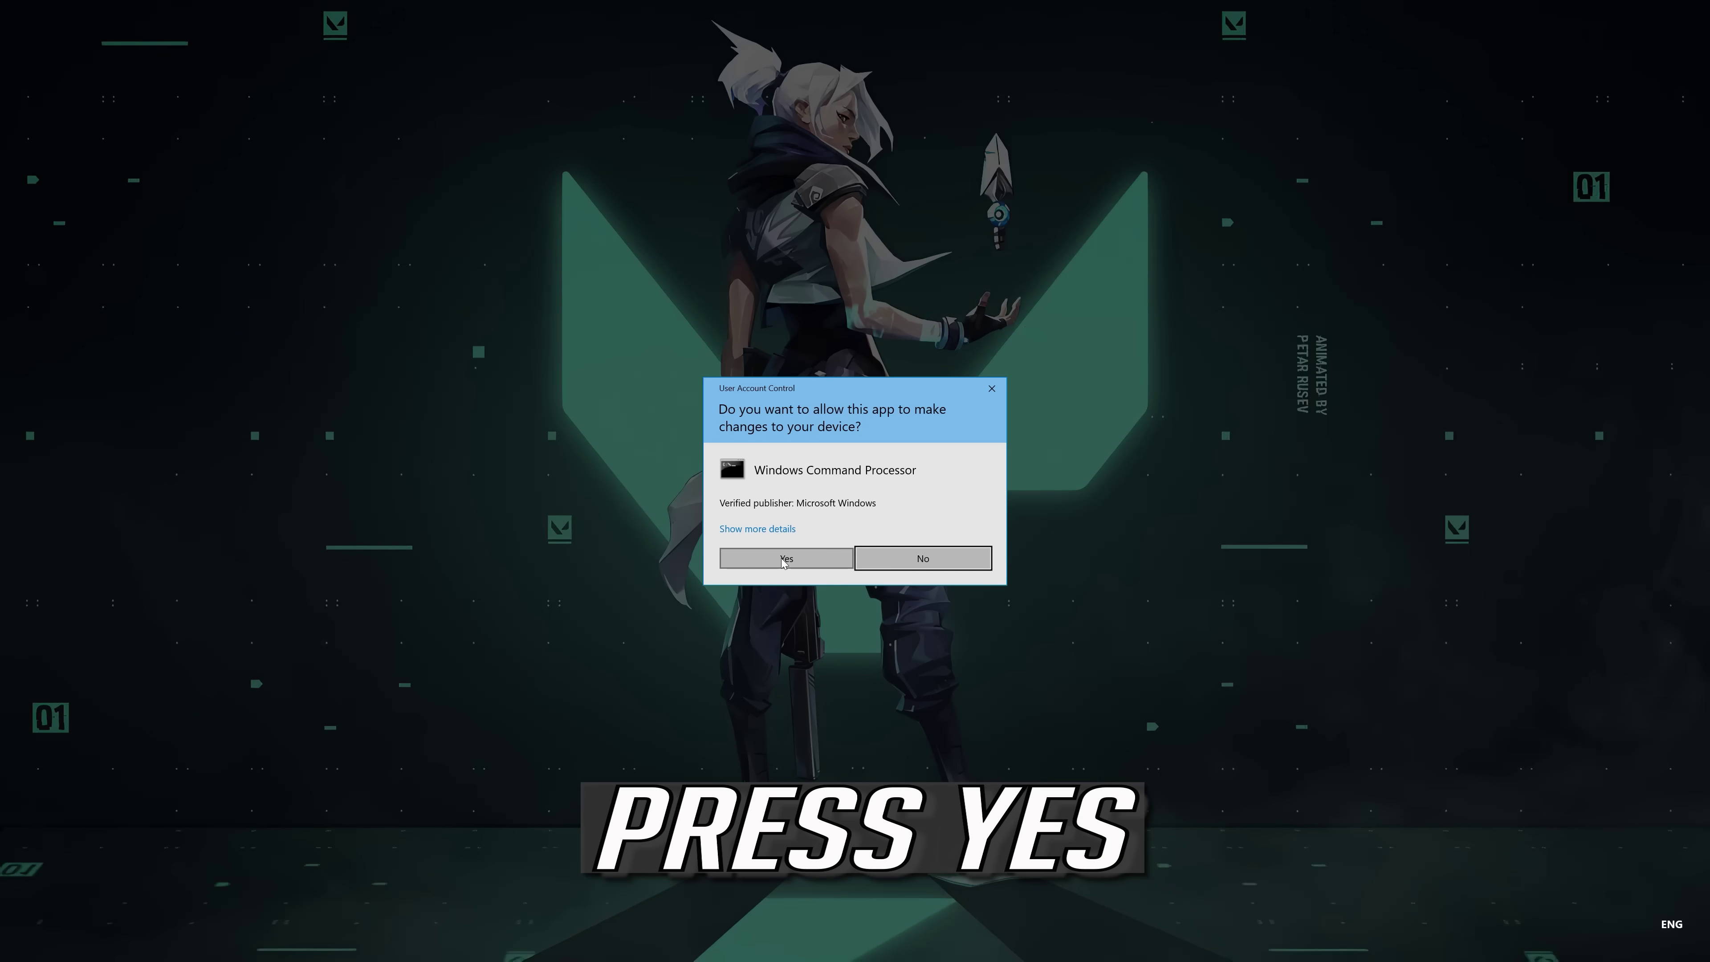
click(799, 561)
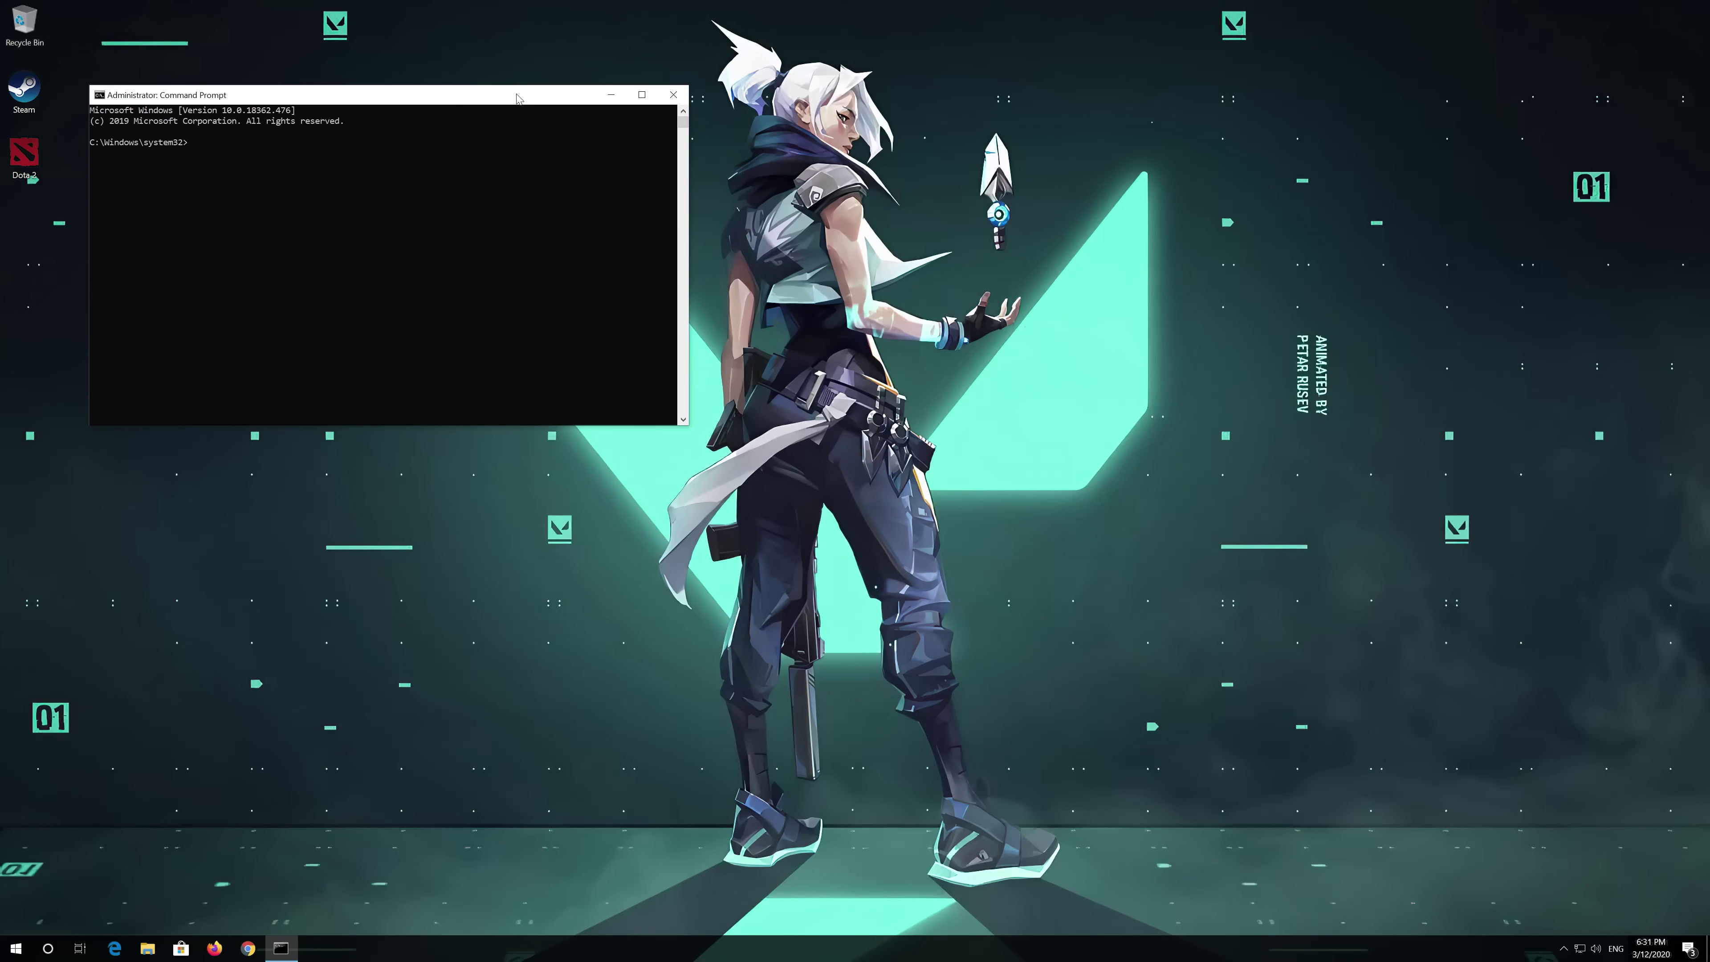
drag(519, 99, 914, 279)
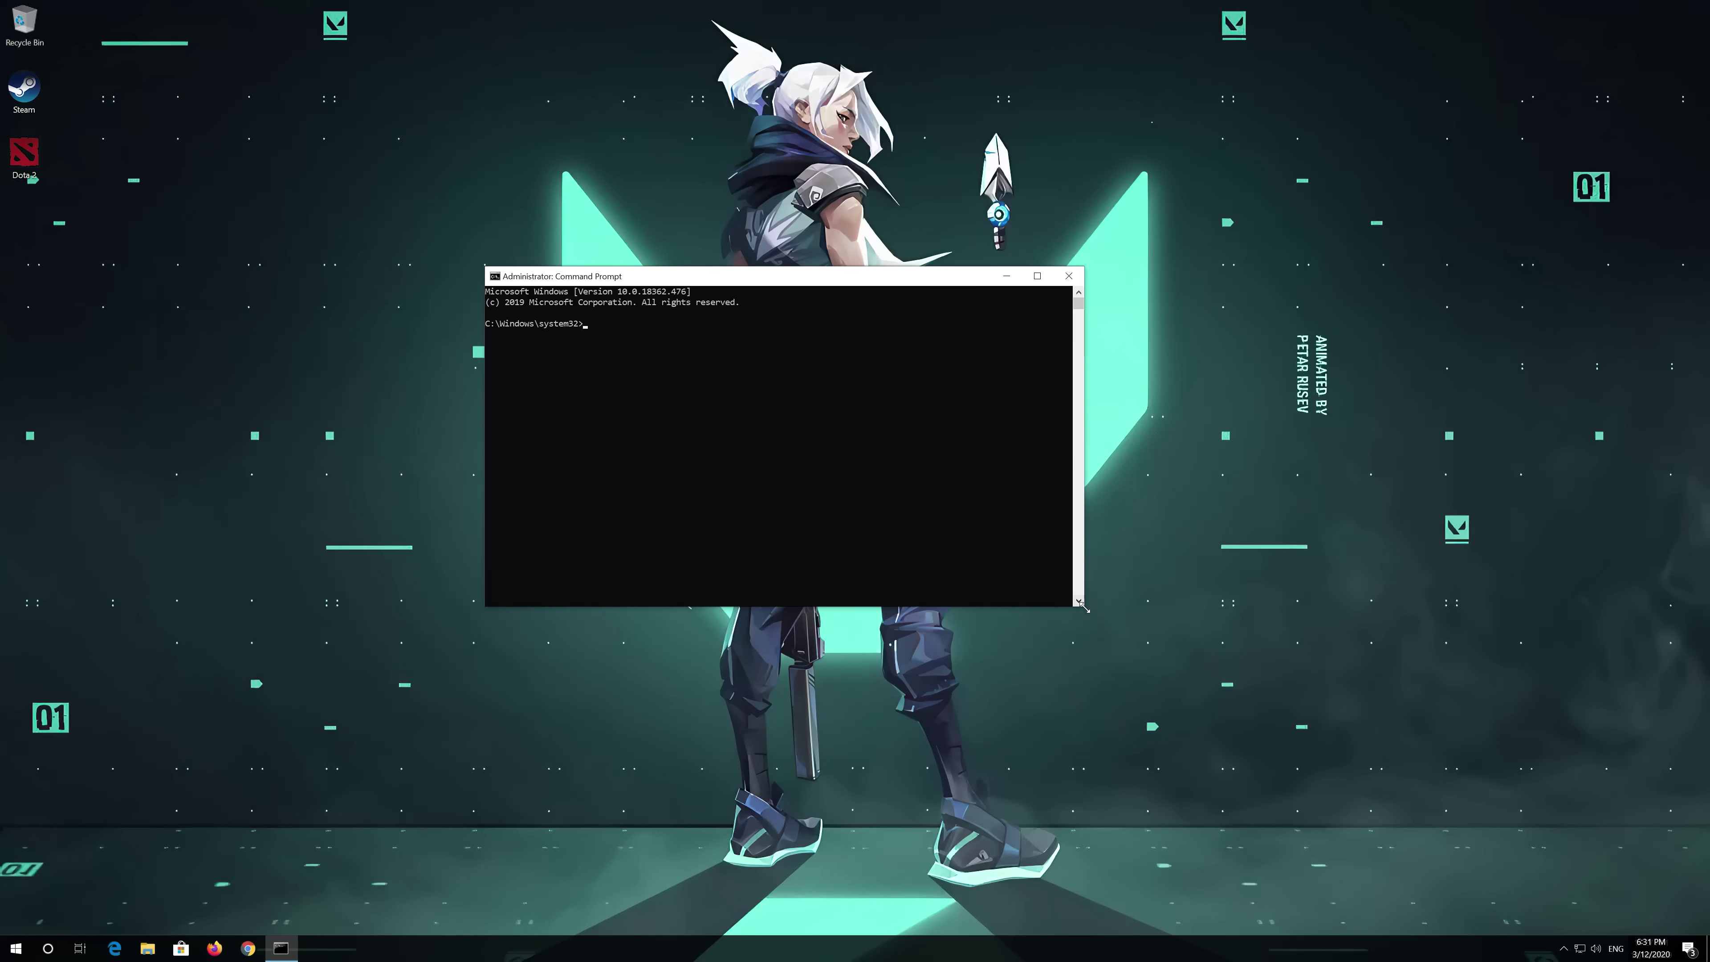
drag(1083, 607, 1185, 643)
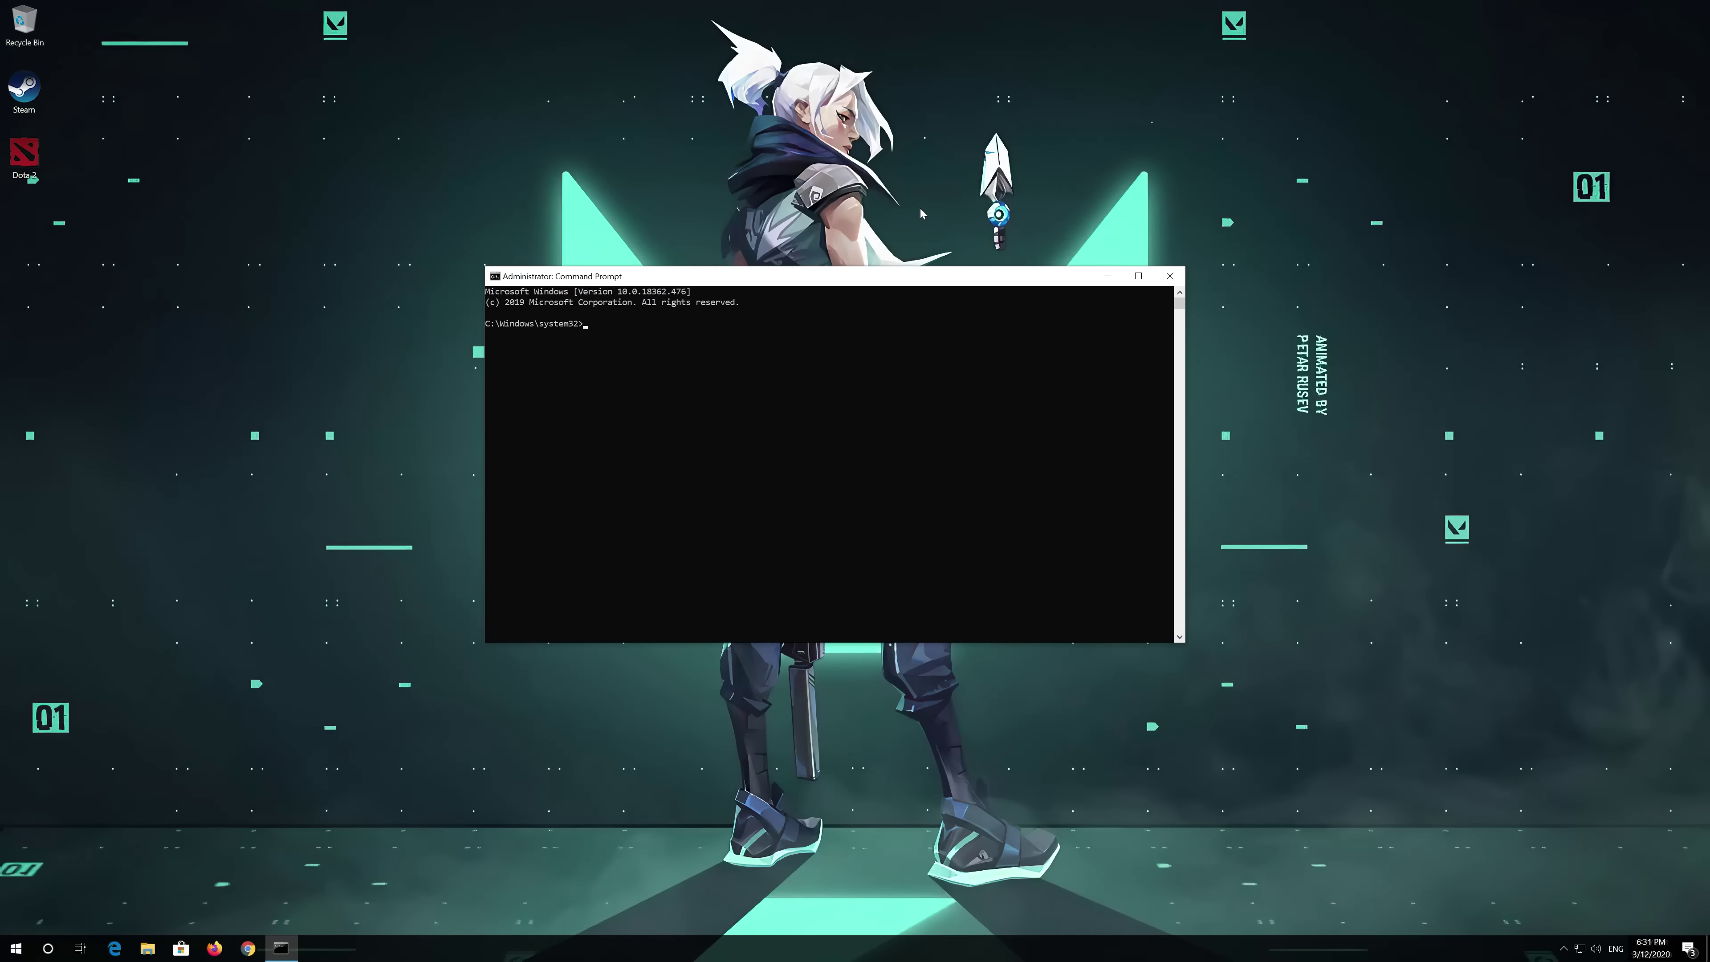
drag(938, 280, 955, 258)
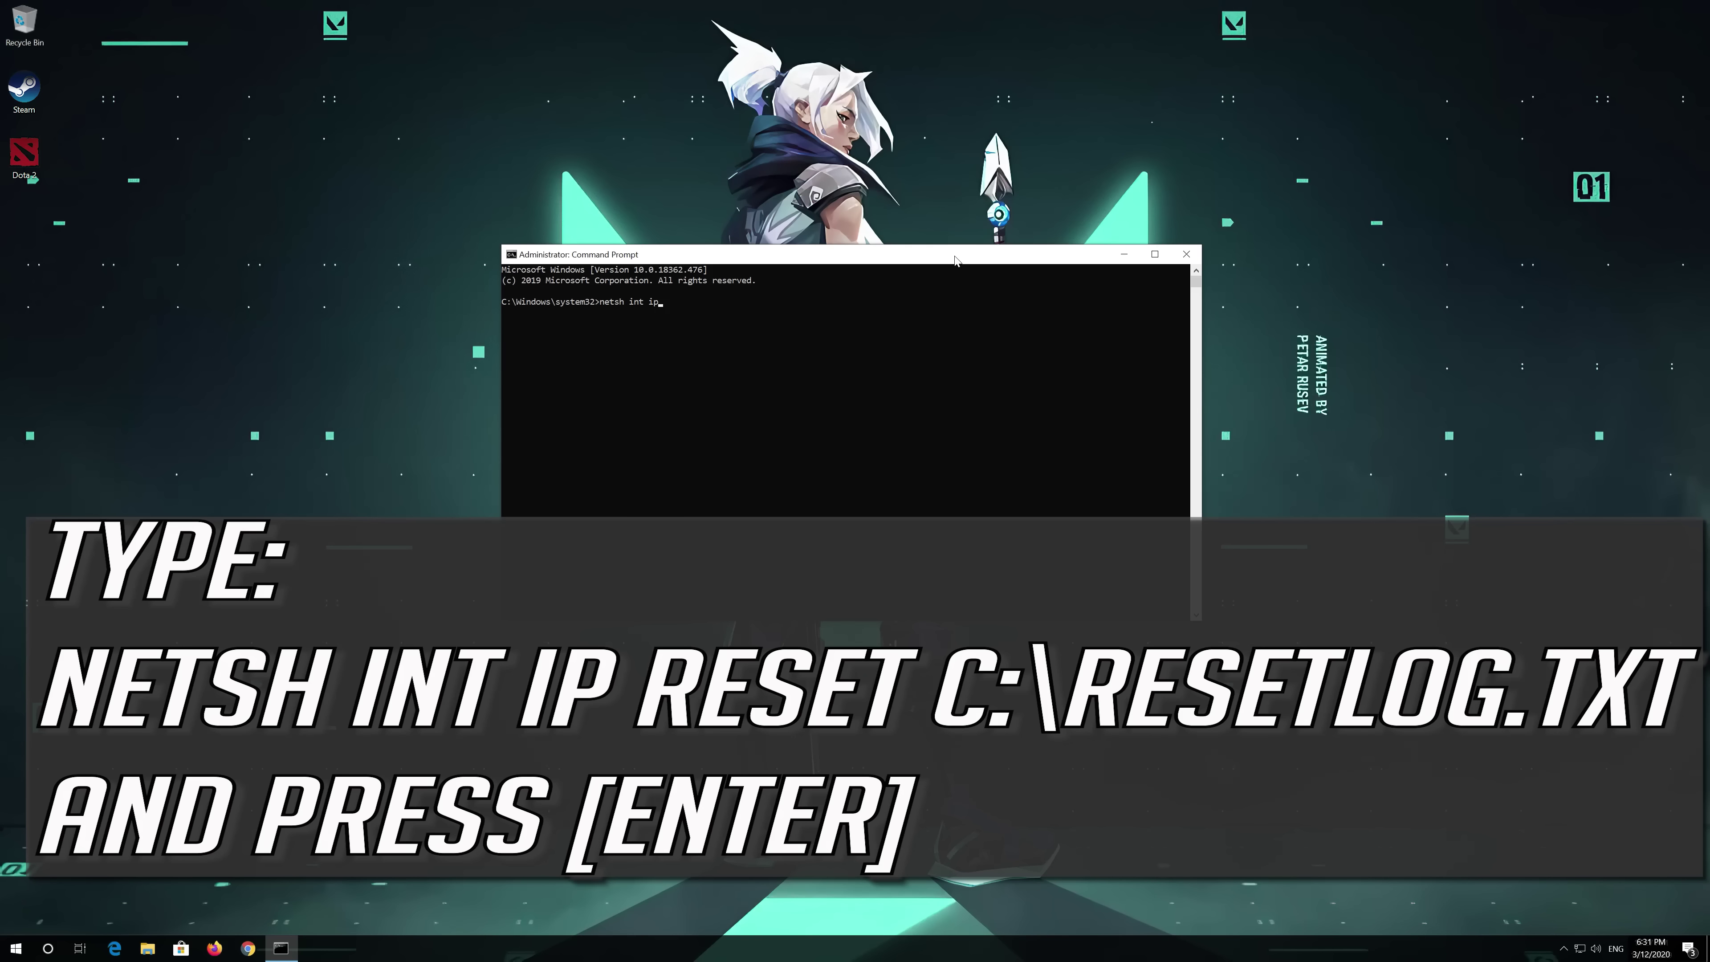
Reset the IP stack and Winsock by running netsh int ip reset C:\resetlog.txt and netsh winsock reset
text(set C:\resetlog.txt)
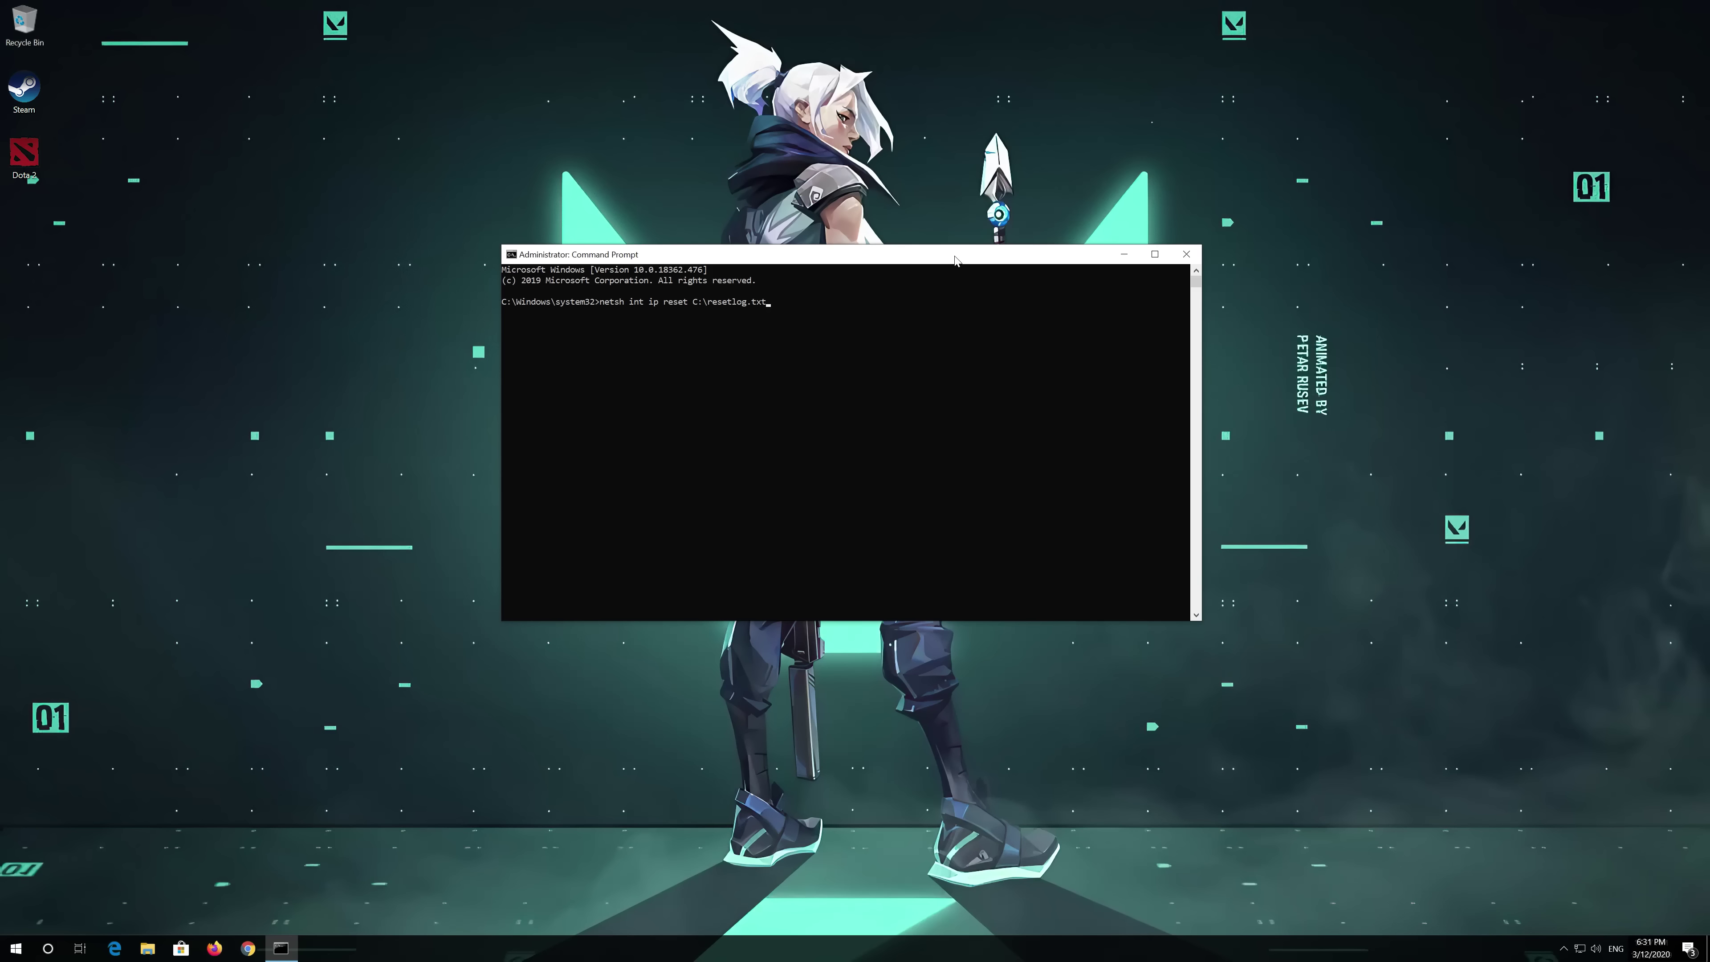
key(Return)
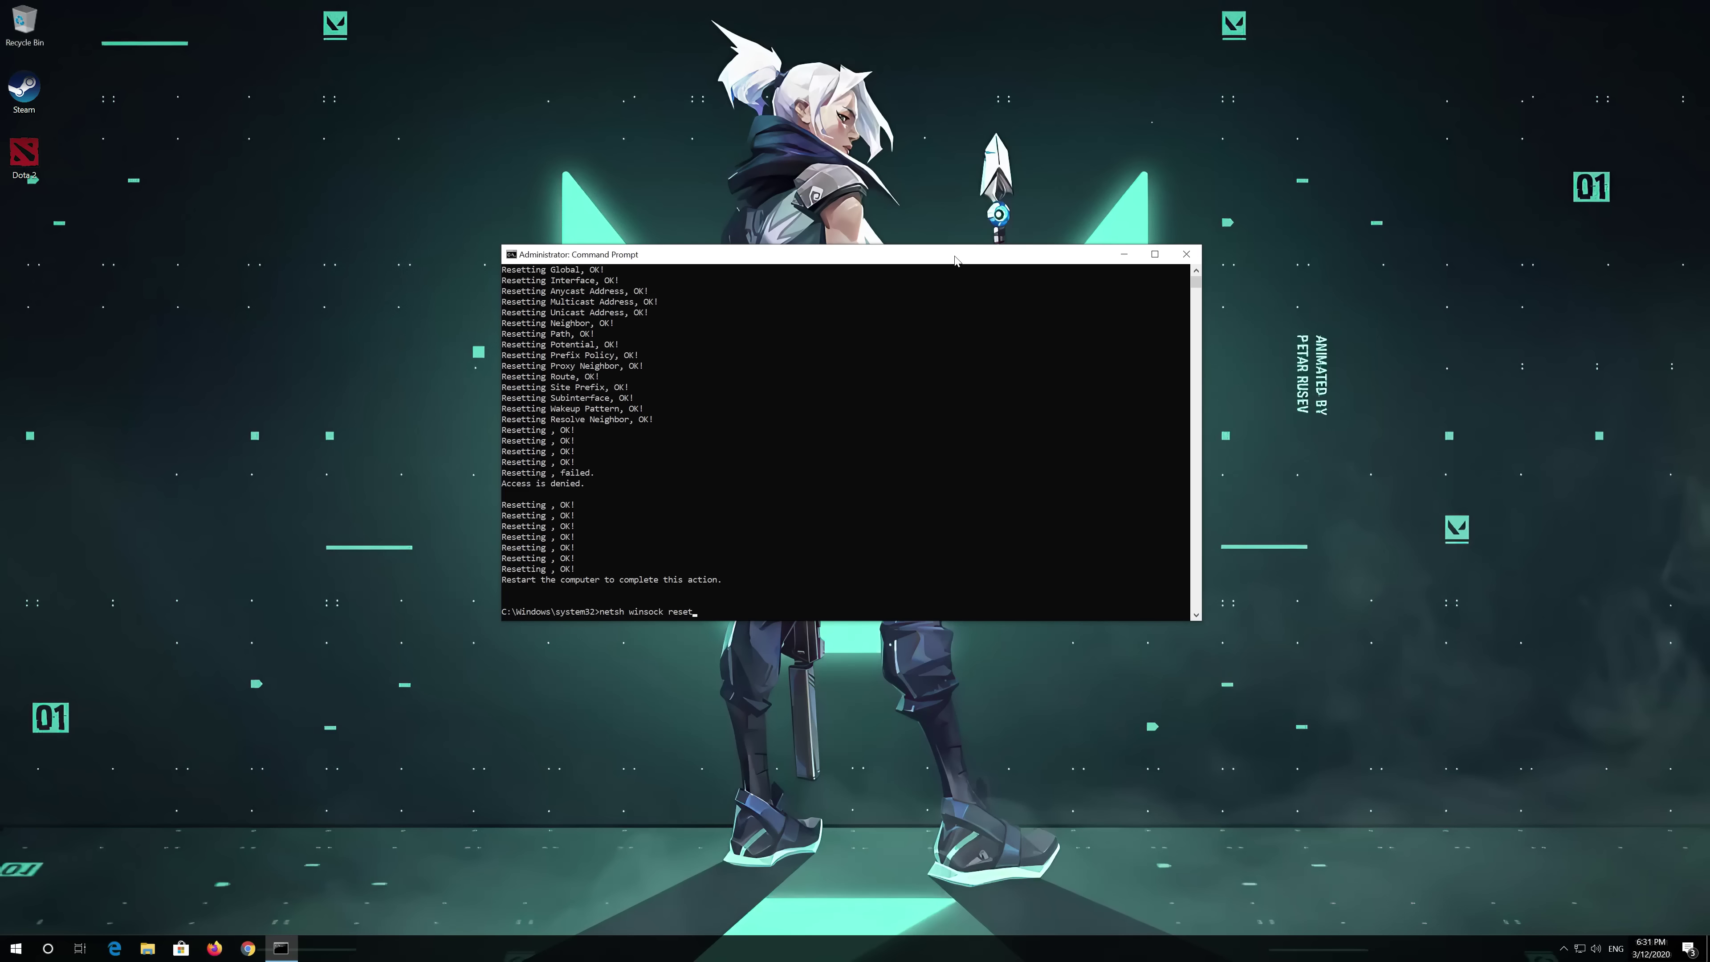
key(Return)
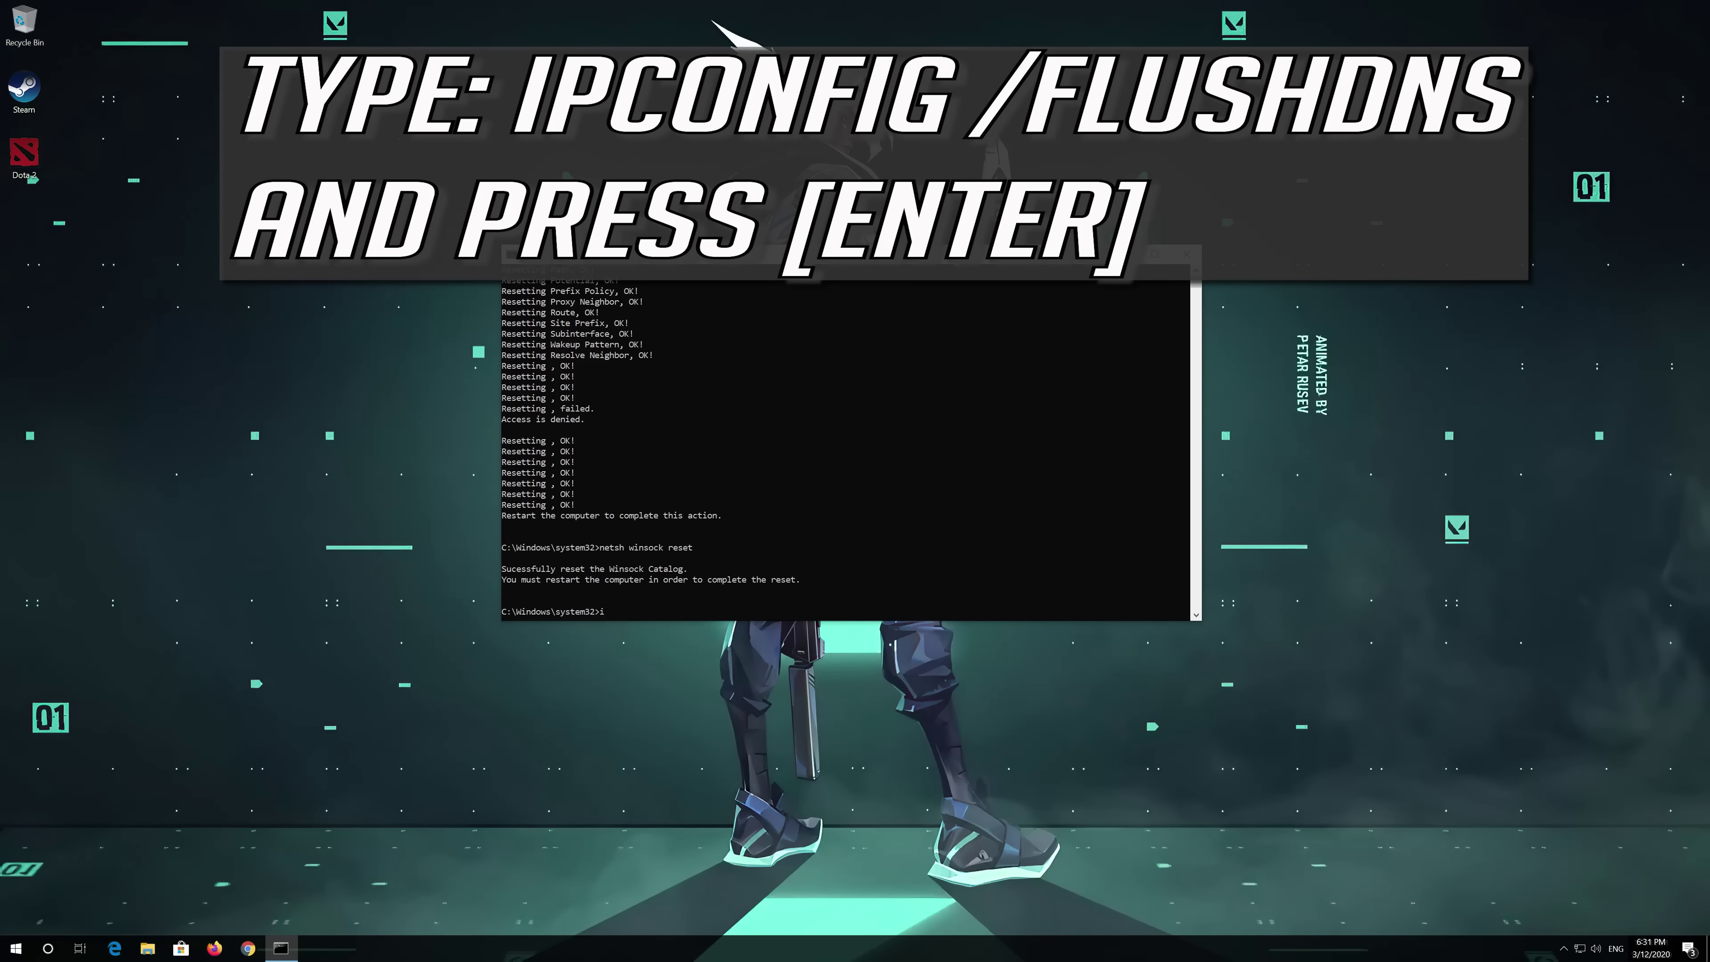
Flush the DNS cache with ipconfig /flushdns and close Command Prompt with exit
text(ipconfig /flushdns)
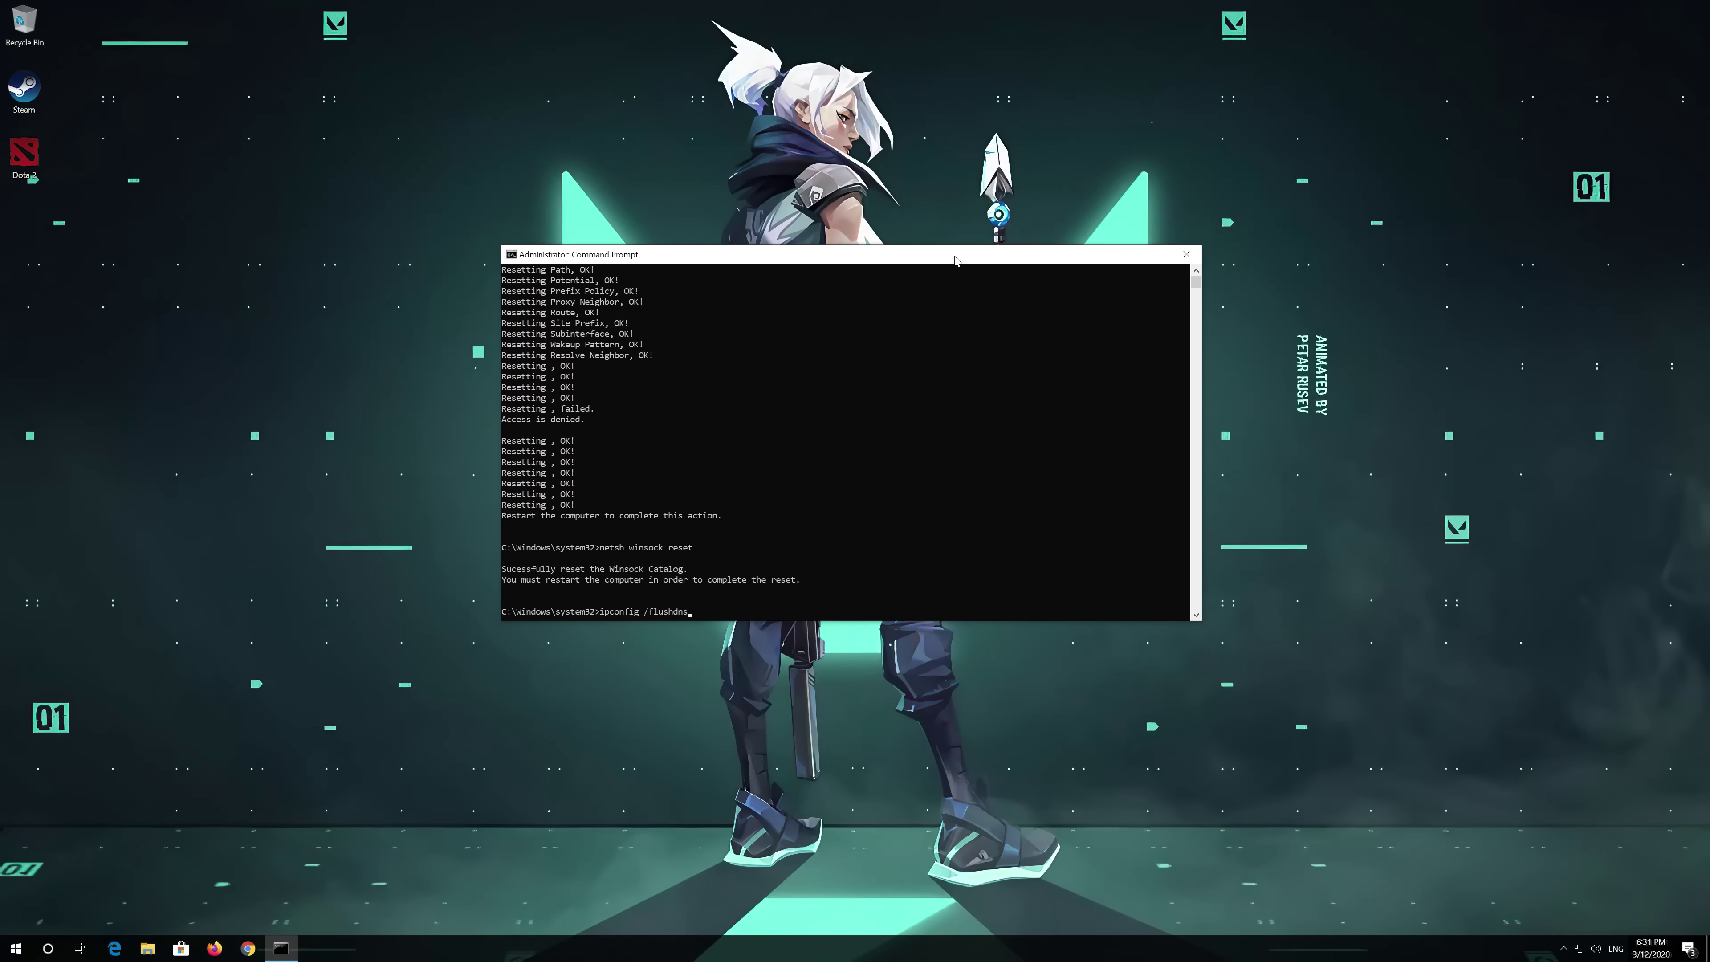
key(Return)
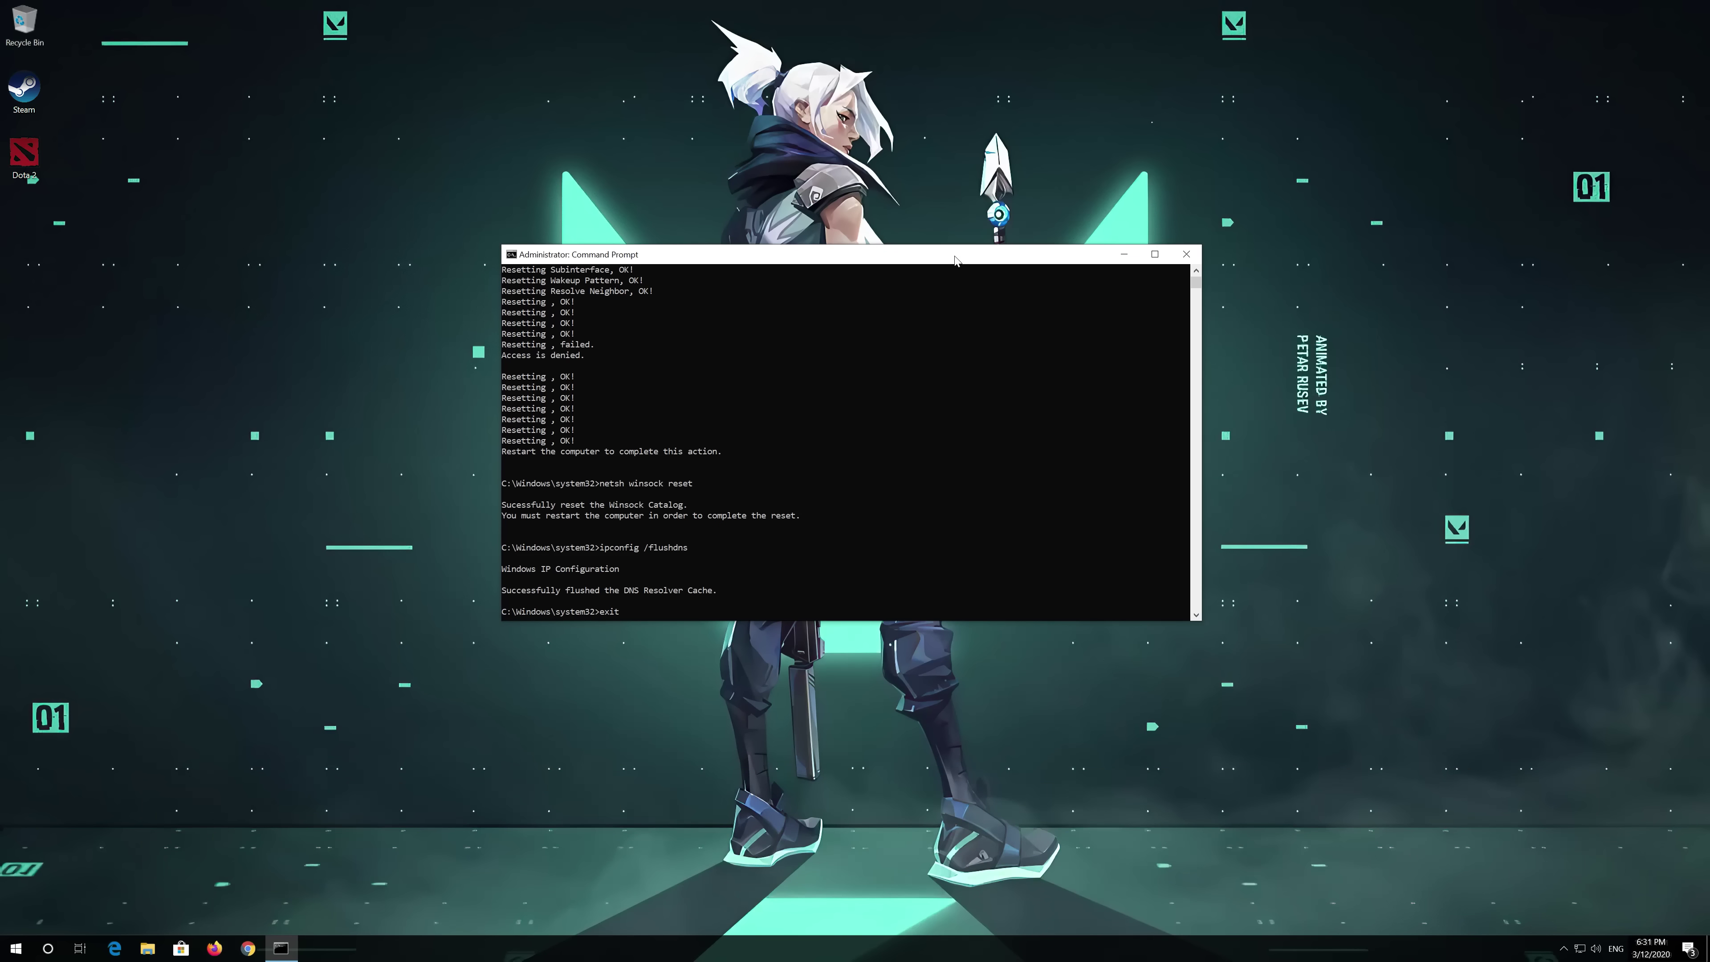
key(Return)
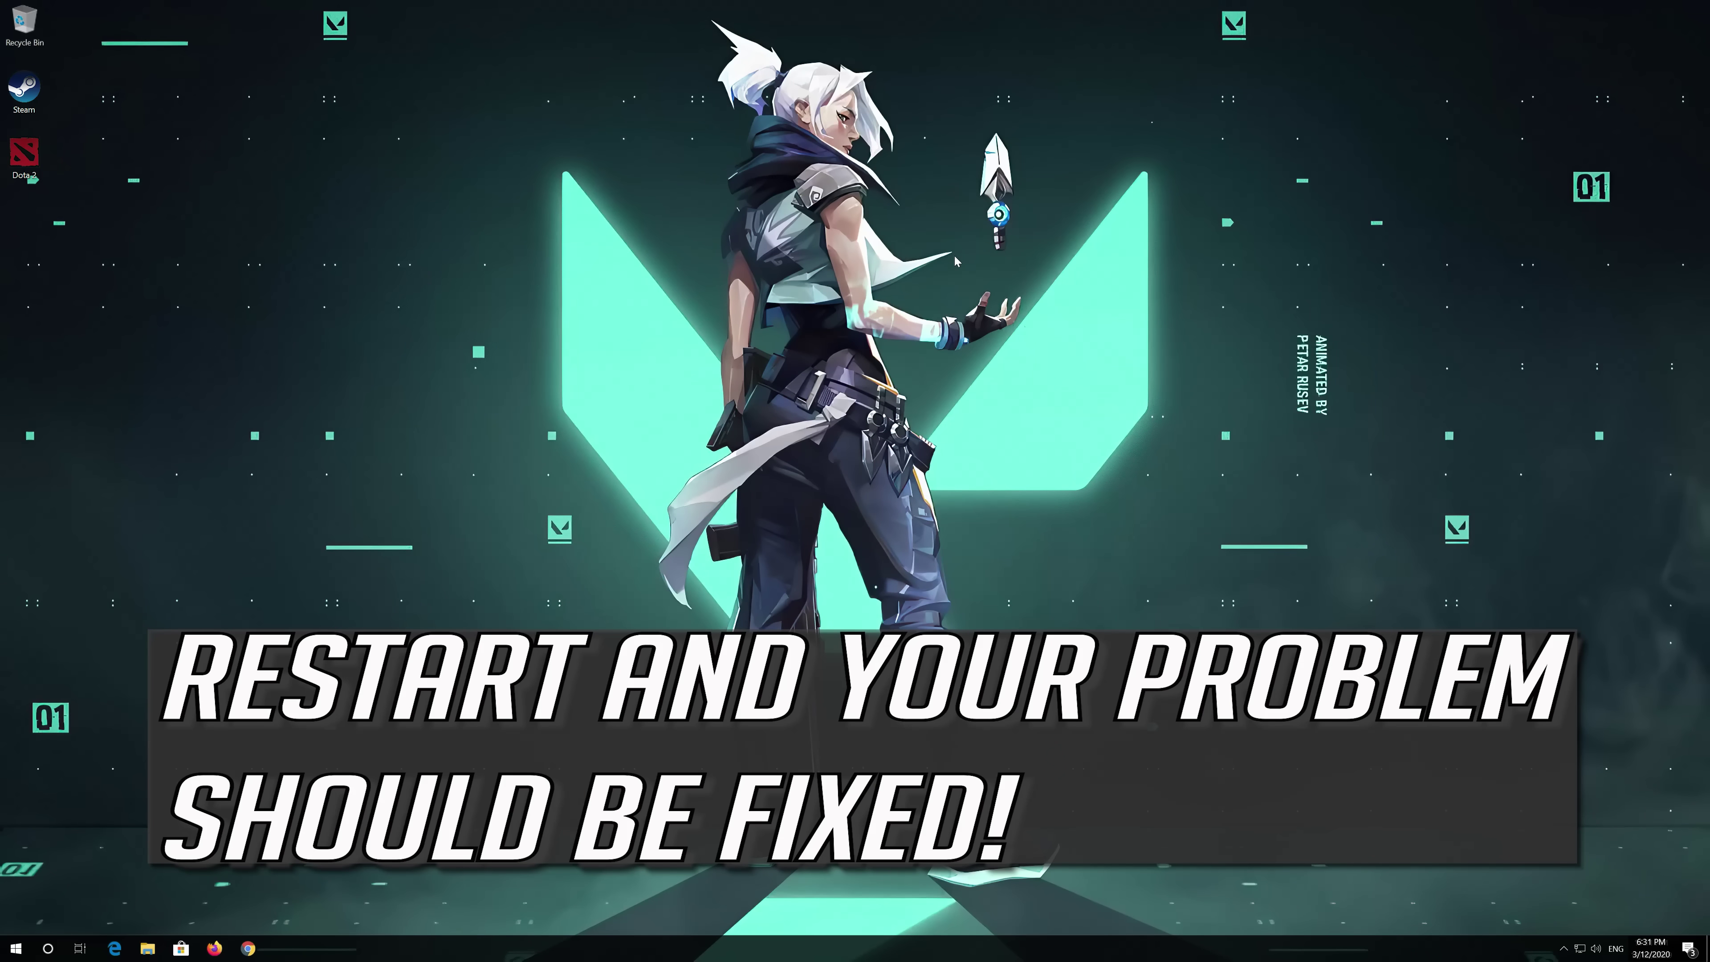
Restart the computer to complete the network resets
click(16, 949)
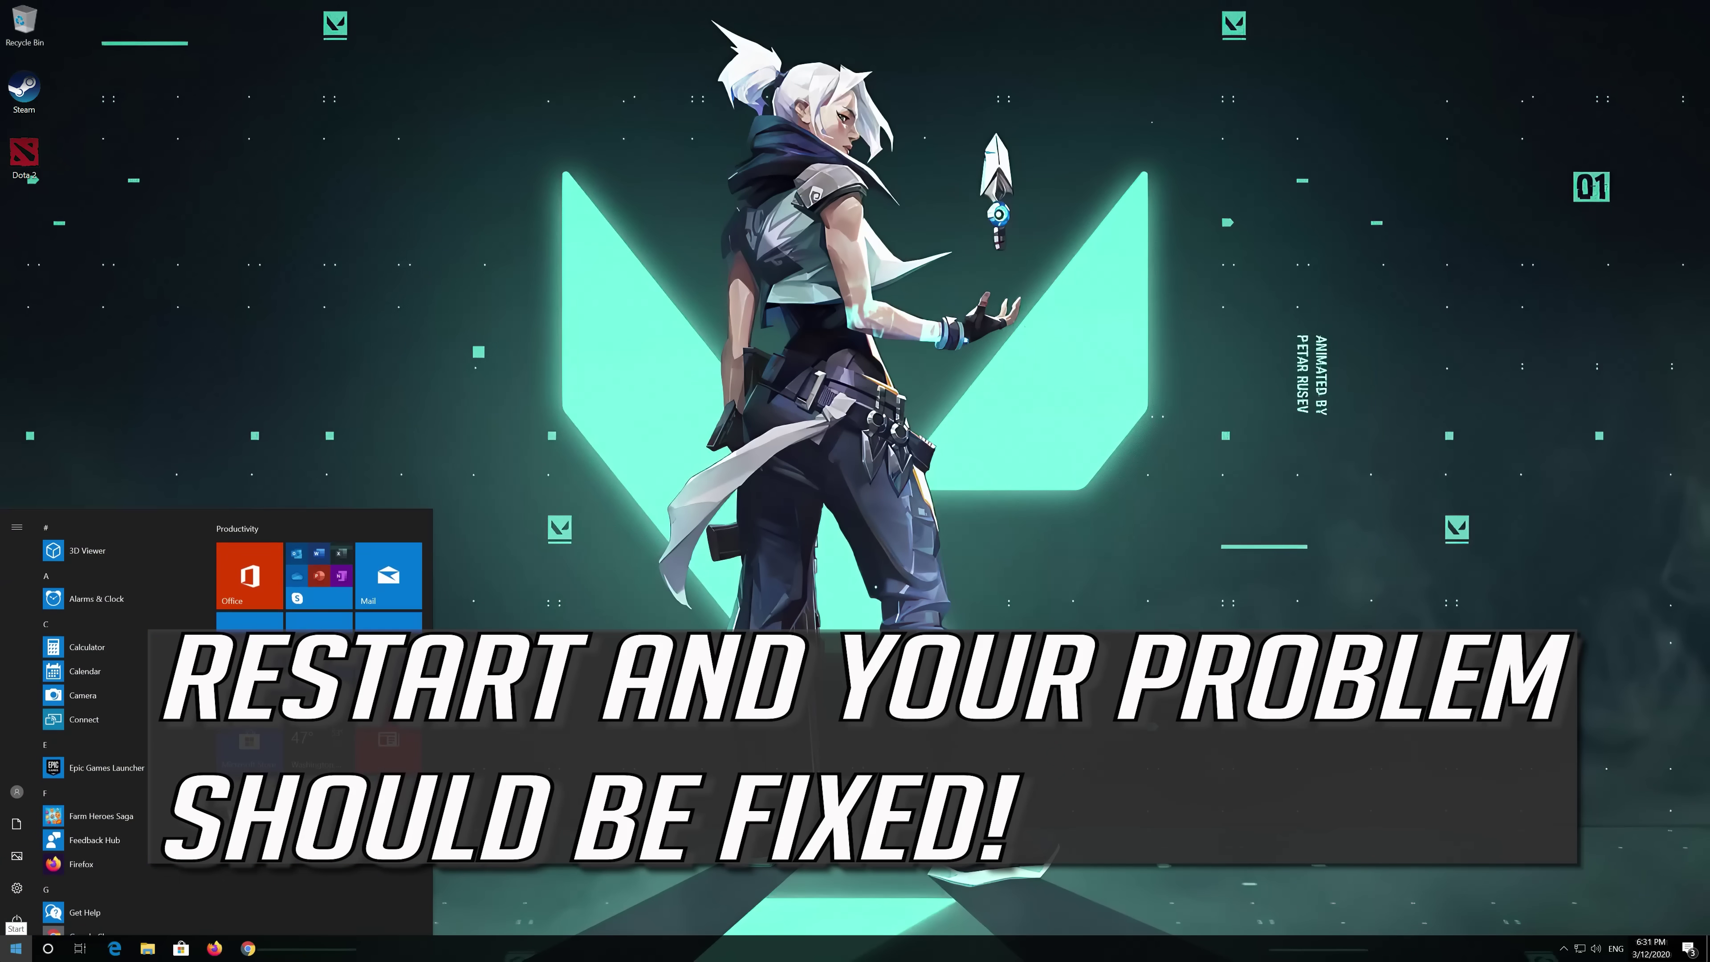
click(11, 925)
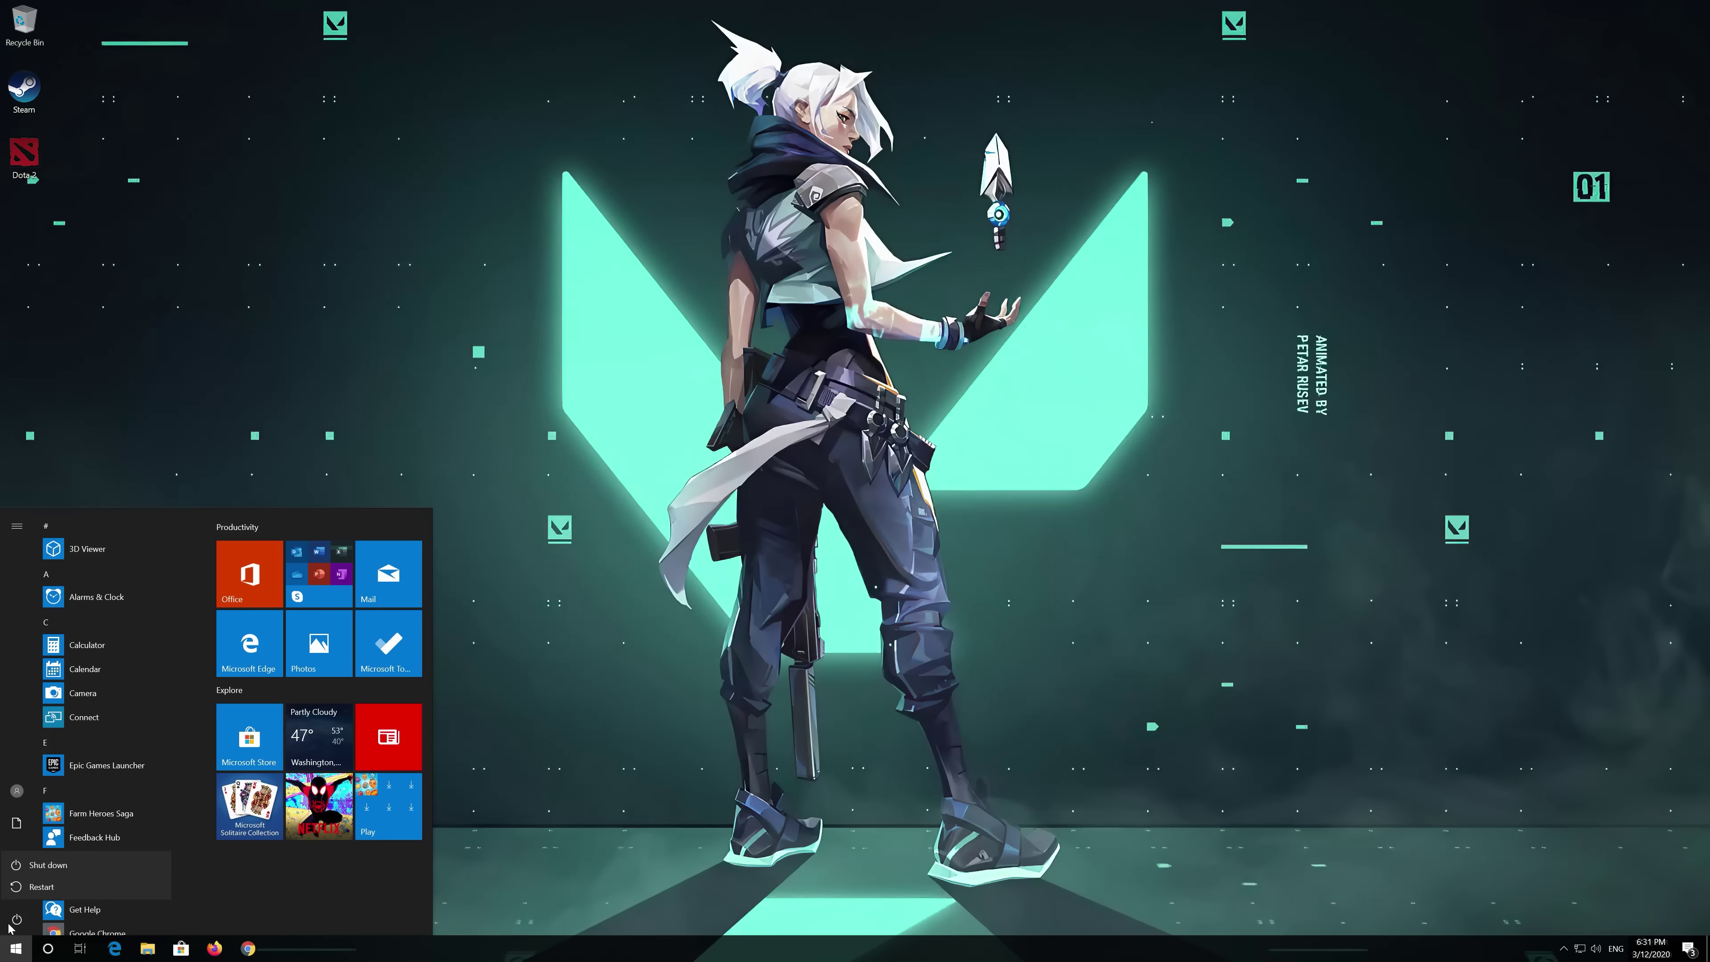
click(43, 885)
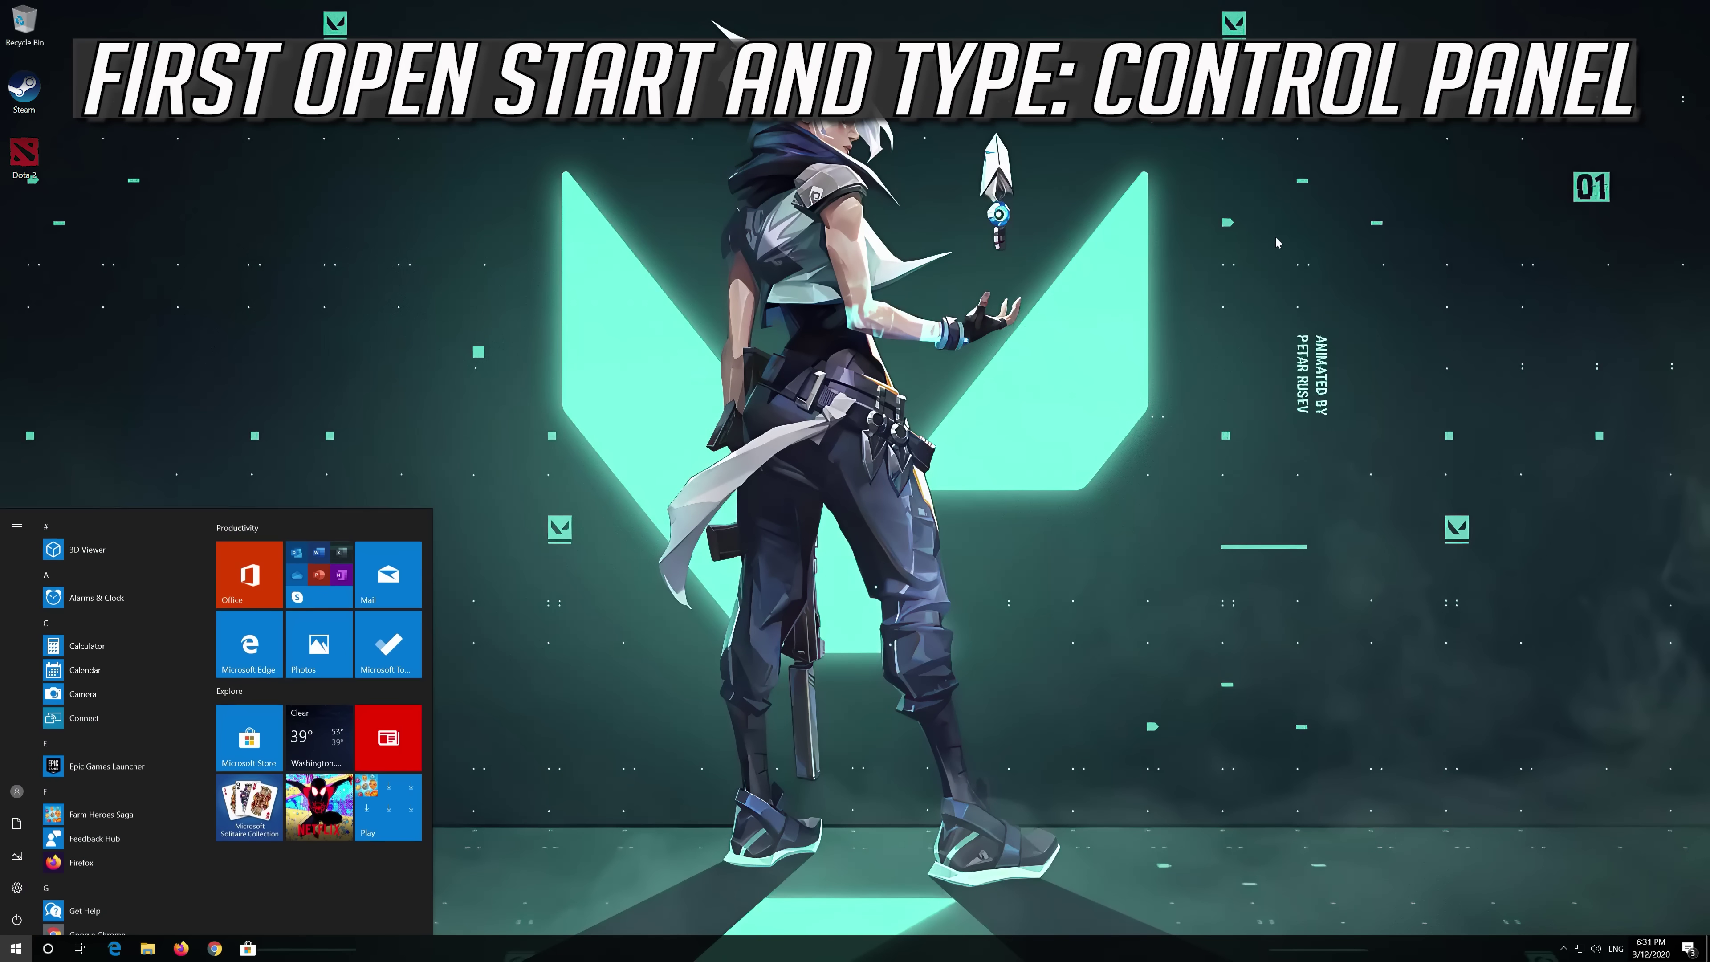
Open Control Panel and go through Network and Sharing Center to the network adapter settings
key(Escape)
key(super)
text(control panel)
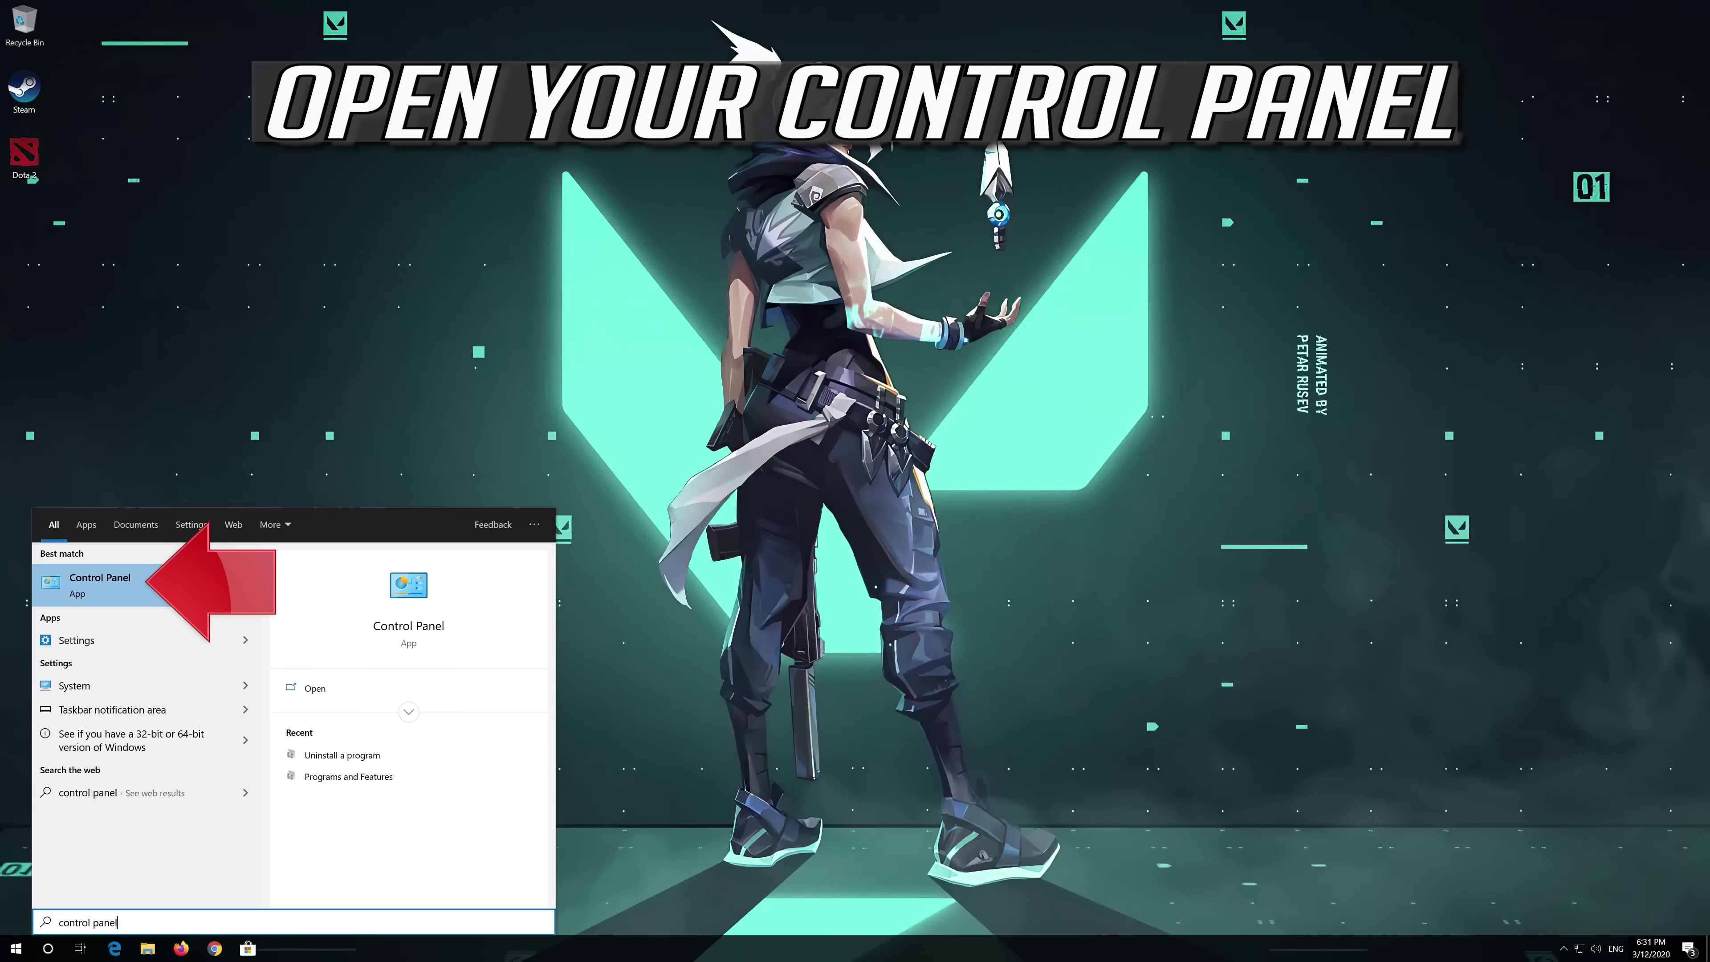
click(158, 584)
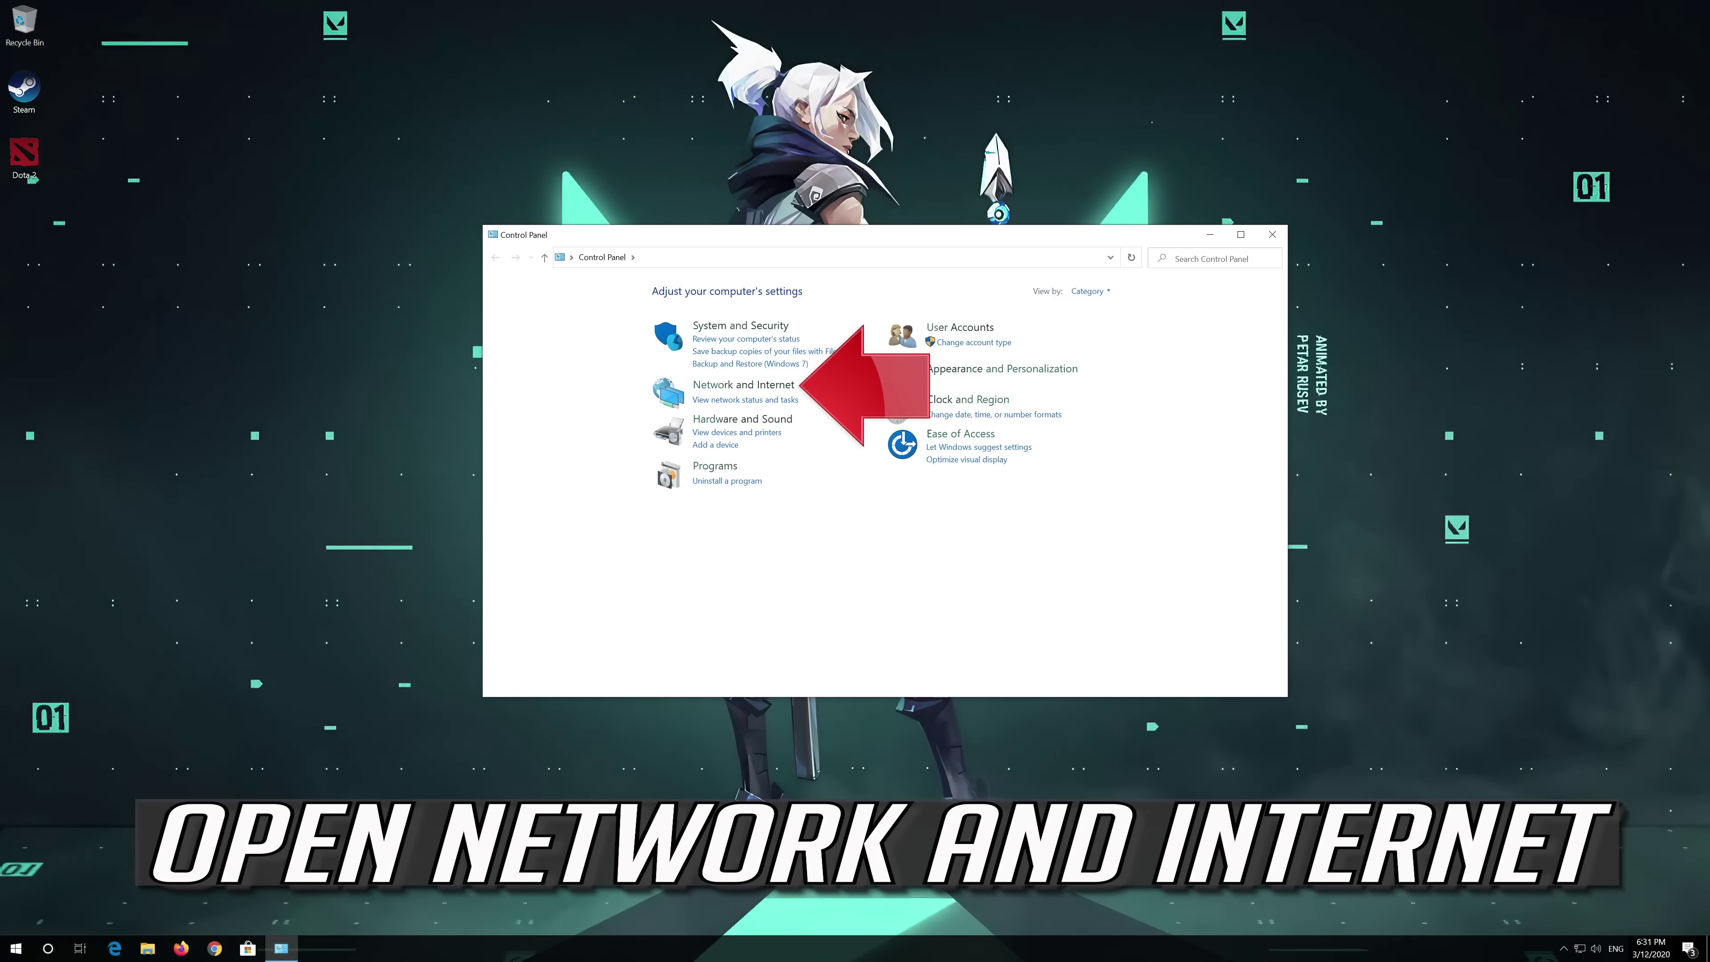
click(739, 385)
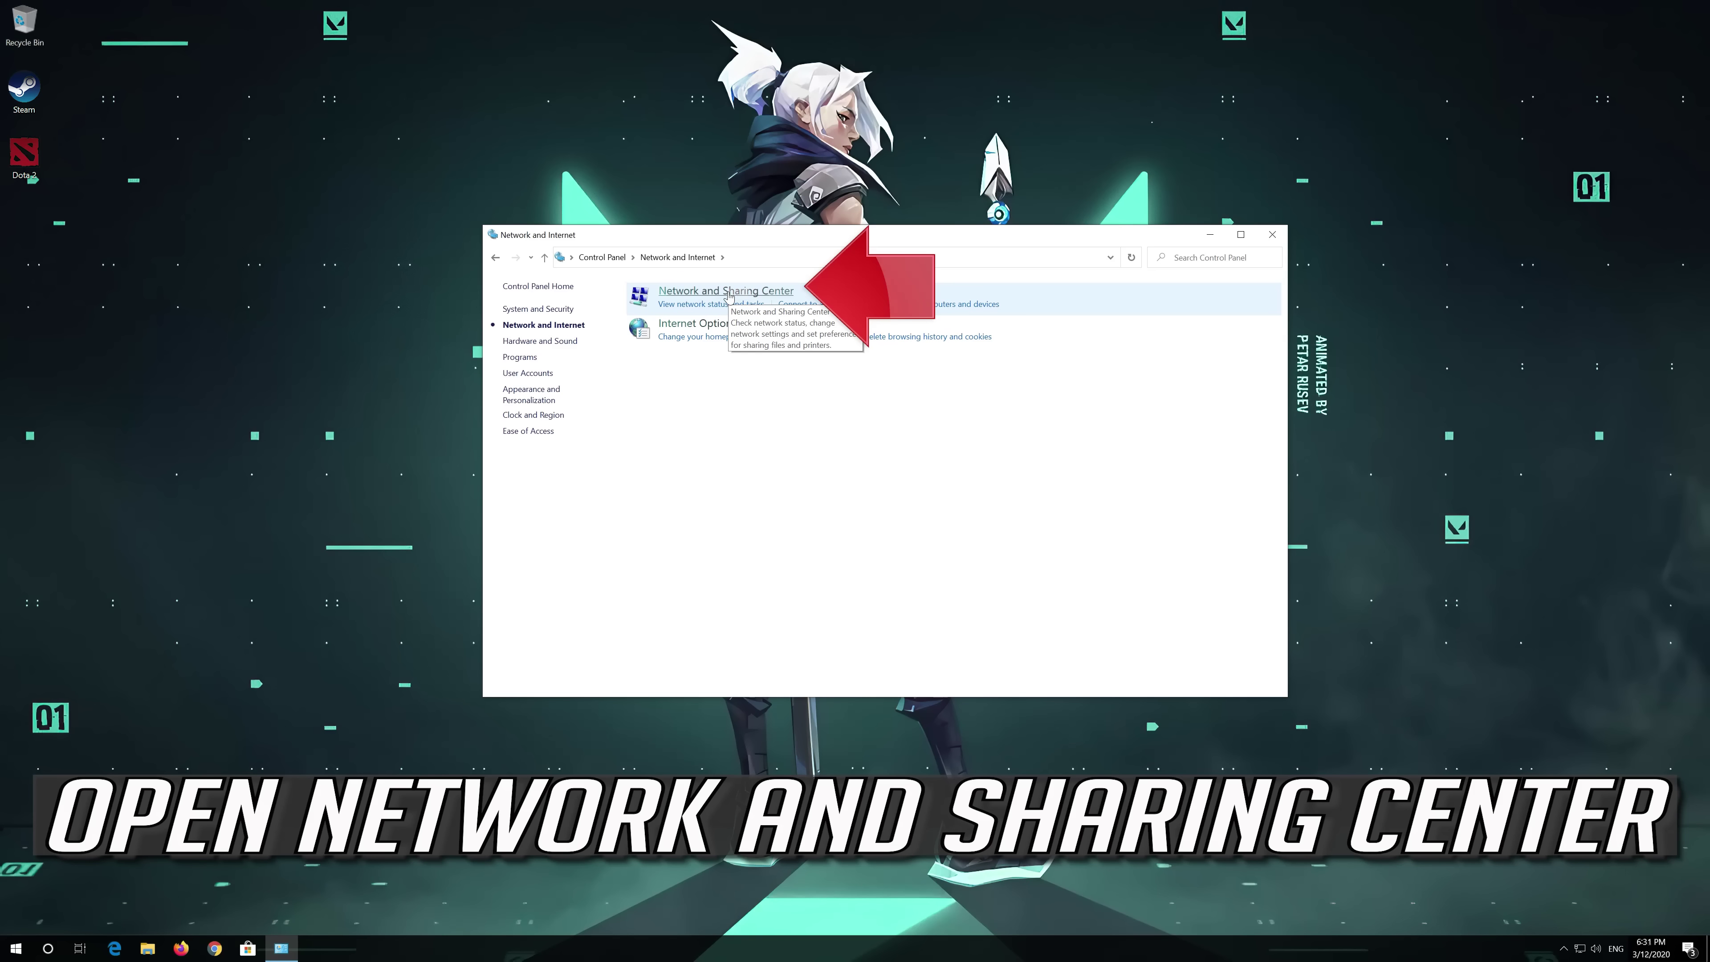
click(743, 297)
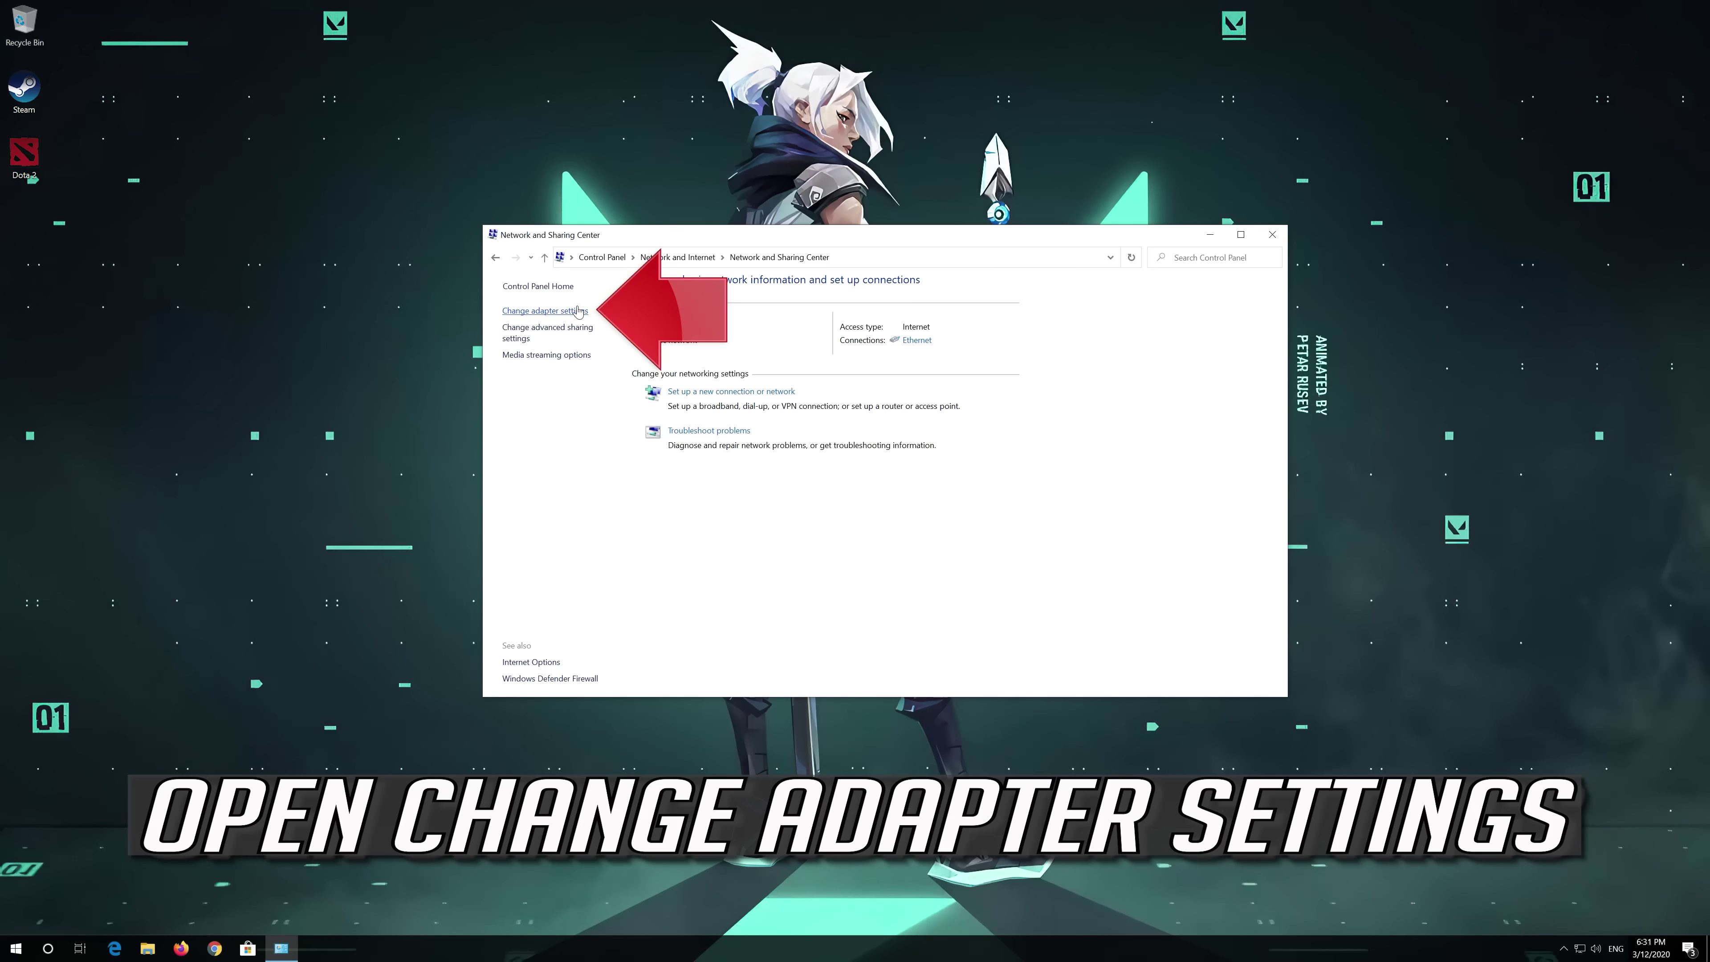
click(546, 310)
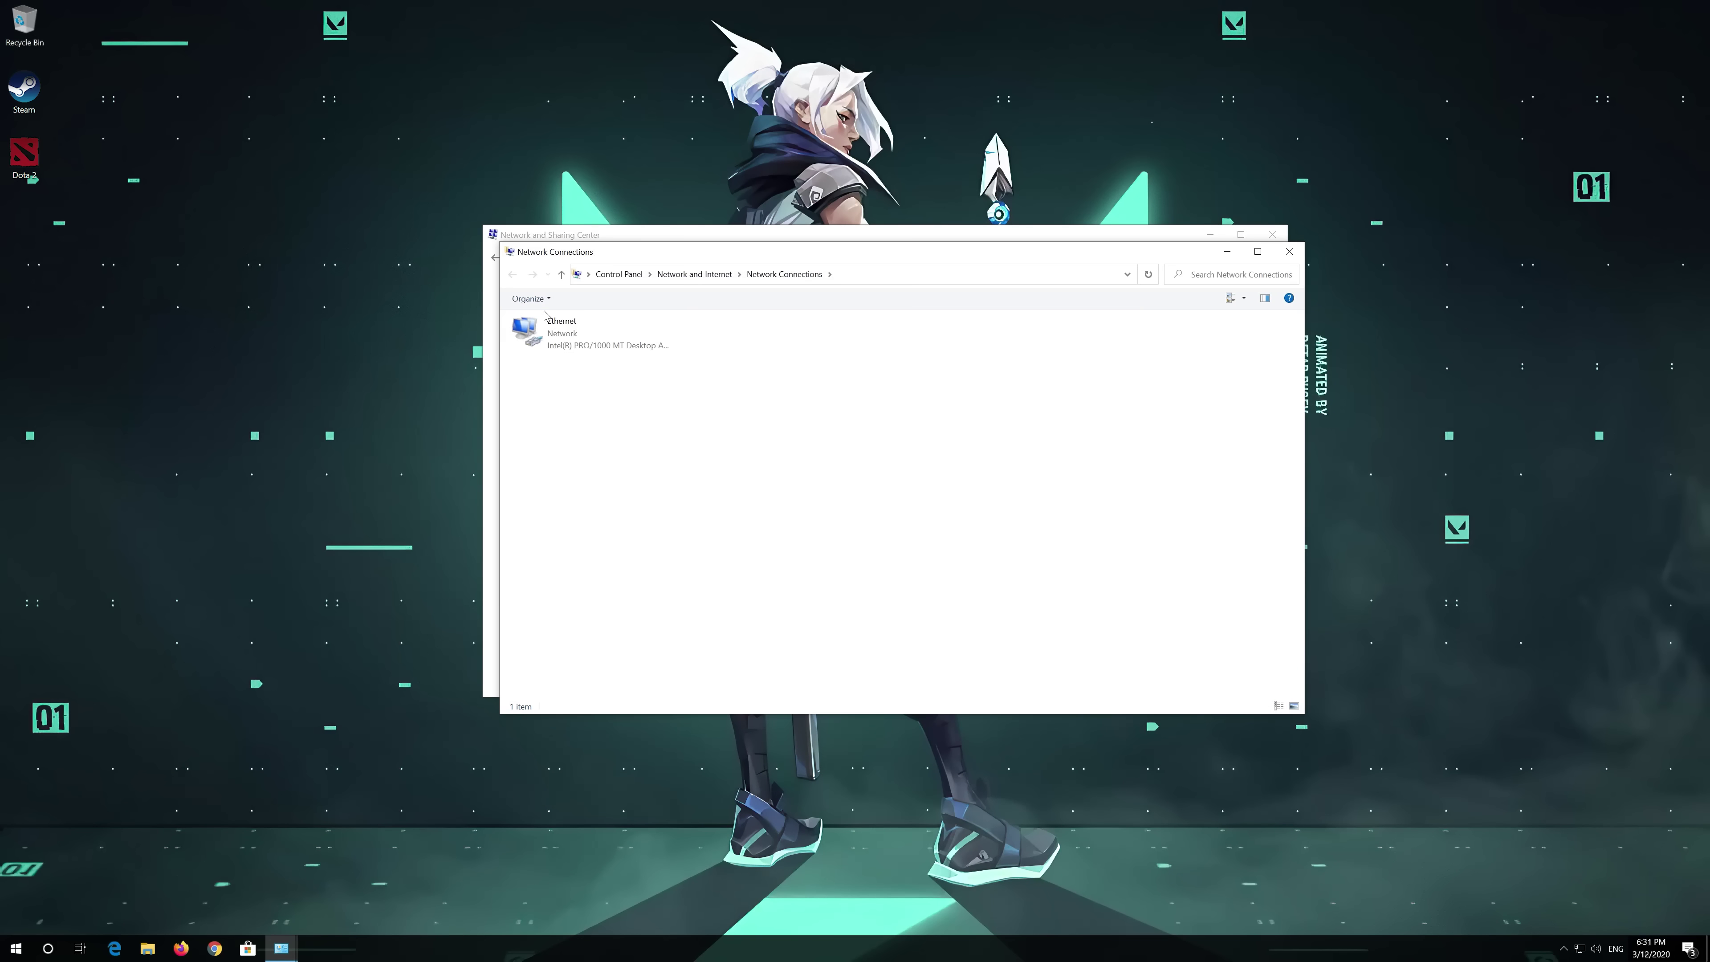
Open the Internet Protocol Version 4 (TCP/IPv4) properties of the Ethernet adapter
click(556, 327)
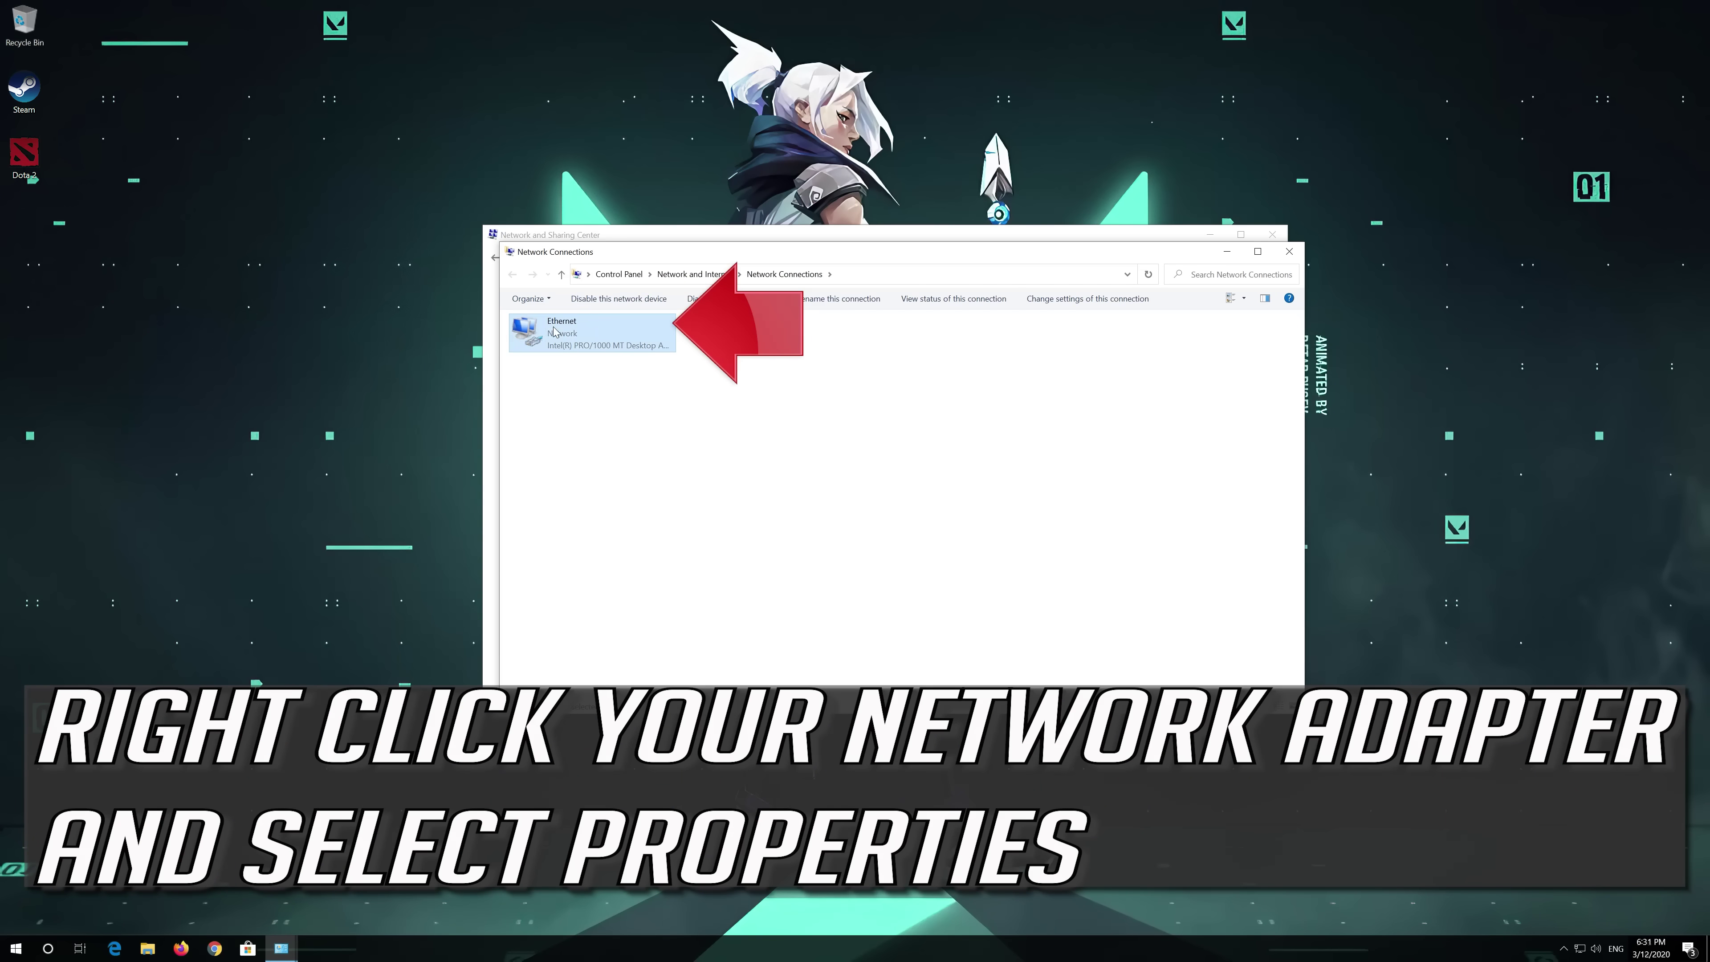
right_click(590, 331)
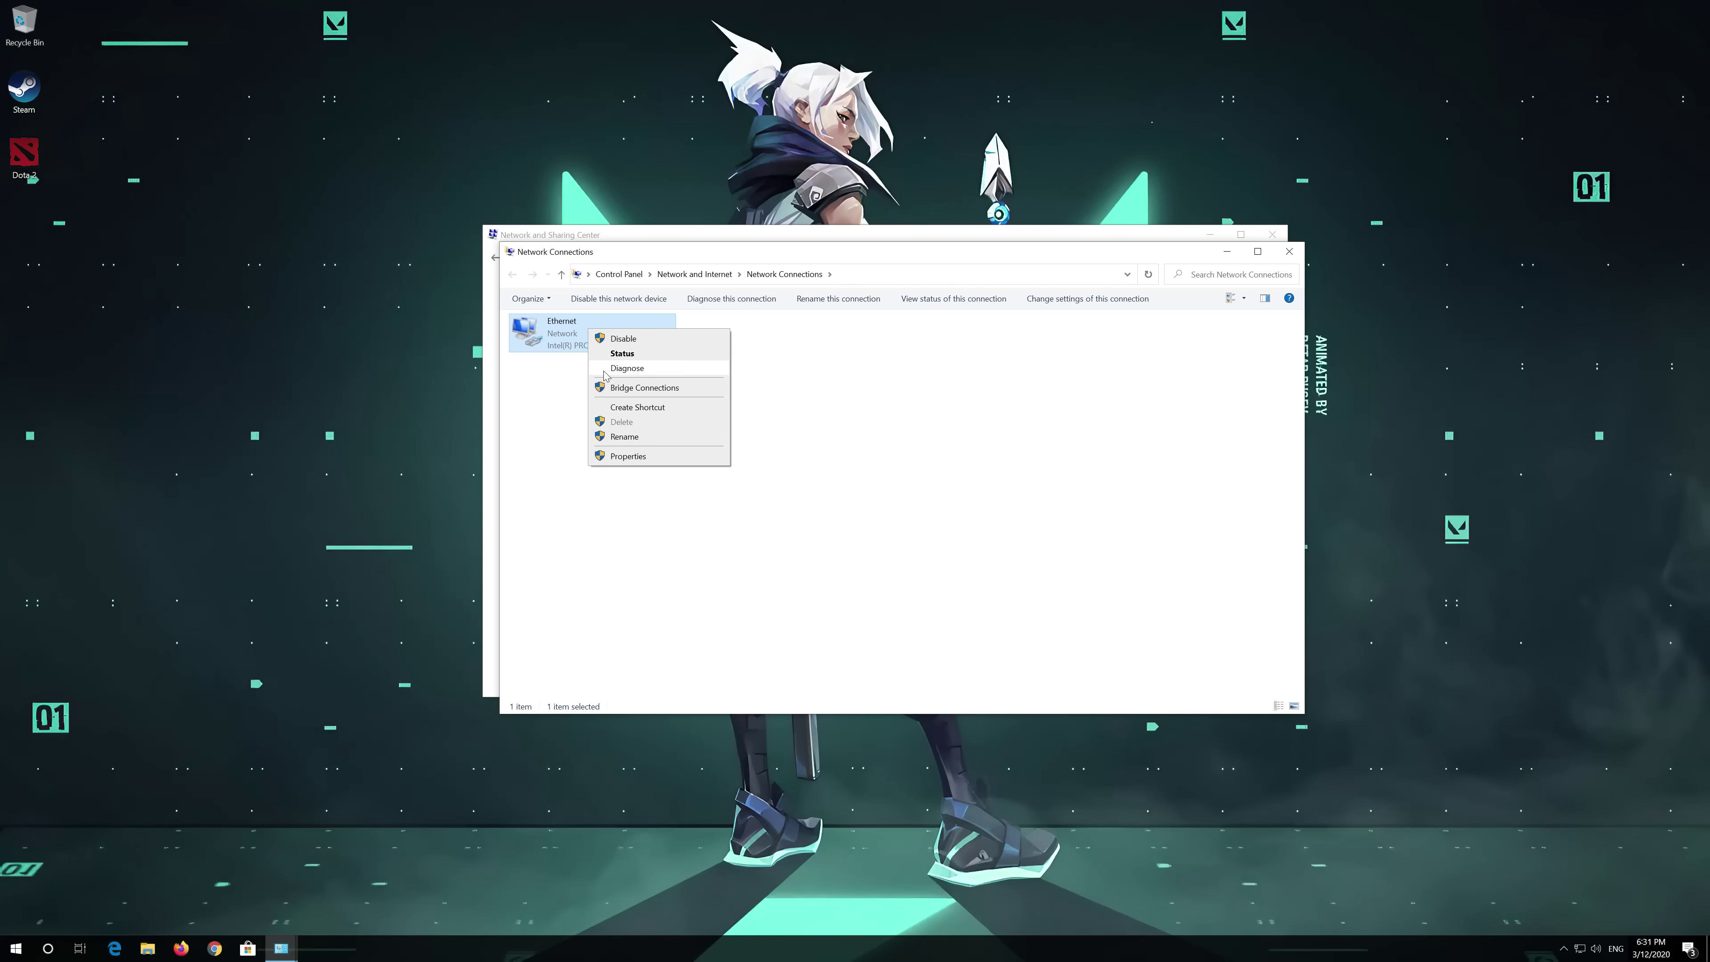
click(642, 457)
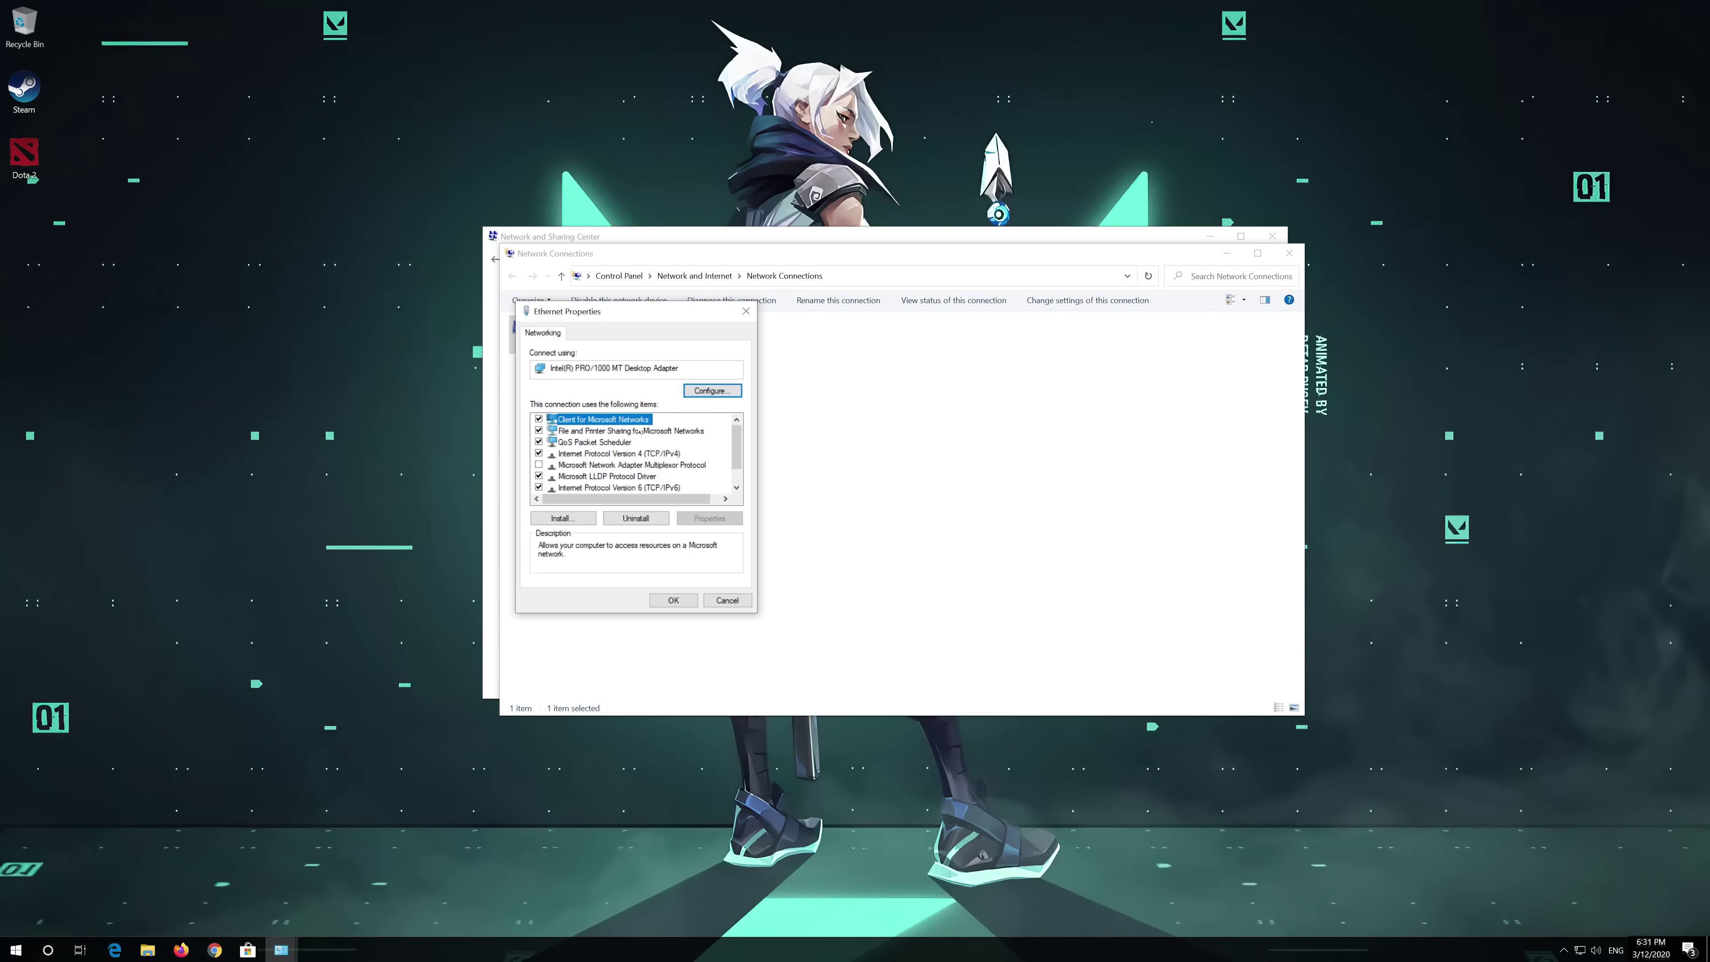
drag(636, 320, 899, 327)
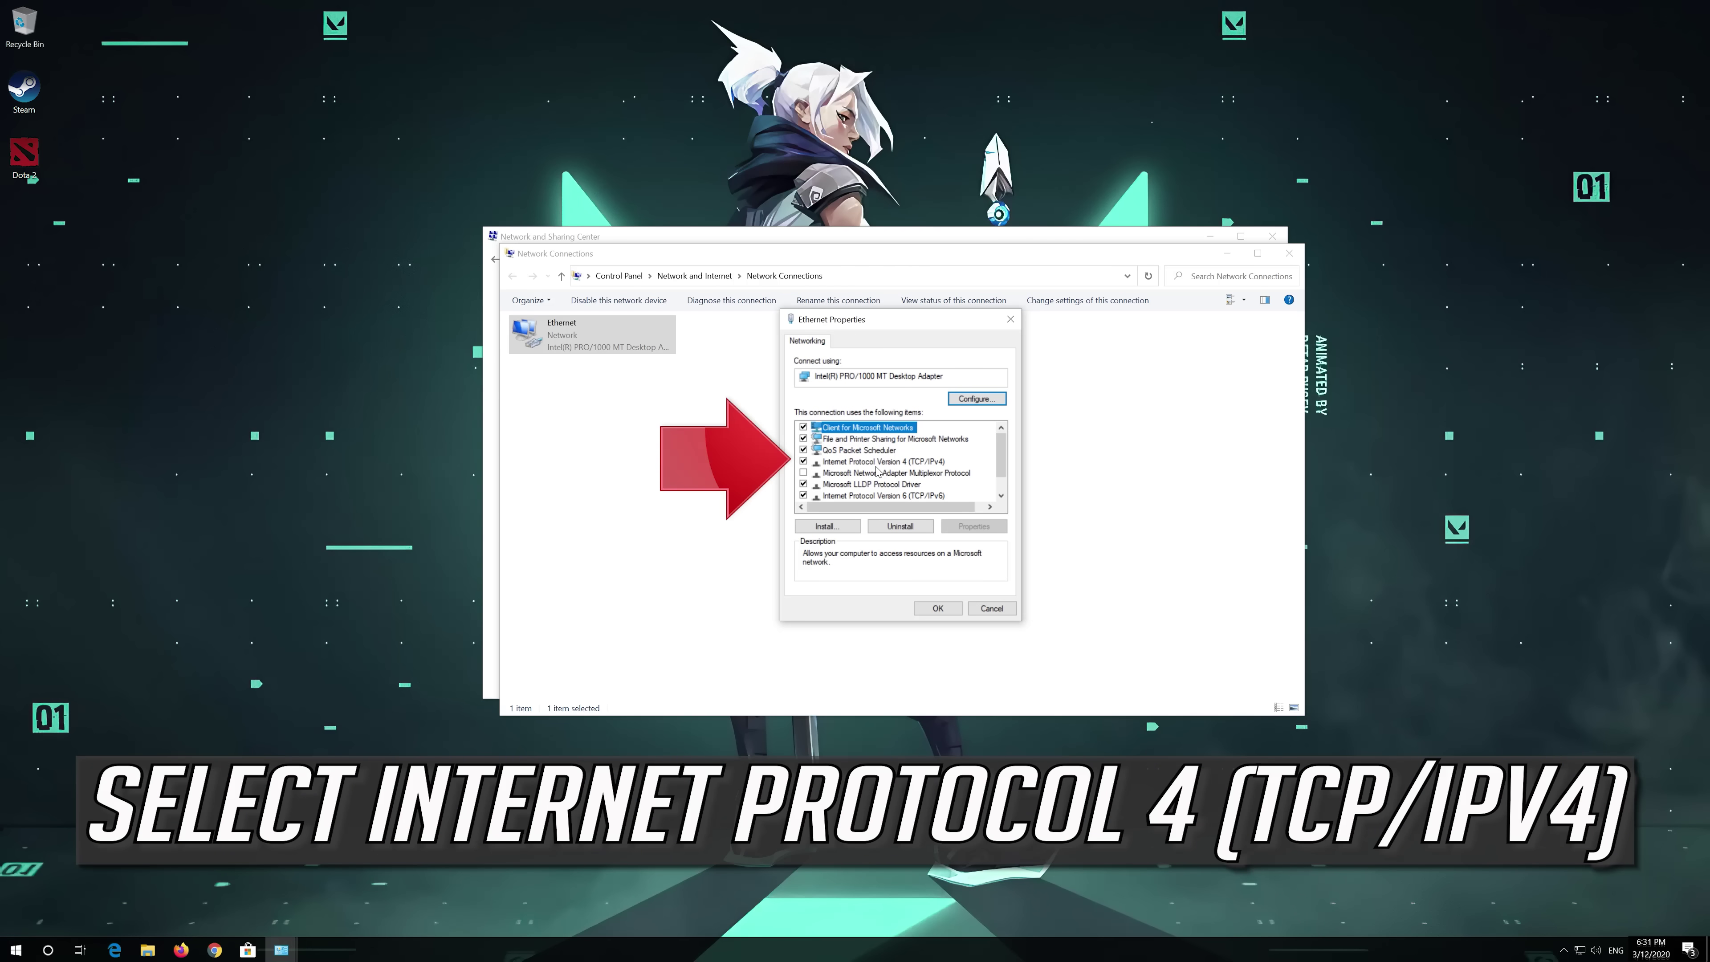
click(919, 462)
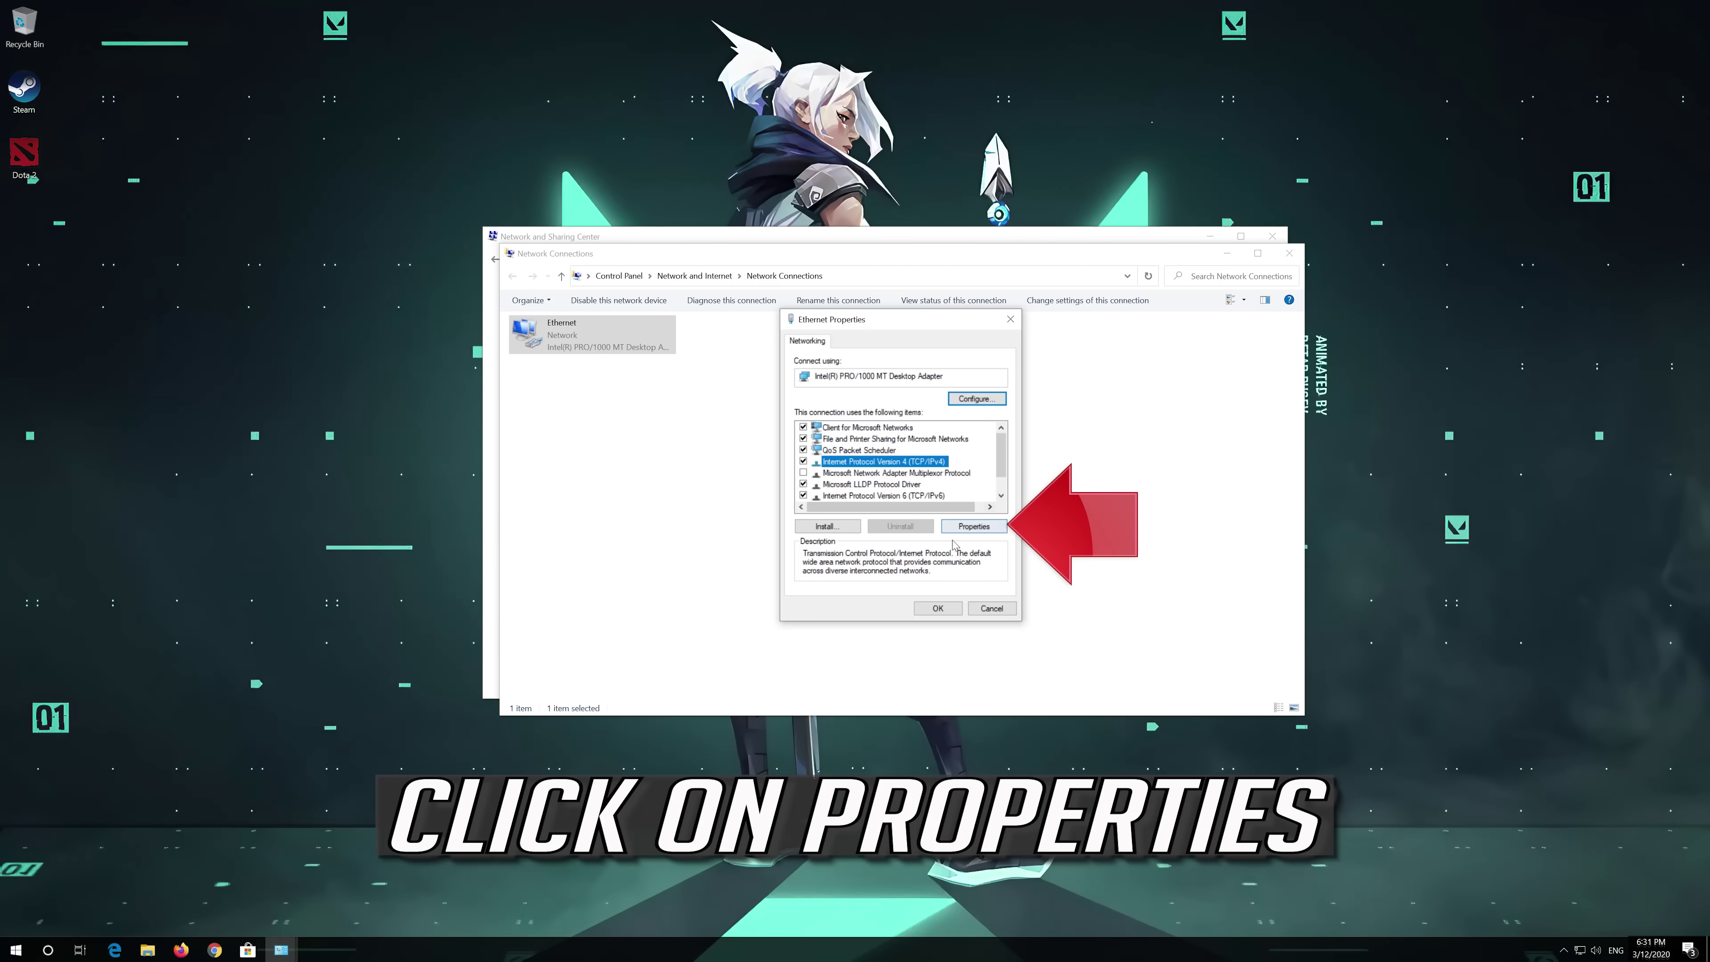
click(974, 526)
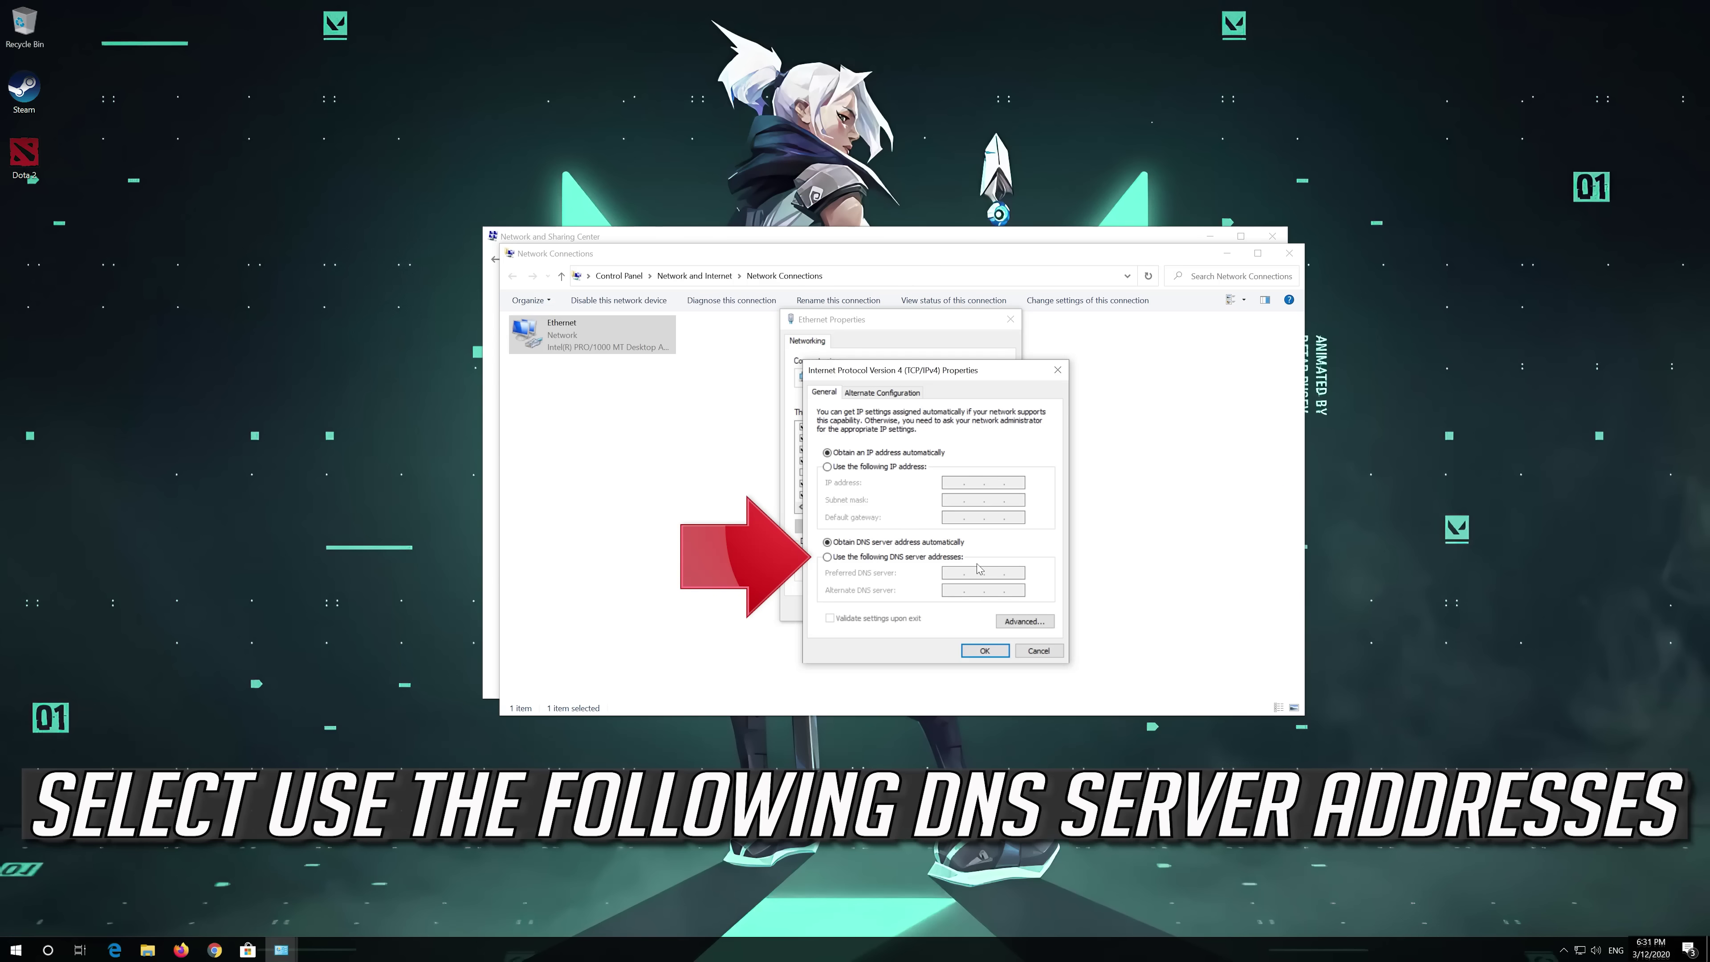
Set the preferred DNS server to 1.1.1.1 and the alternate DNS server to 1.0.0.1, and accept the IPv4 settings
click(828, 557)
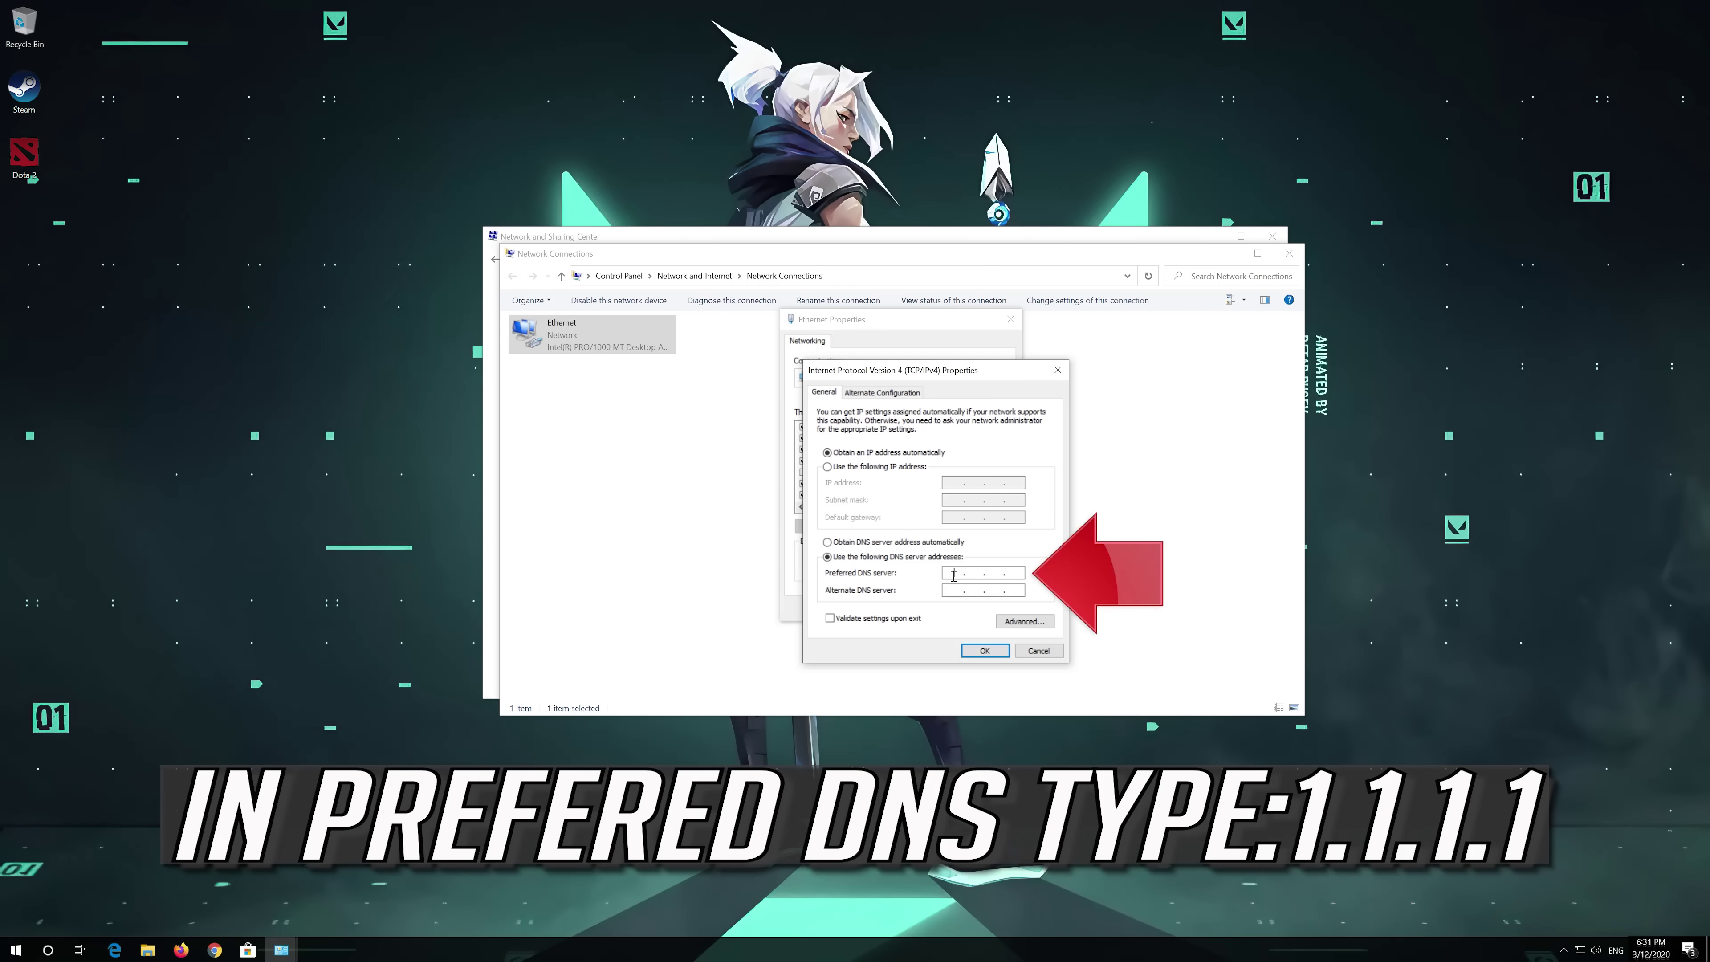
text(1.1.1.1)
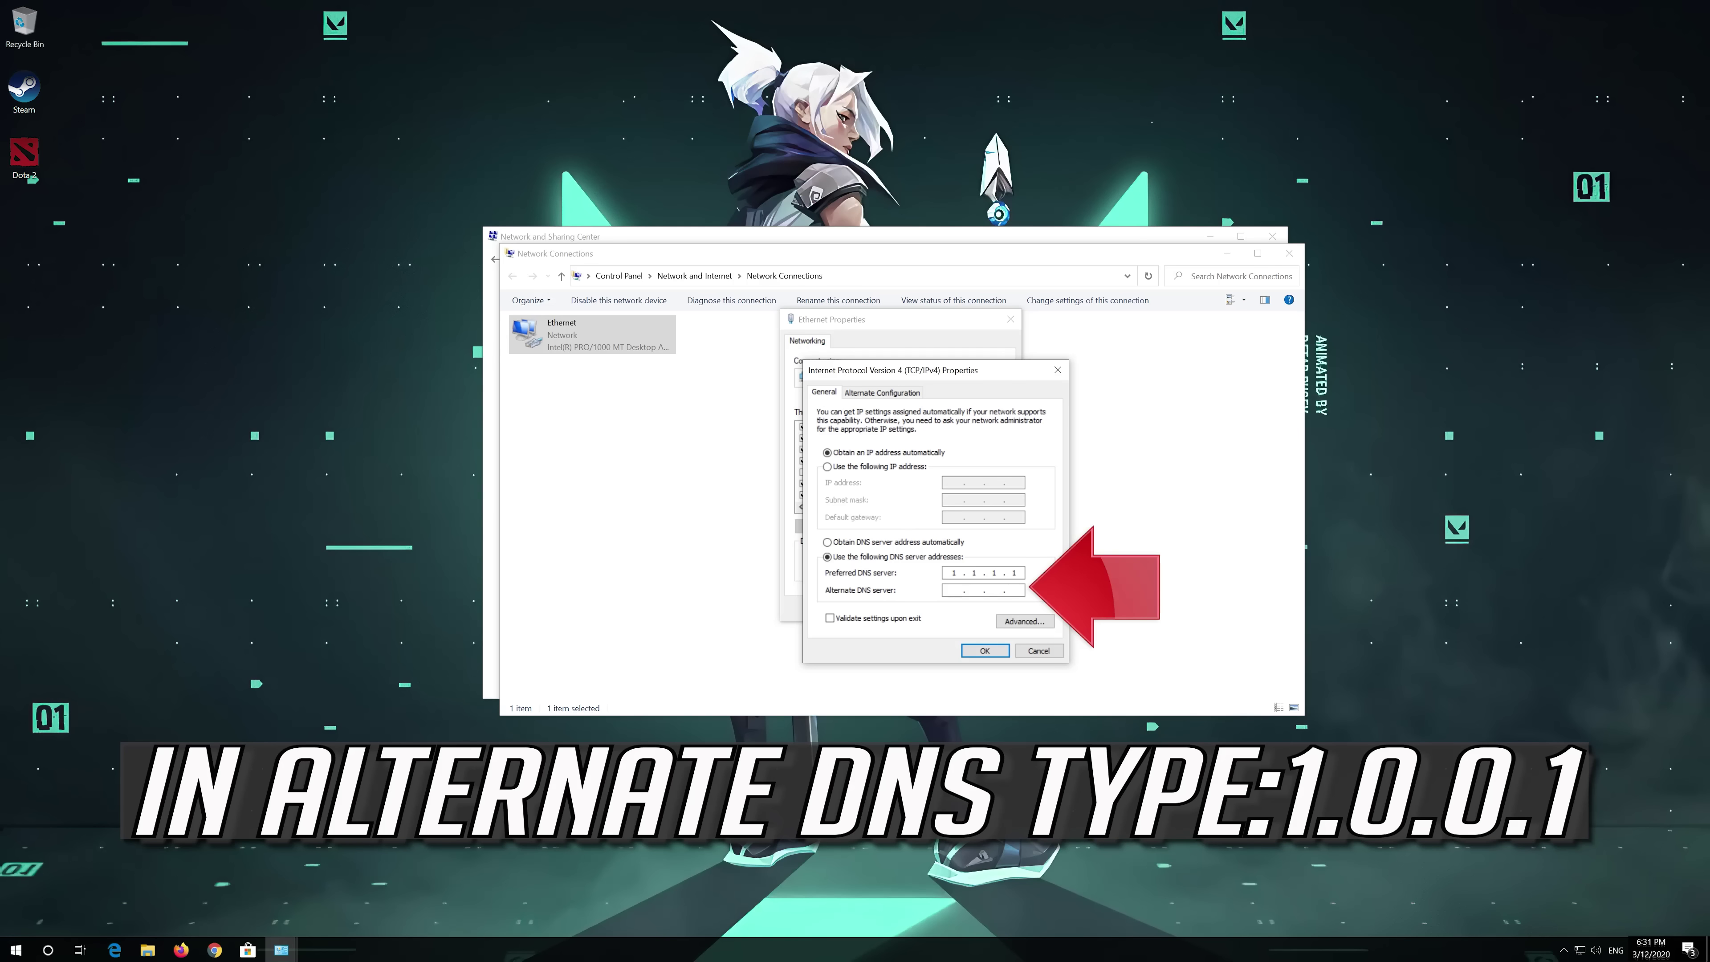
click(952, 588)
text(1.0.0.)
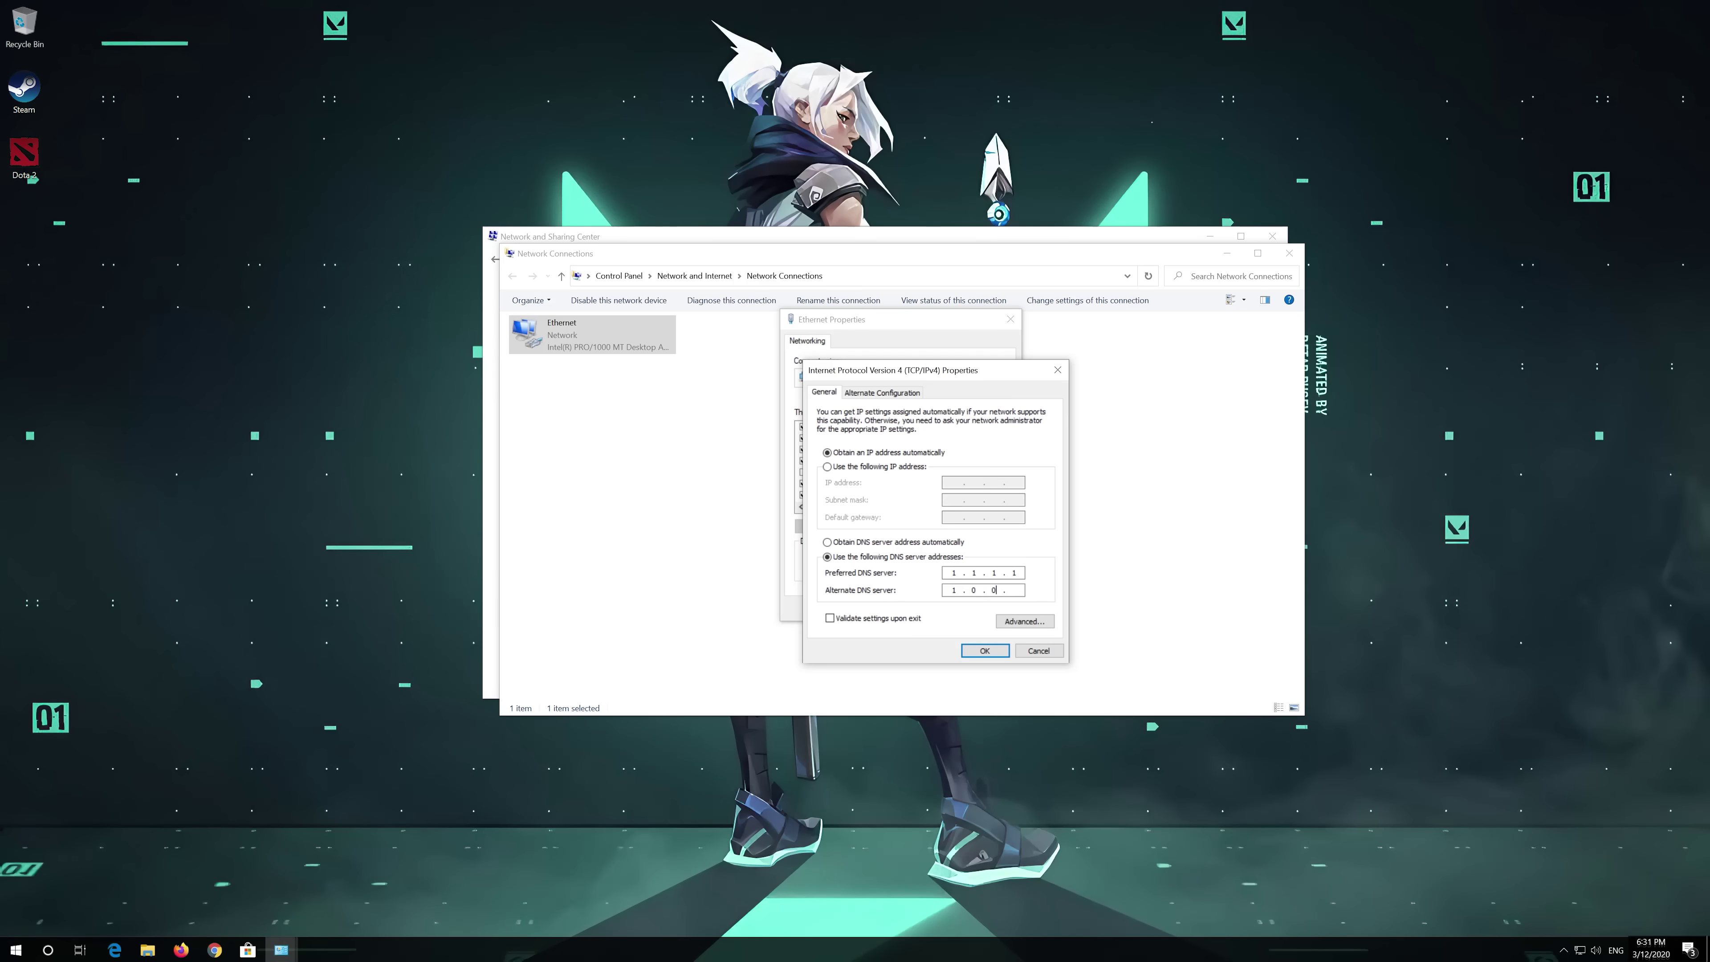
text(1)
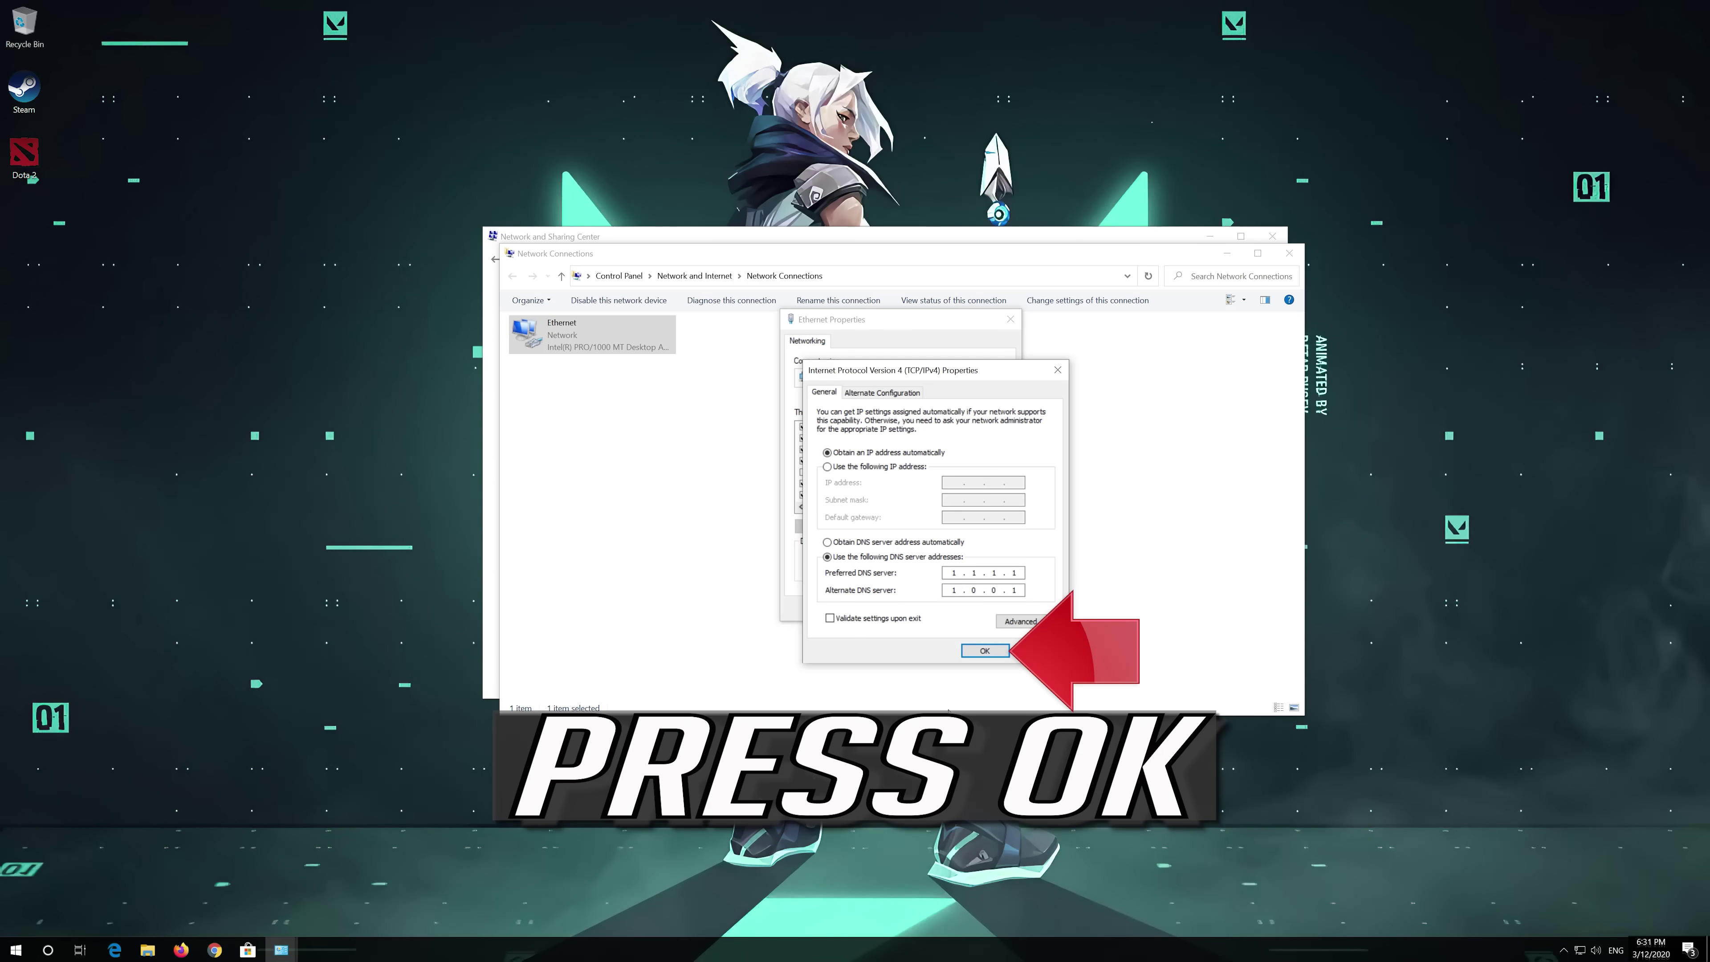
click(989, 651)
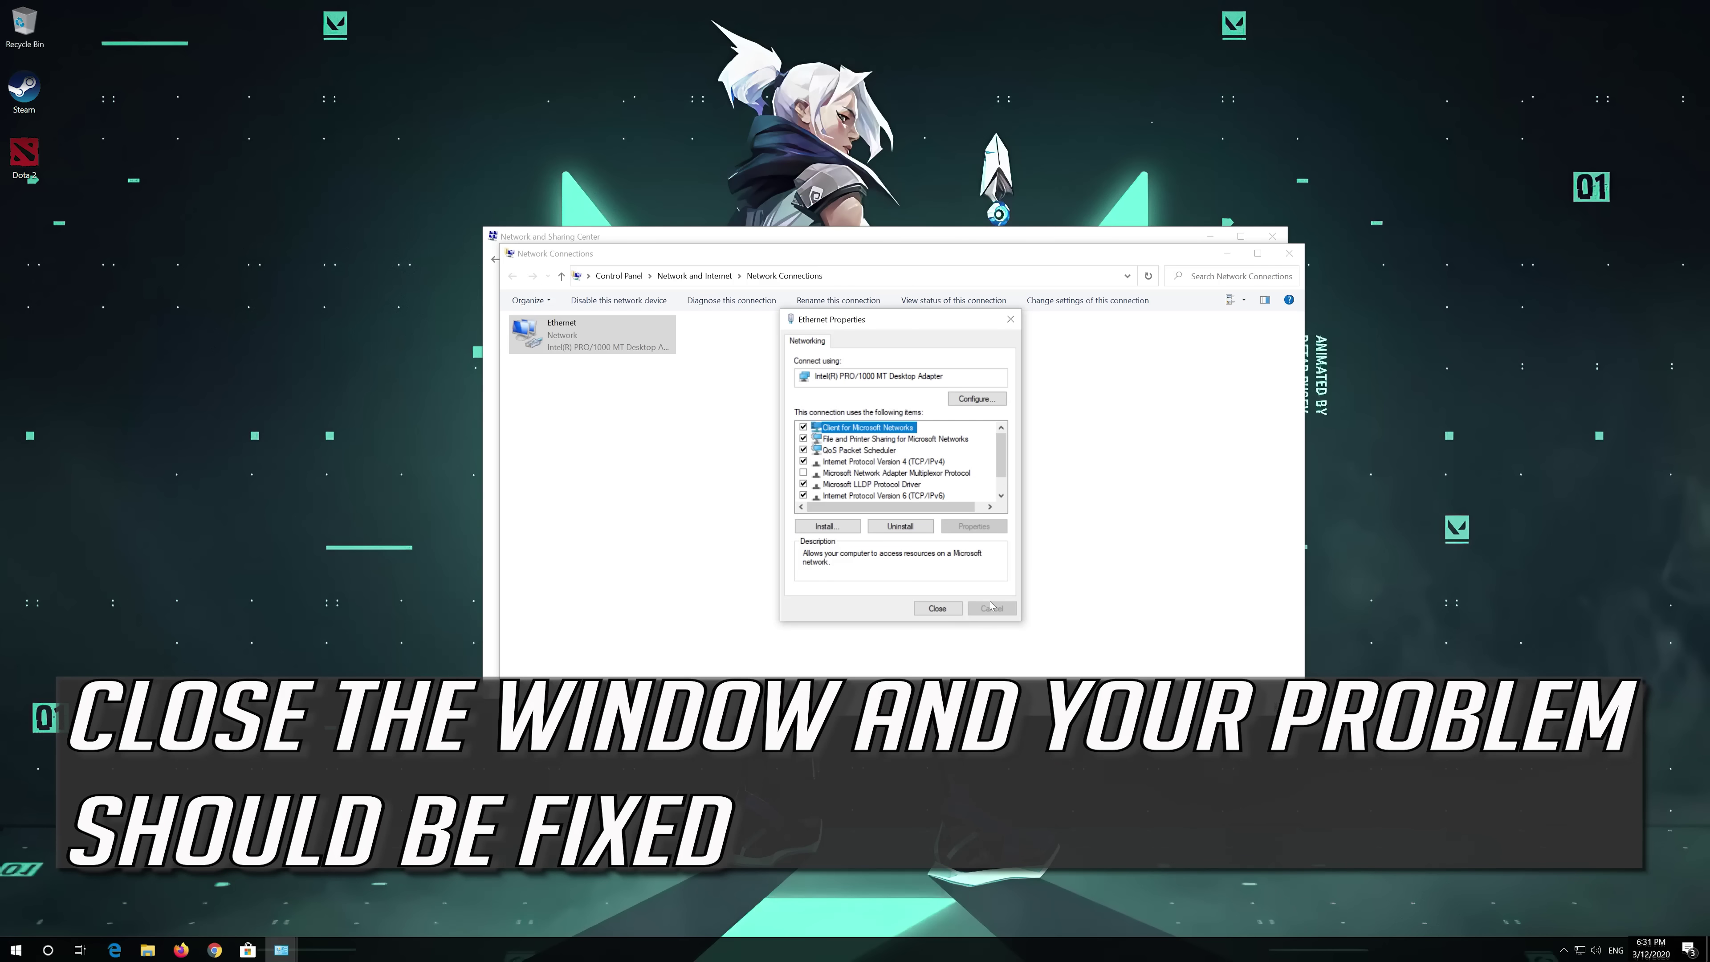